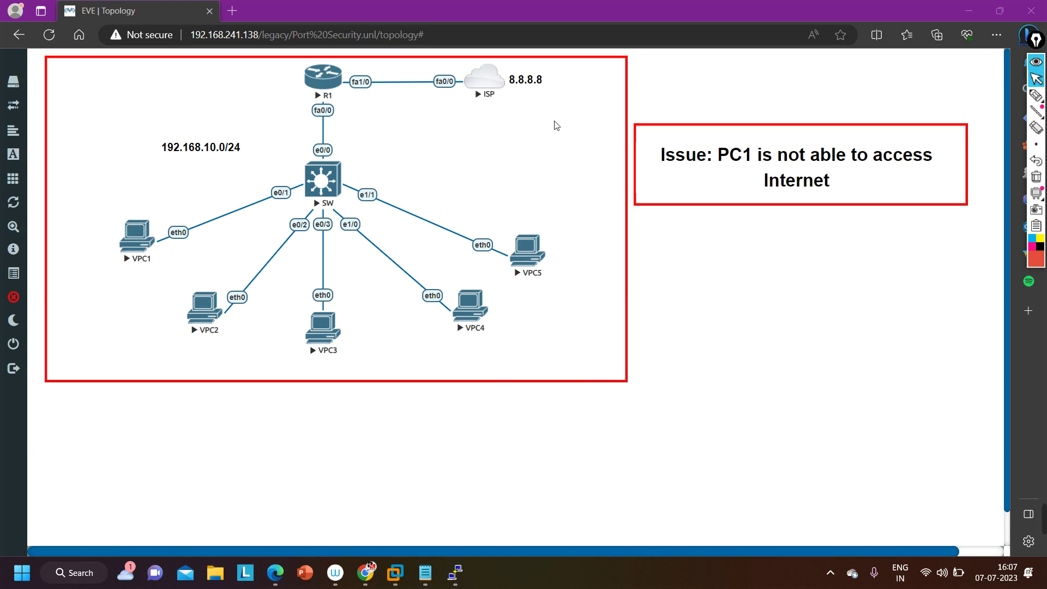
# Test internet access from VPC1 by pinging 8.8.8.8 in its console, and minimize the console.
pyautogui.click(462, 577)
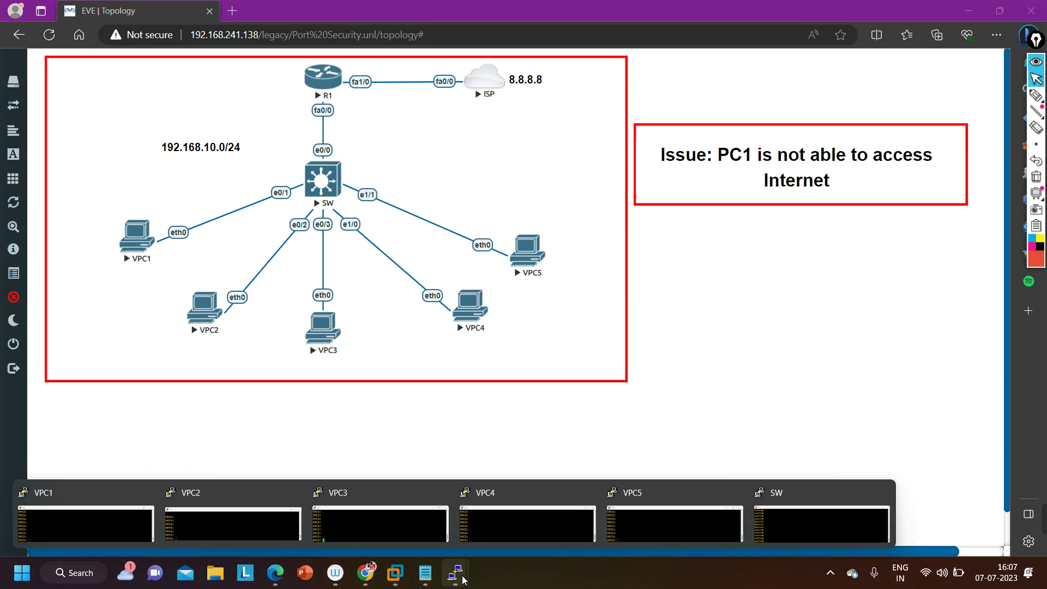
pyautogui.click(54, 523)
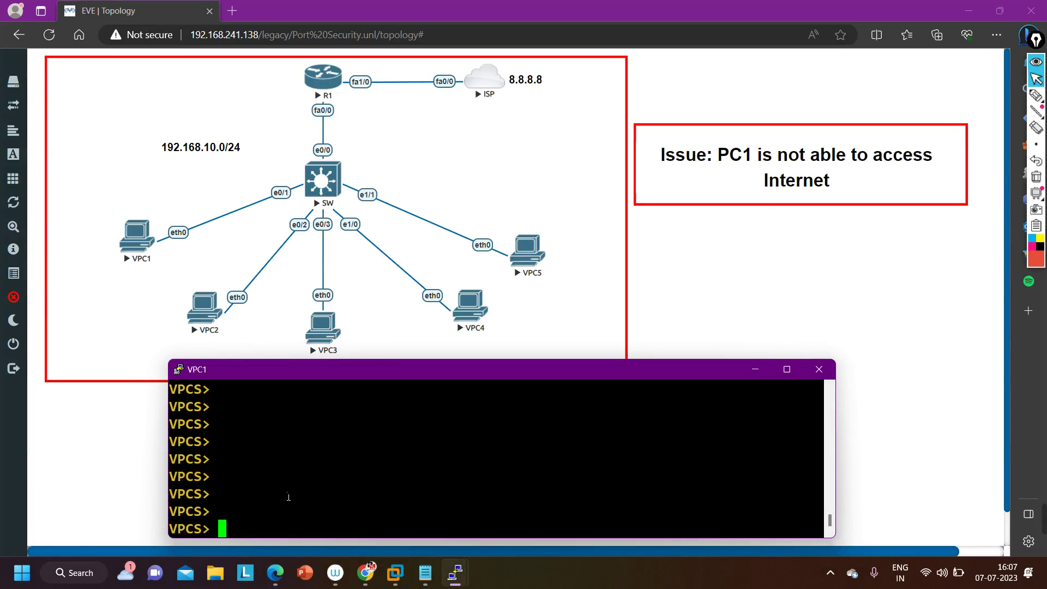
pyautogui.write('ping 8.8.8.8')
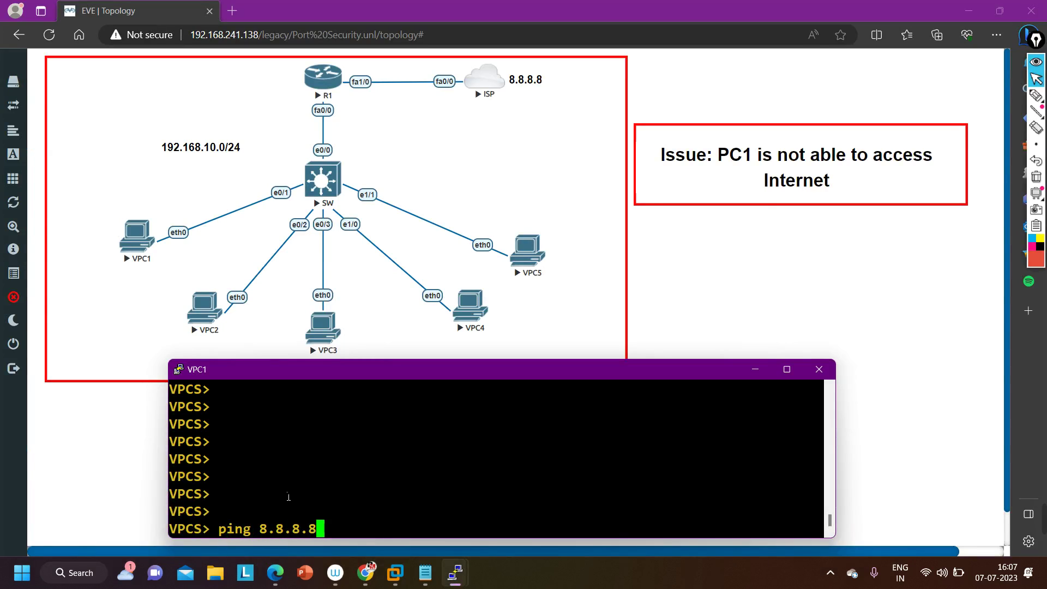
pyautogui.press('Return')
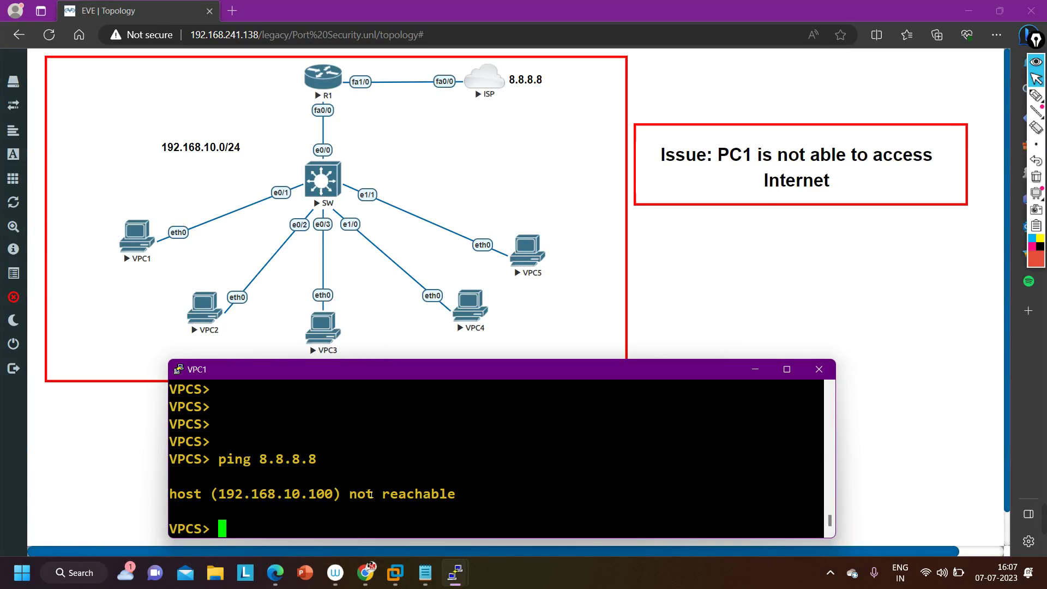
pyautogui.click(755, 372)
# Open the VPC2 console and ping 8.8.8.8 to test its internet access, and minimize the console.
pyautogui.moveTo(455, 572)
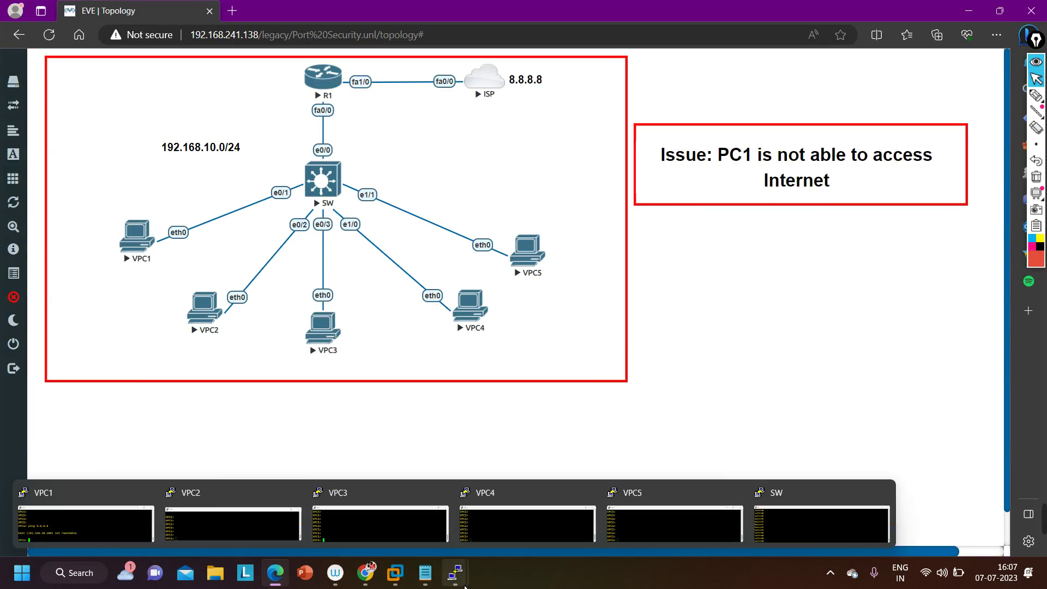
pyautogui.click(212, 517)
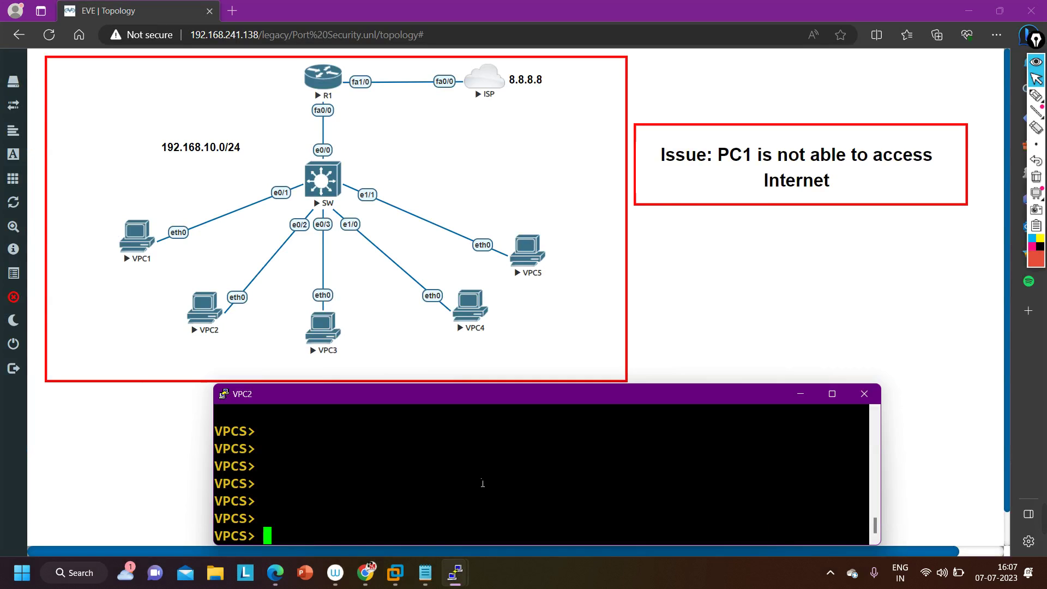
pyautogui.write('ping ')
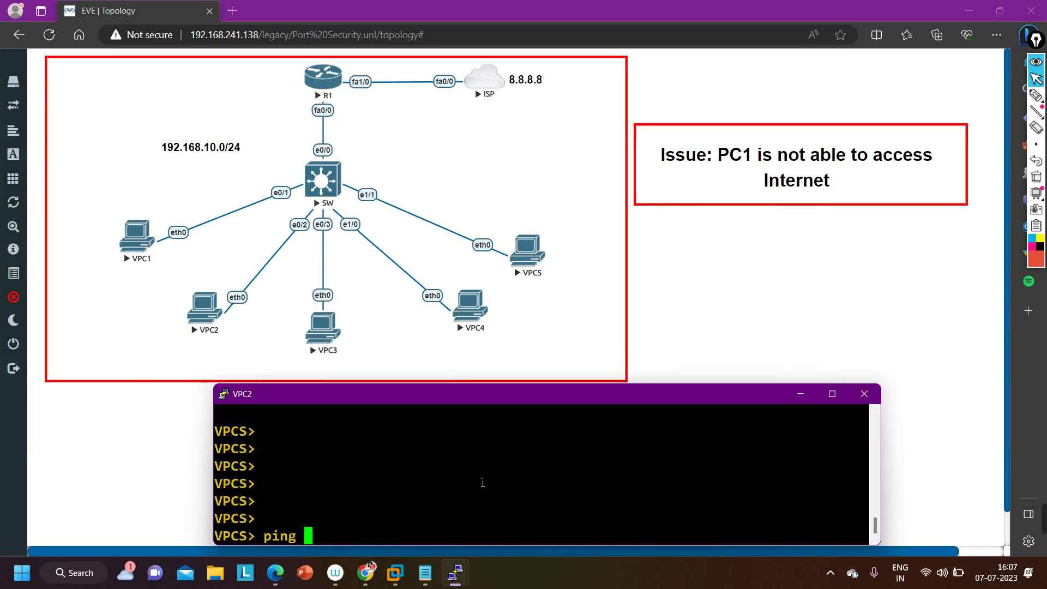
pyautogui.write('8.8.8.88')
pyautogui.press('BackSpace')
pyautogui.press('Return')
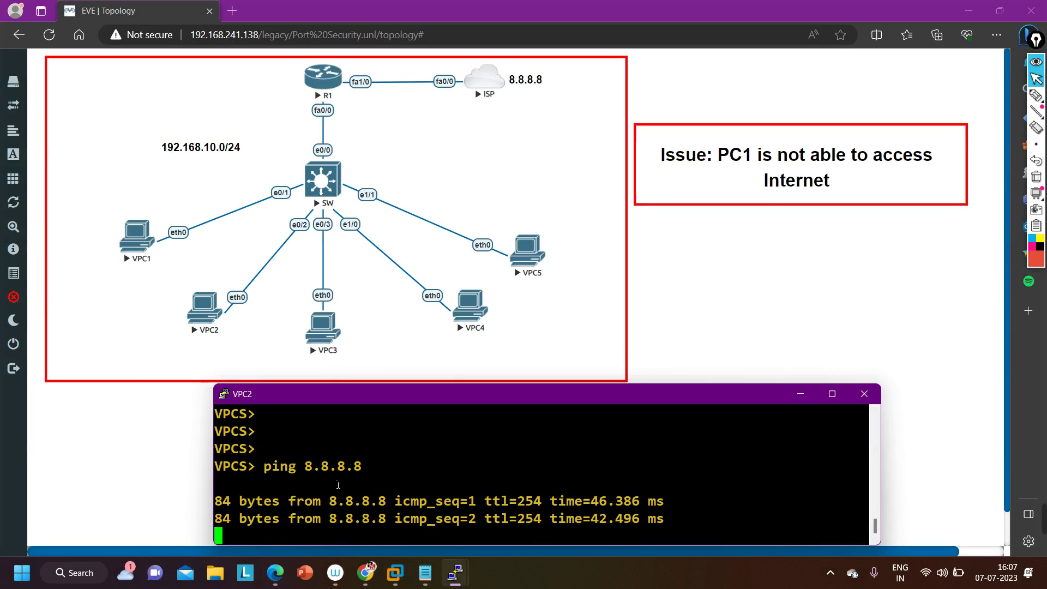
pyautogui.click(800, 395)
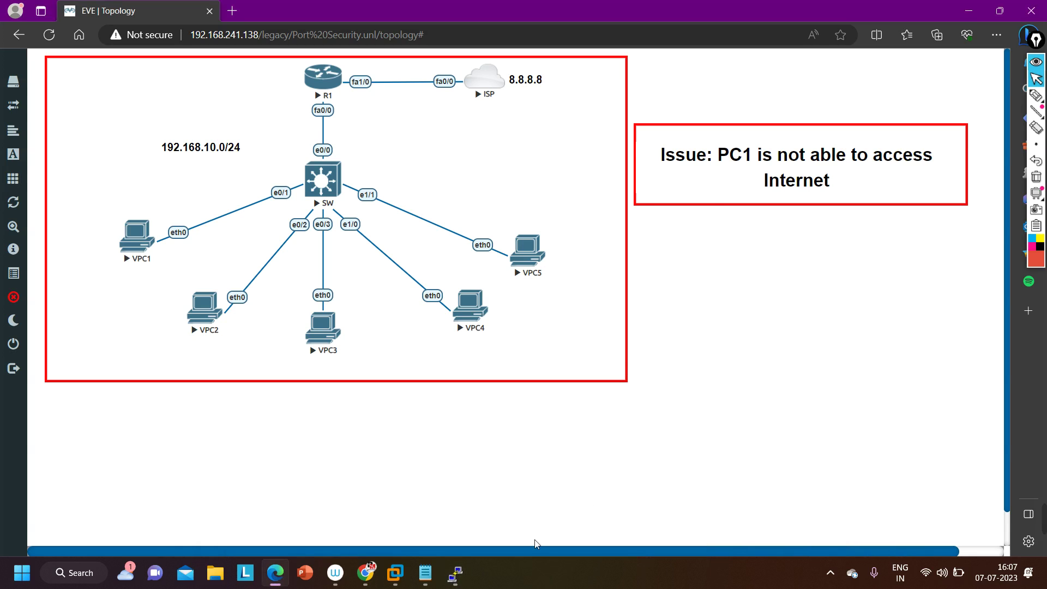
# Open the VPC3 console and ping 8.8.8.8 to test its internet access, and minimize the console.
pyautogui.moveTo(455, 572)
pyautogui.click(361, 527)
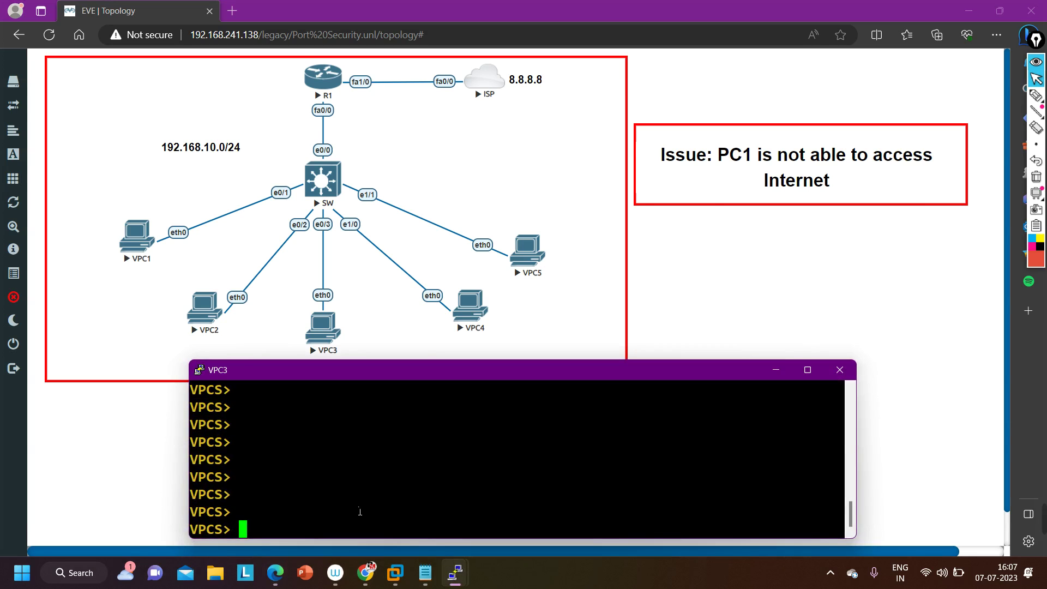
pyautogui.write('ping 8.8.8.8')
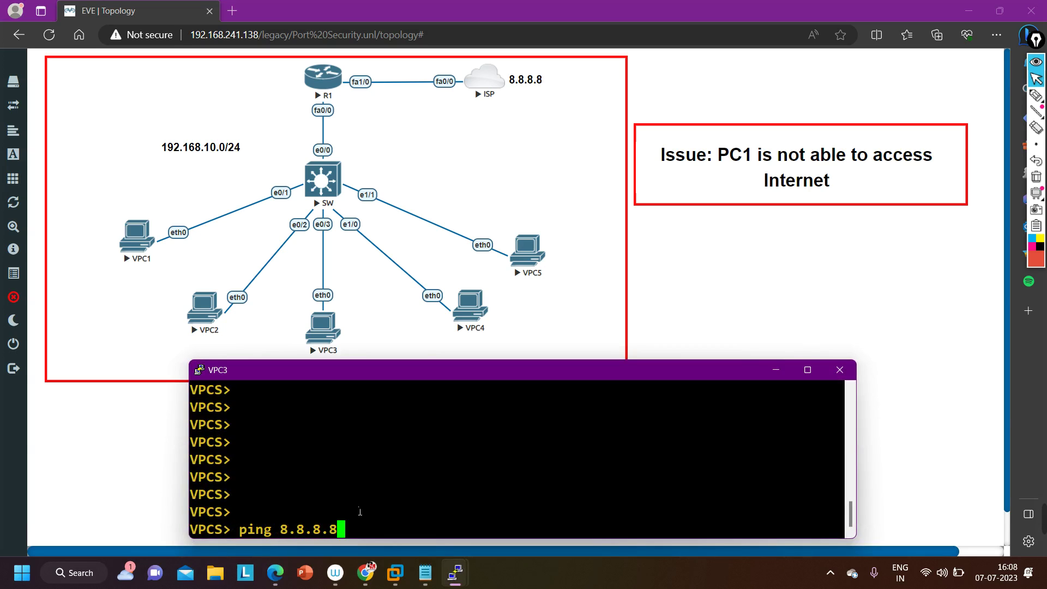
pyautogui.press('Return')
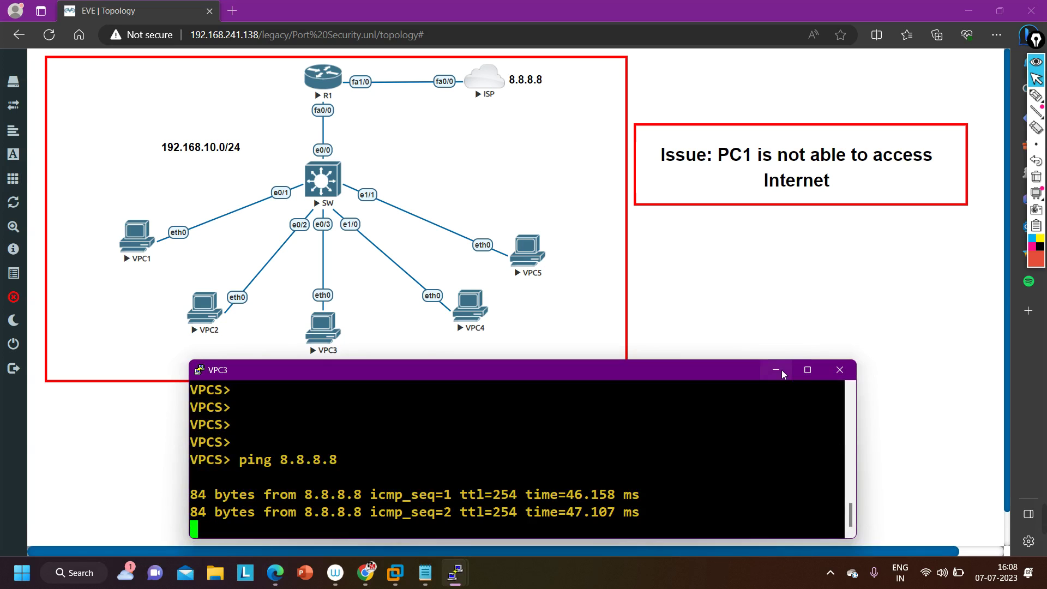
pyautogui.click(775, 370)
# Open the VPC4 console and ping 8.8.8.8 to test its internet access, and minimize the console.
pyautogui.moveTo(455, 572)
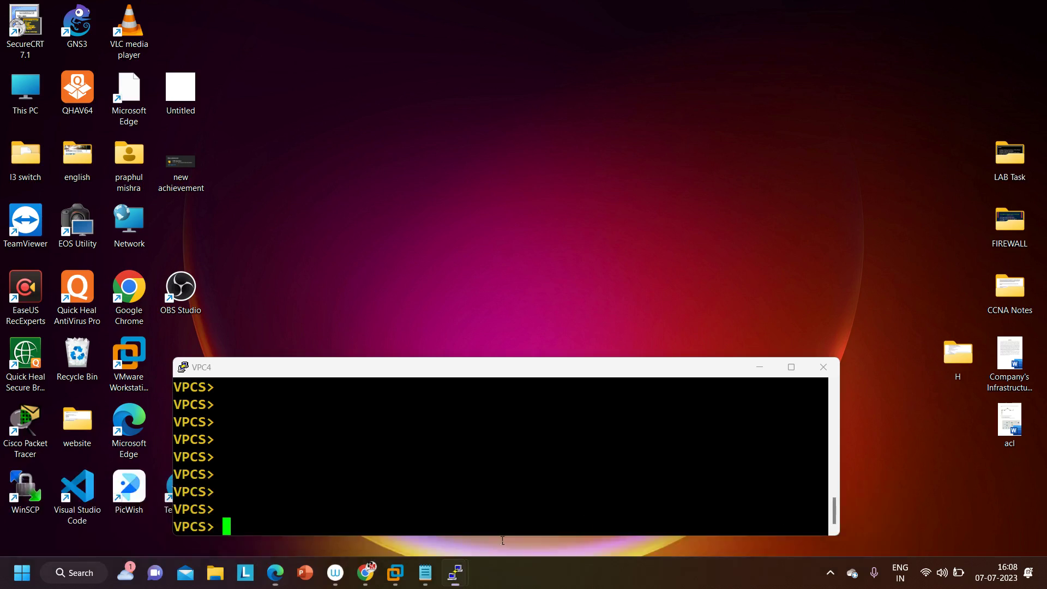
pyautogui.click(462, 519)
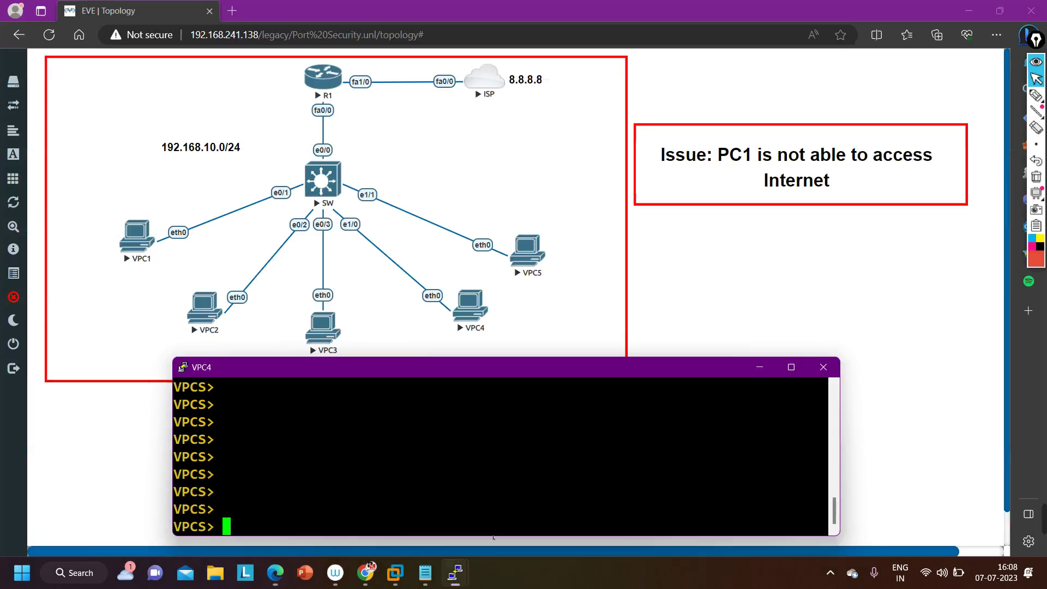
pyautogui.write('ping ')
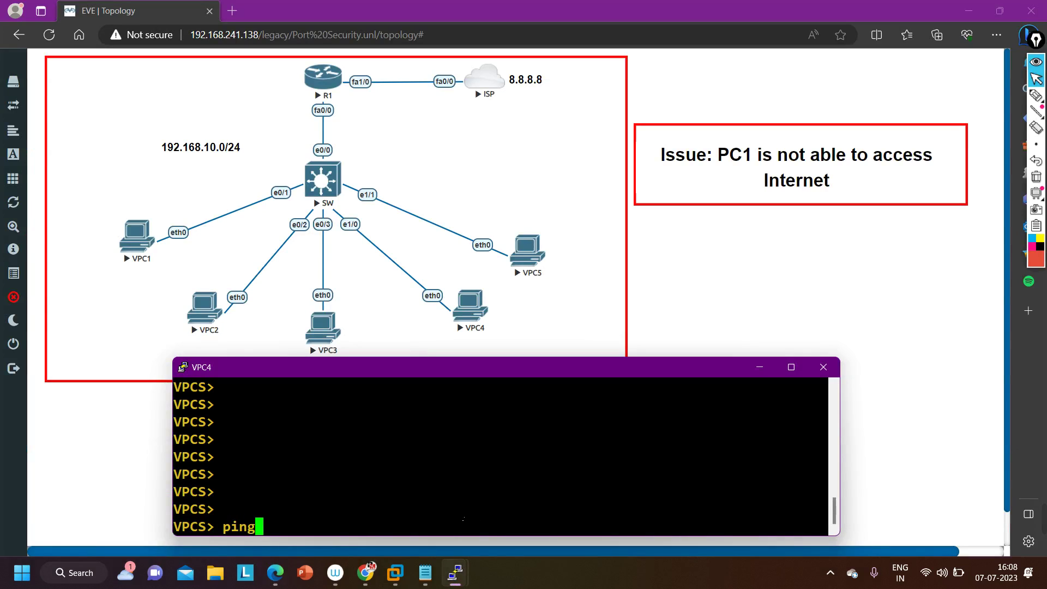
pyautogui.write('88')
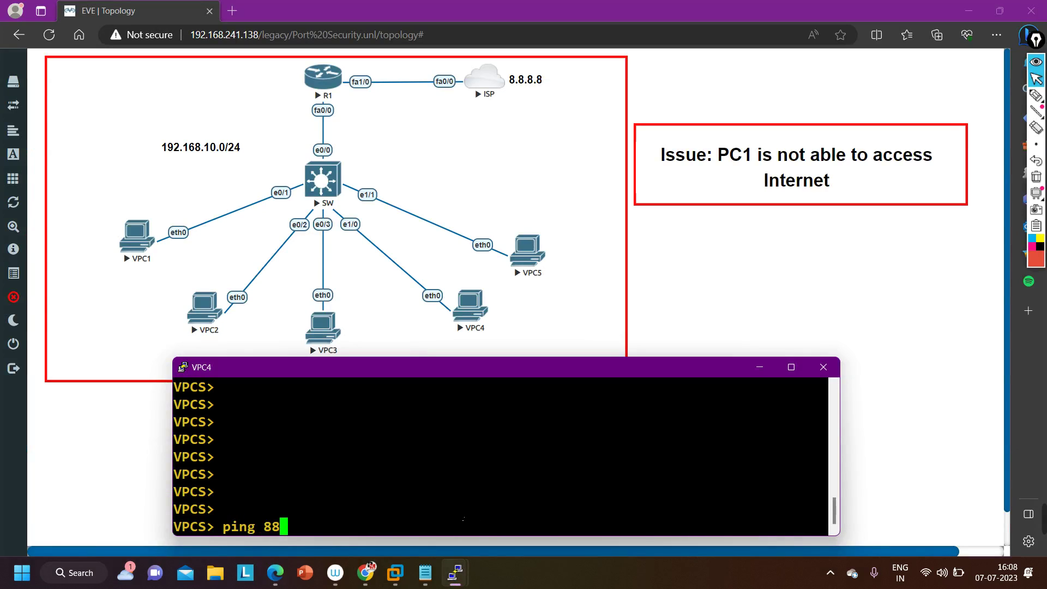
pyautogui.press('BackSpace')
pyautogui.write('.8.8.8')
pyautogui.press('Return')
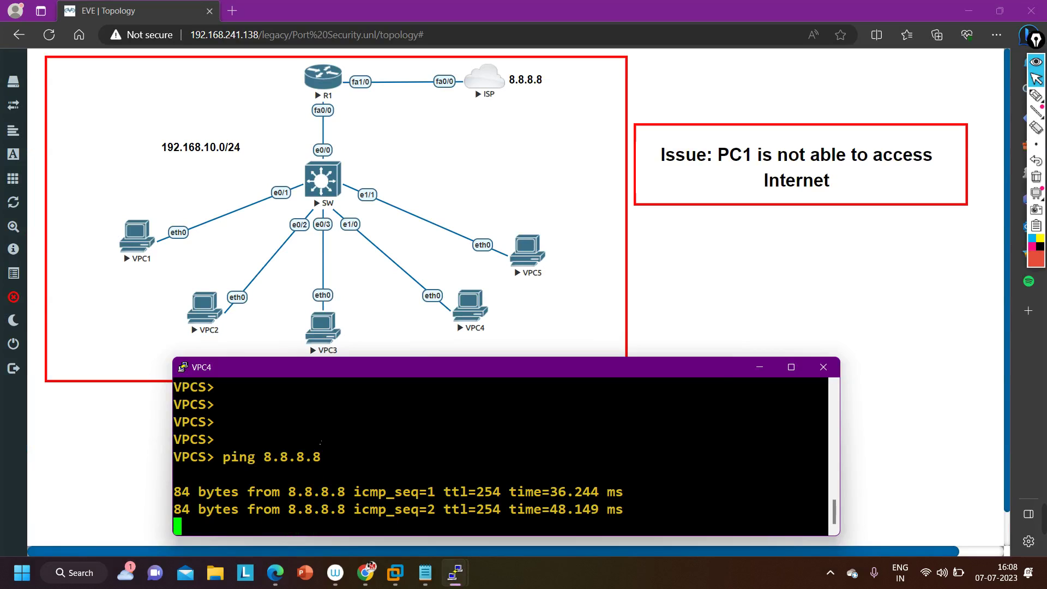
pyautogui.click(759, 367)
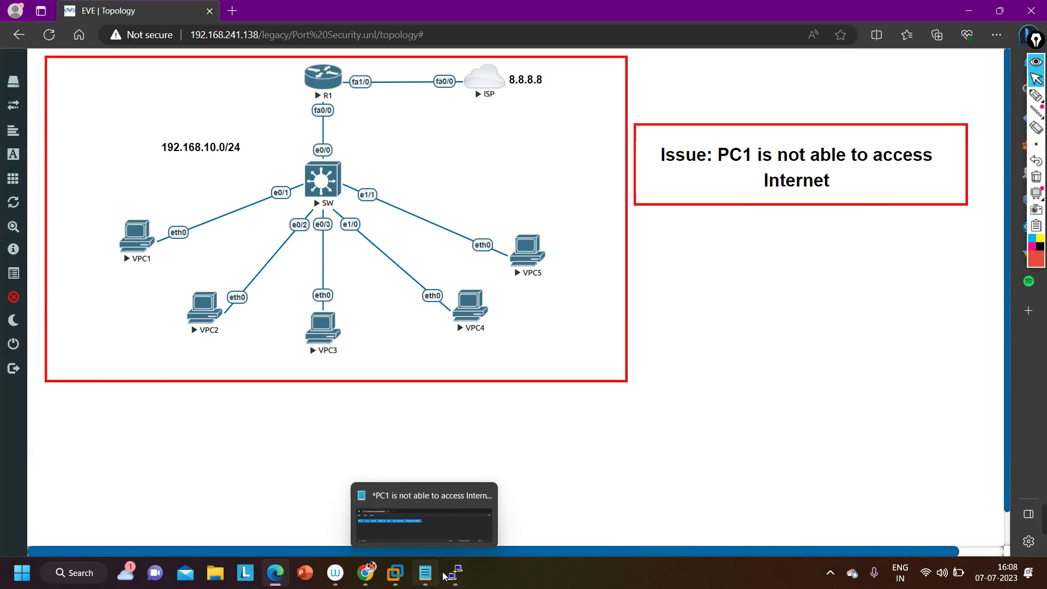
# Open the VPC5 console and ping 8.8.8.8 to test its internet access.
pyautogui.moveTo(454, 573)
pyautogui.click(618, 522)
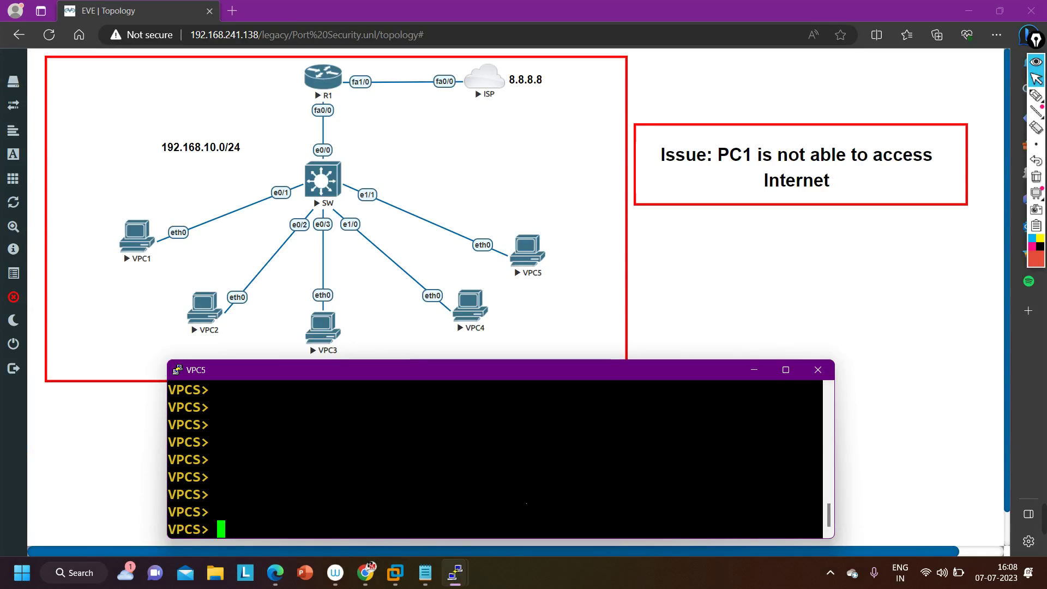
pyautogui.write('ping 8.8.8.8')
pyautogui.press('Return')
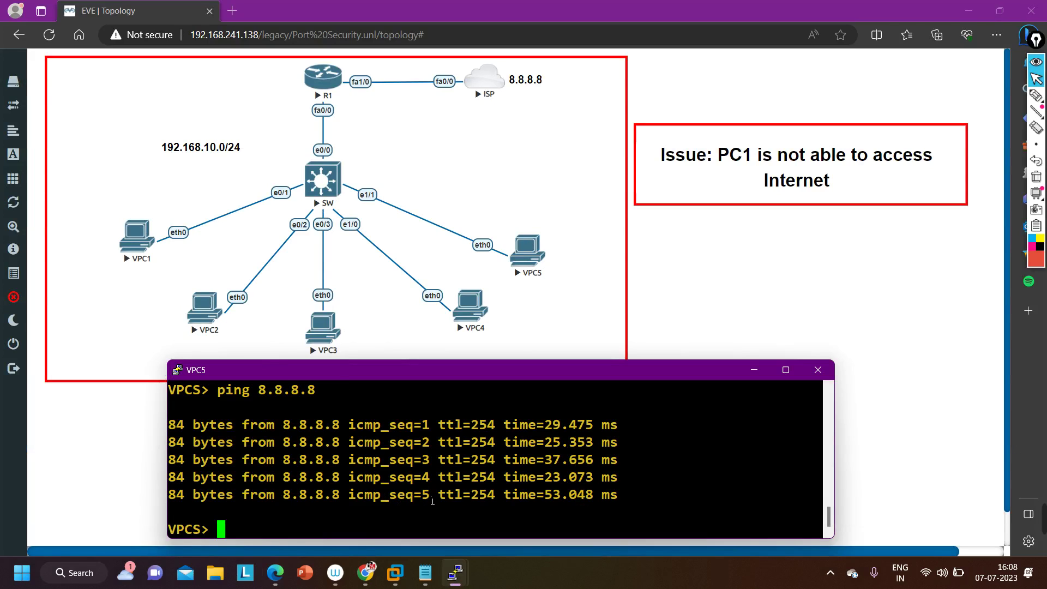
# Display VPC5's IP configuration with the show command, highlight its gateway address, and minimize the console.
pyautogui.write('show')
pyautogui.press('Return')
pyautogui.moveTo(393, 480); pyautogui.dragTo(515, 489)
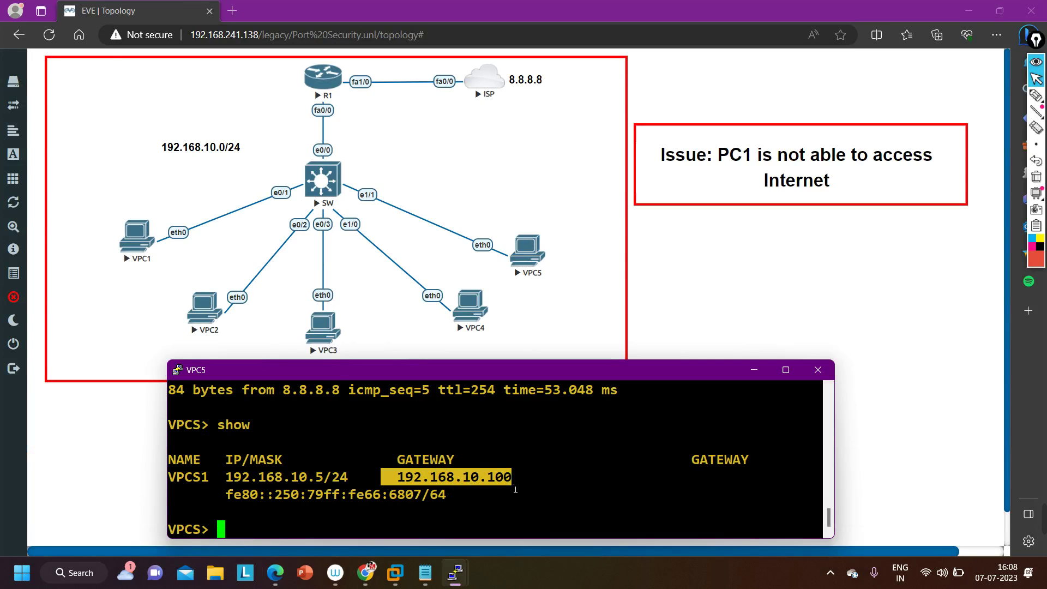
pyautogui.click(756, 370)
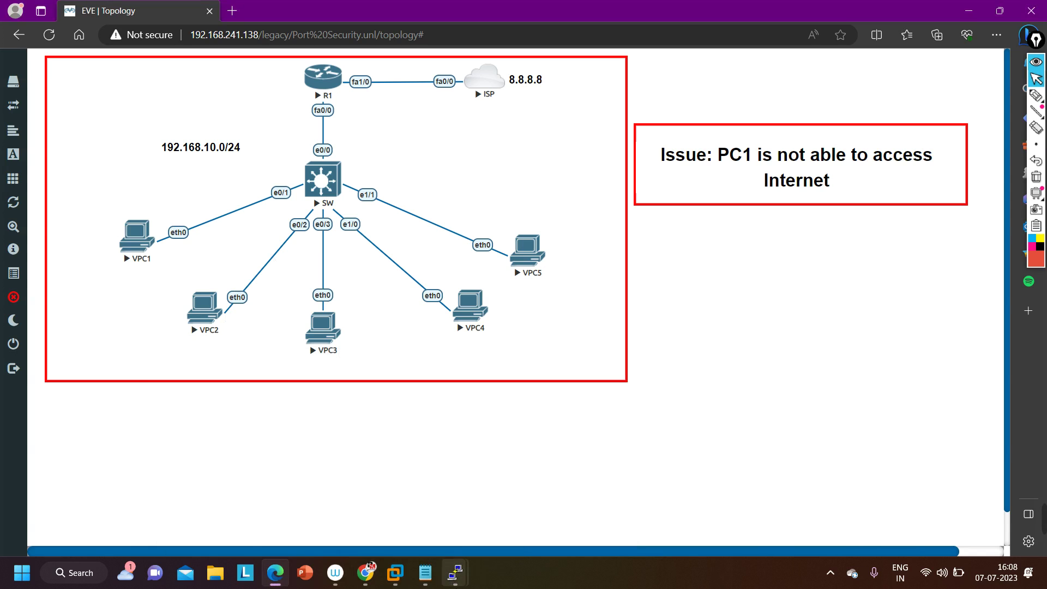
# Display VPC1's IP configuration with the show command and highlight its gateway and its IP address.
pyautogui.moveTo(455, 573)
pyautogui.click(100, 522)
pyautogui.write('show')
pyautogui.press('Return')
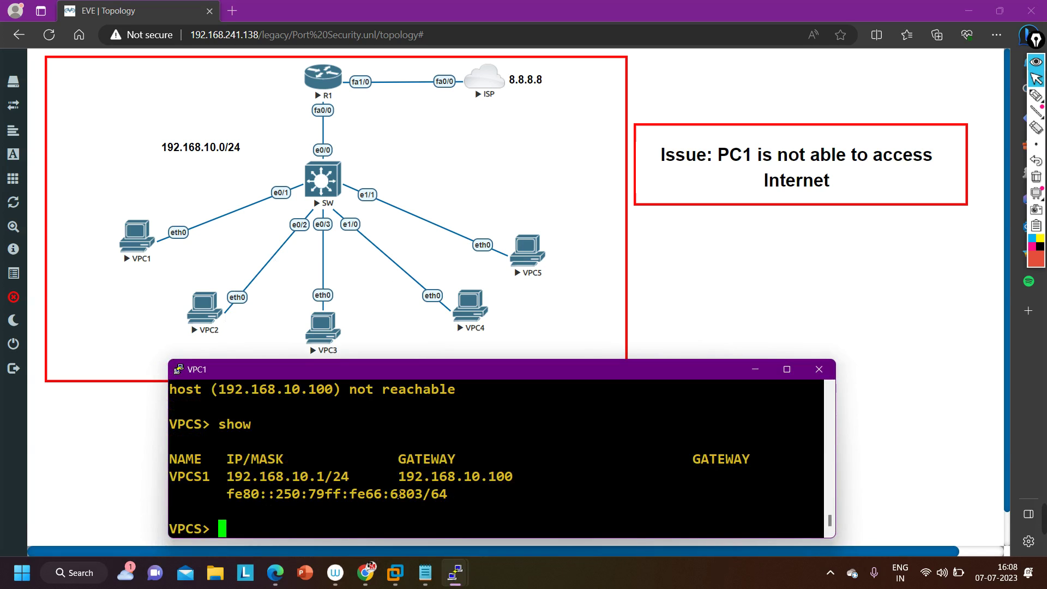
pyautogui.moveTo(399, 484); pyautogui.dragTo(521, 485)
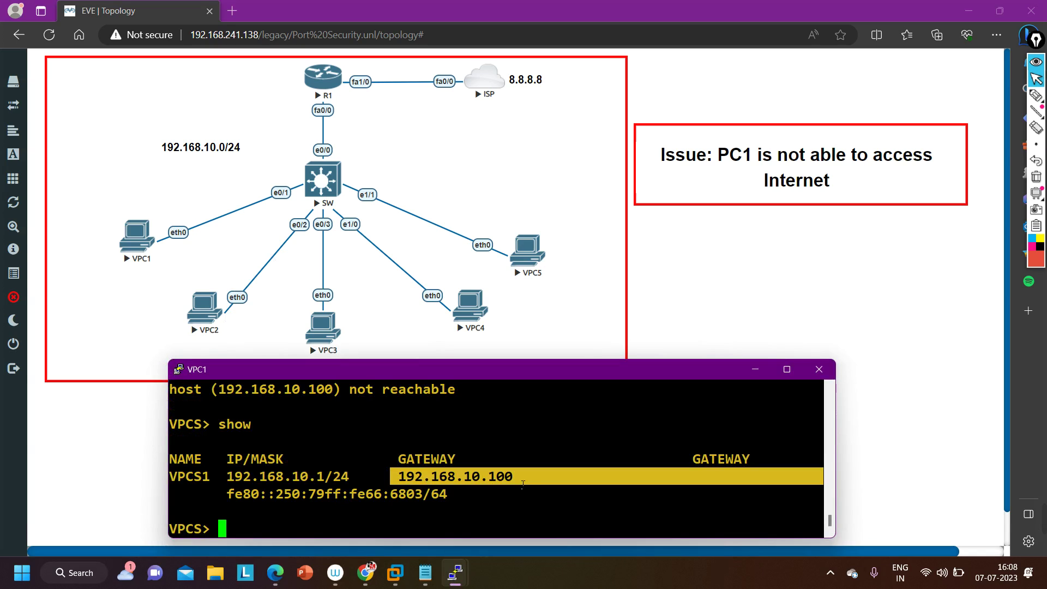
pyautogui.moveTo(218, 476); pyautogui.dragTo(352, 475)
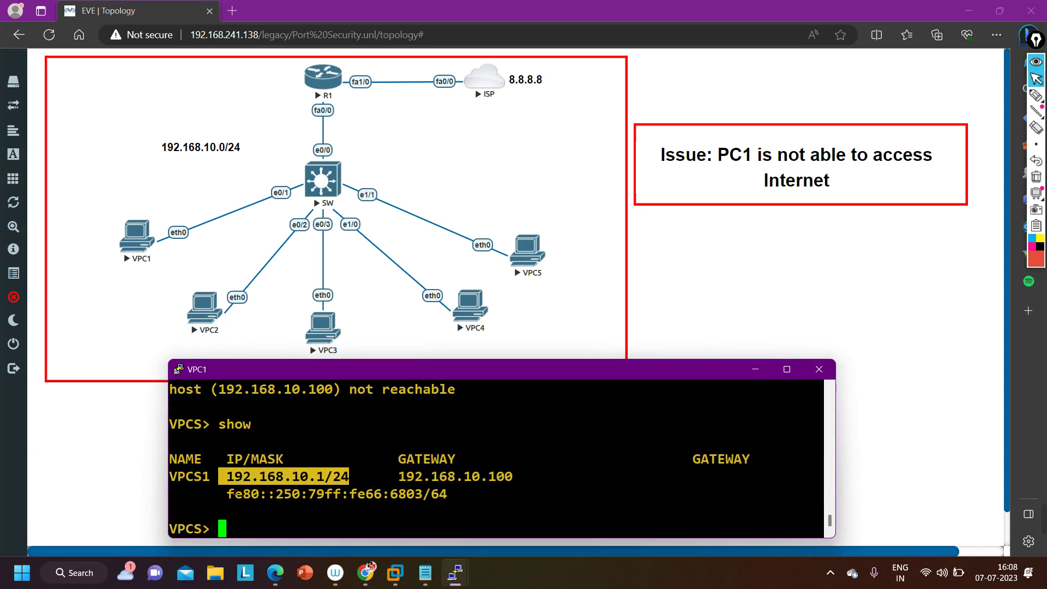
pyautogui.moveTo(218, 476); pyautogui.dragTo(325, 476)
# Ping the default gateway 192.168.10.100 from VPC1 and dismiss the antivirus update notification.
pyautogui.write('ping ')
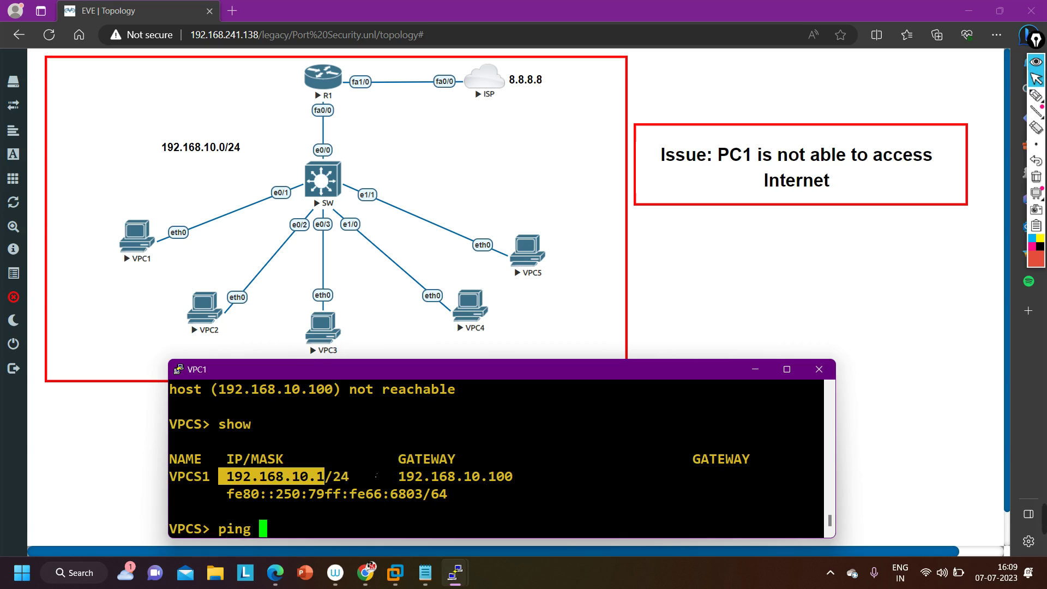
pyautogui.write('192.16')
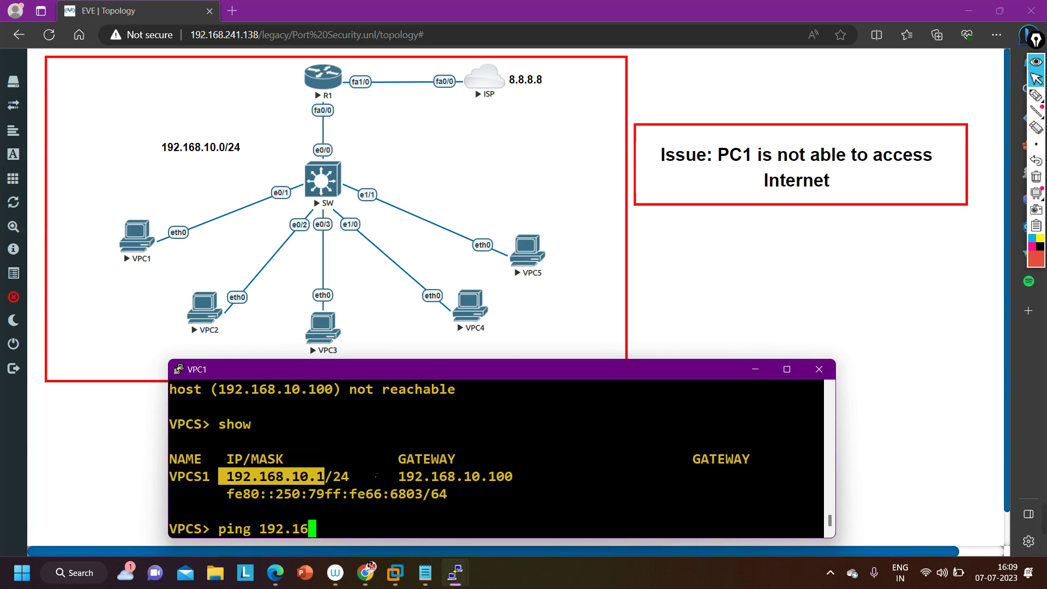
pyautogui.write('8.10.100')
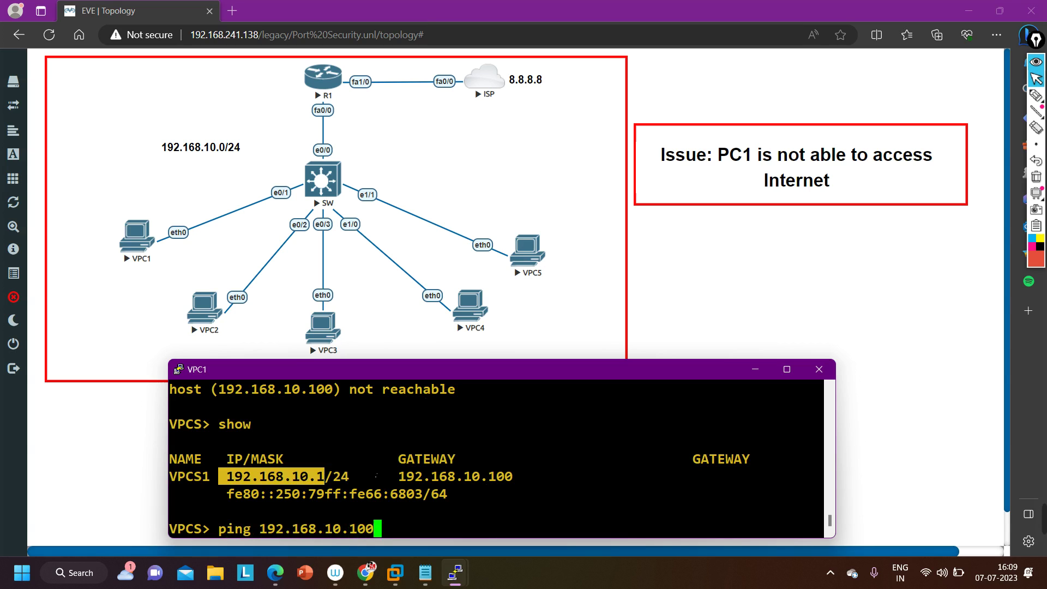
pyautogui.press('Return')
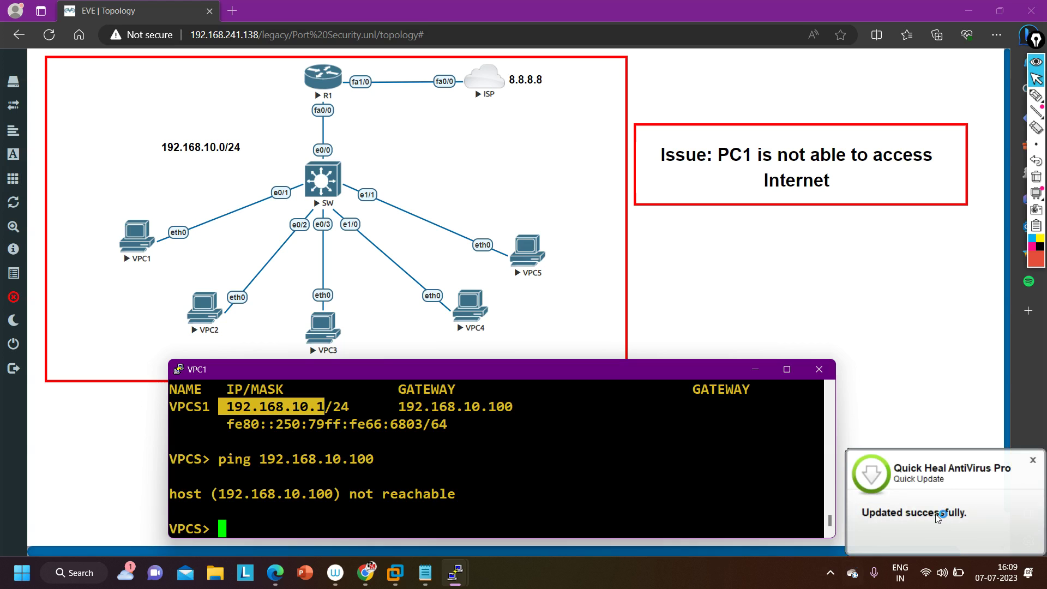
pyautogui.click(1038, 461)
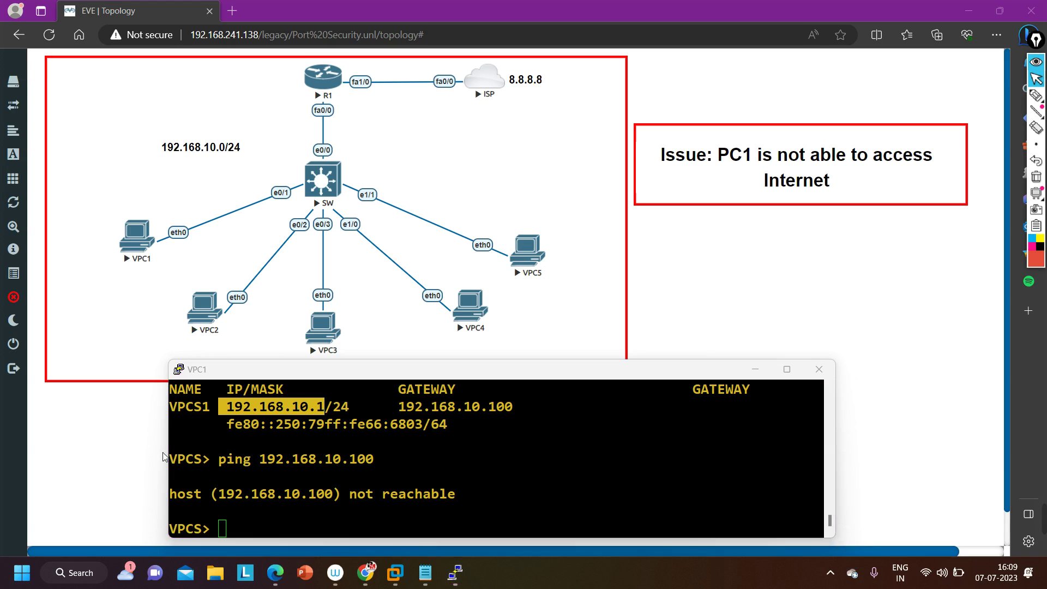
# Ping 192.168.10.2 from VPC1 to test its connectivity within the local network.
pyautogui.click(273, 530)
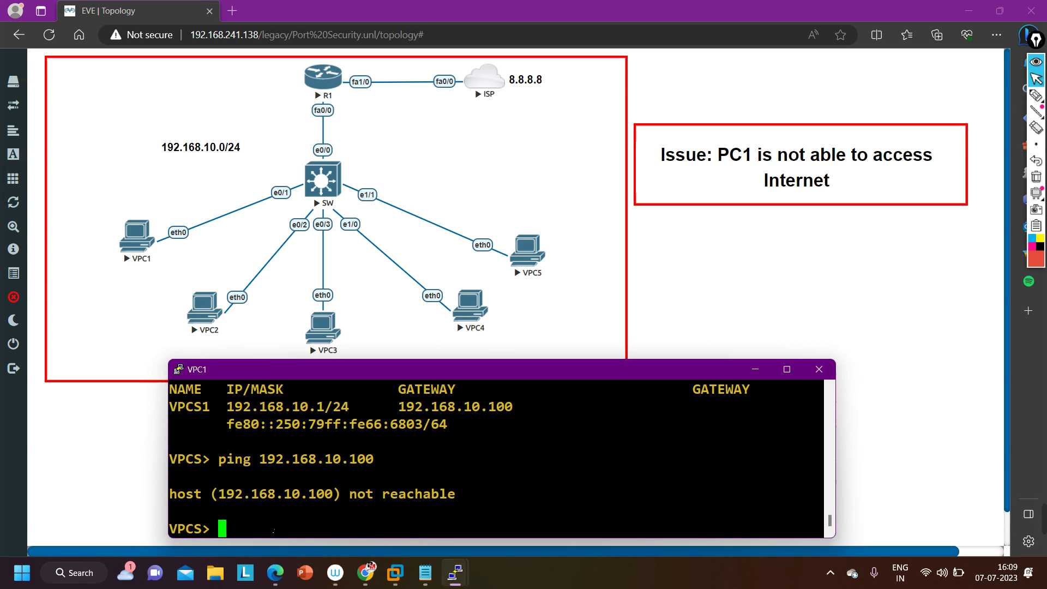
pyautogui.write('ping 19')
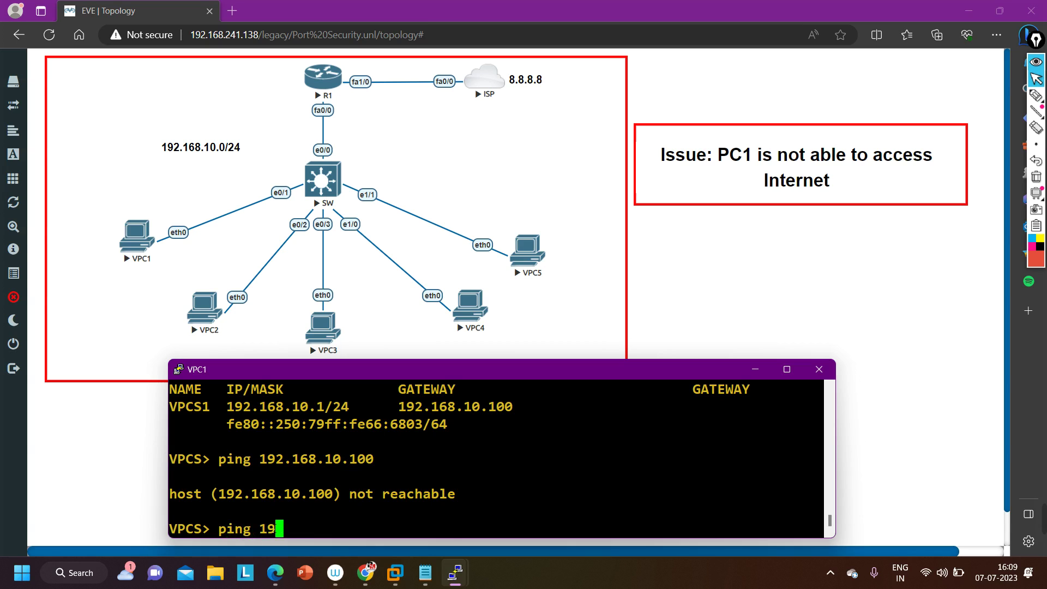
pyautogui.write('2.168.10.')
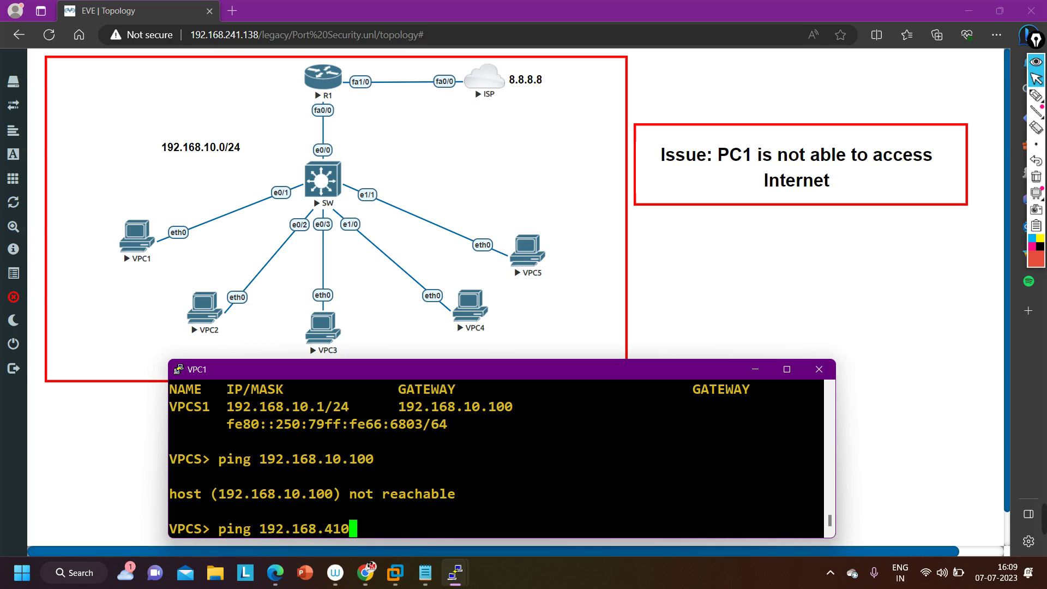
pyautogui.press('BackSpace')
pyautogui.press('BackSpace')
pyautogui.press('BackSpace')
pyautogui.write('10.2')
pyautogui.press('Return')
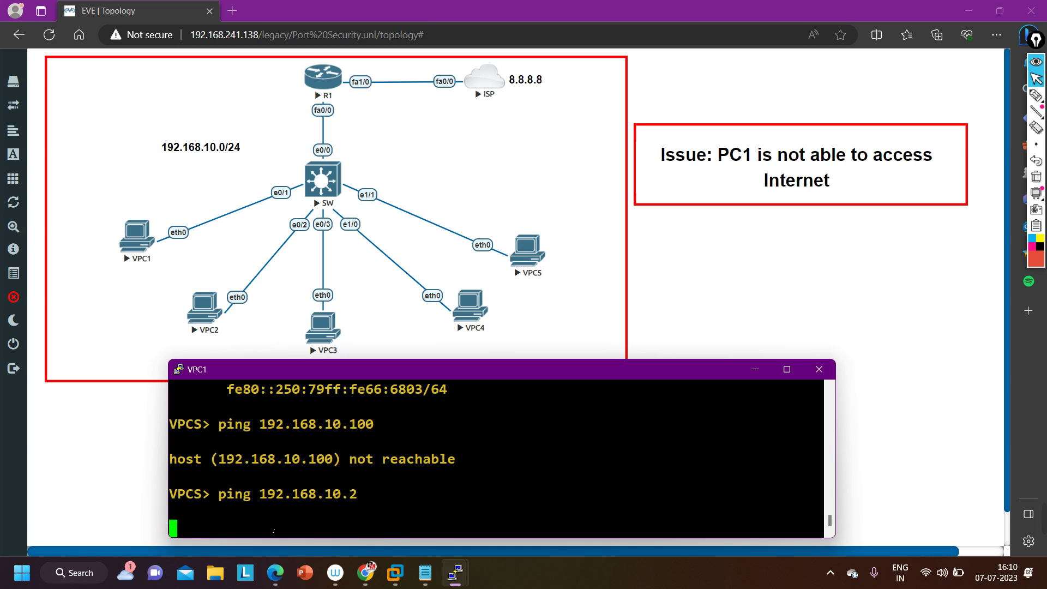
# Sketch arrows on the topology between VPC1 and R1 and between VPC1 and VPC2, mark VPC1, and clear the drawing.
pyautogui.click(1035, 96)
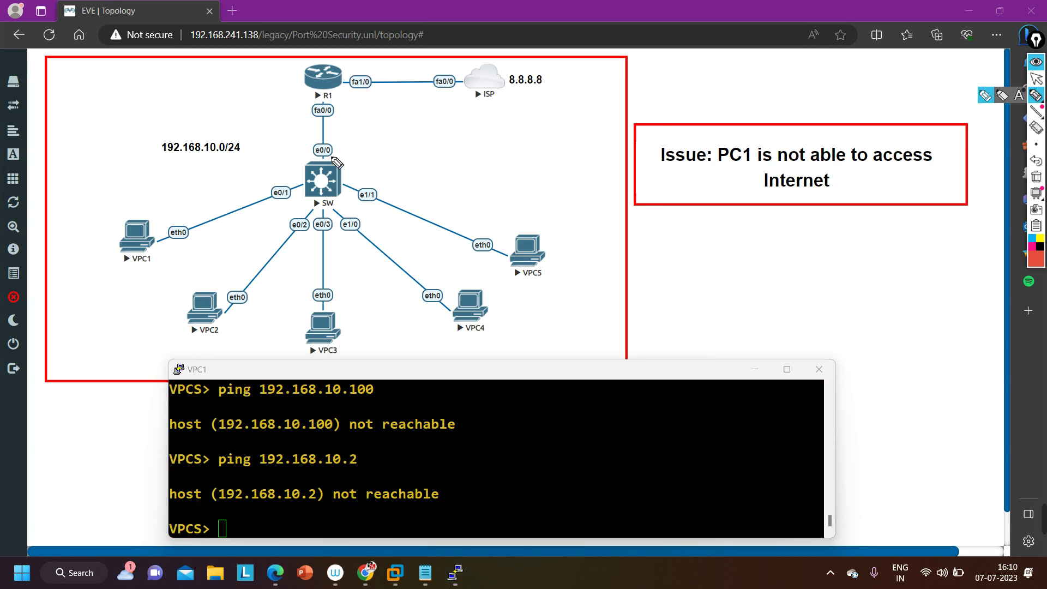
pyautogui.moveTo(162, 218)
pyautogui.mouseDown()
pyautogui.moveTo(241, 172)
pyautogui.moveTo(298, 98)
pyautogui.mouseUp()
pyautogui.moveTo(158, 222)
pyautogui.mouseDown()
pyautogui.moveTo(164, 211)
pyautogui.moveTo(196, 244)
pyautogui.moveTo(282, 206)
pyautogui.moveTo(249, 266)
pyautogui.moveTo(221, 282)
pyautogui.moveTo(228, 276)
pyautogui.mouseUp()
pyautogui.moveTo(180, 246)
pyautogui.mouseDown()
pyautogui.moveTo(167, 251)
pyautogui.moveTo(179, 256)
pyautogui.mouseUp()
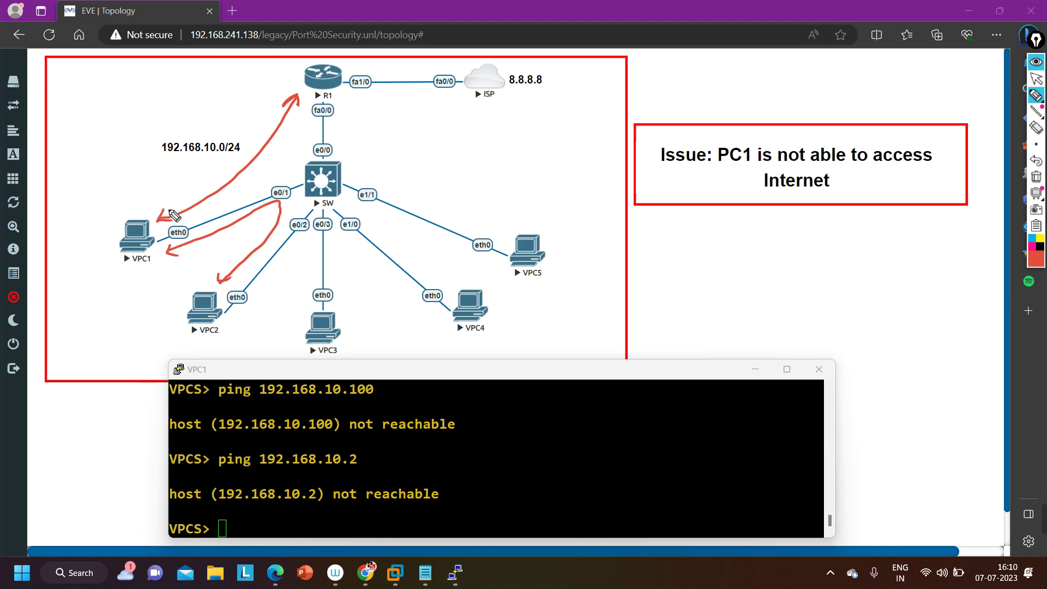
pyautogui.moveTo(114, 271); pyautogui.dragTo(146, 267)
pyautogui.click(1035, 176)
# Circle the link between VPC1 and SW and the switch's e0/1 port, clear the markings, and leave drawing mode.
pyautogui.moveTo(97, 211)
pyautogui.mouseDown()
pyautogui.moveTo(264, 170)
pyautogui.moveTo(318, 175)
pyautogui.moveTo(315, 202)
pyautogui.moveTo(130, 270)
pyautogui.moveTo(107, 270)
pyautogui.moveTo(98, 211)
pyautogui.mouseUp()
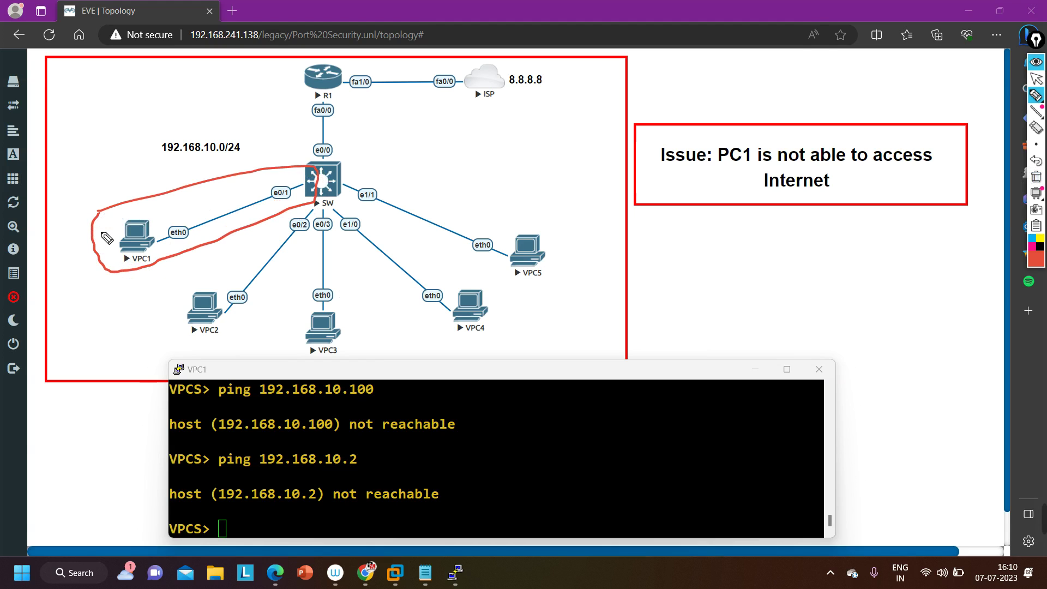
pyautogui.click(1035, 177)
pyautogui.moveTo(245, 186)
pyautogui.mouseDown()
pyautogui.moveTo(175, 210)
pyautogui.moveTo(156, 240)
pyautogui.moveTo(188, 250)
pyautogui.moveTo(243, 236)
pyautogui.moveTo(296, 198)
pyautogui.moveTo(292, 182)
pyautogui.moveTo(245, 187)
pyautogui.mouseUp()
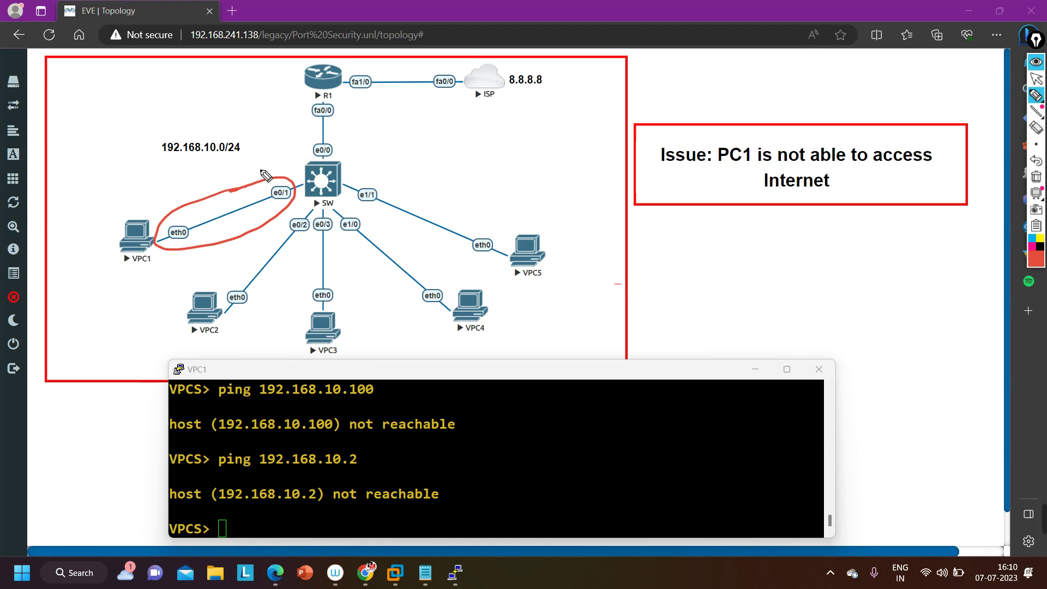
pyautogui.moveTo(291, 177)
pyautogui.mouseDown()
pyautogui.moveTo(257, 191)
pyautogui.moveTo(274, 211)
pyautogui.moveTo(302, 203)
pyautogui.moveTo(277, 167)
pyautogui.mouseUp()
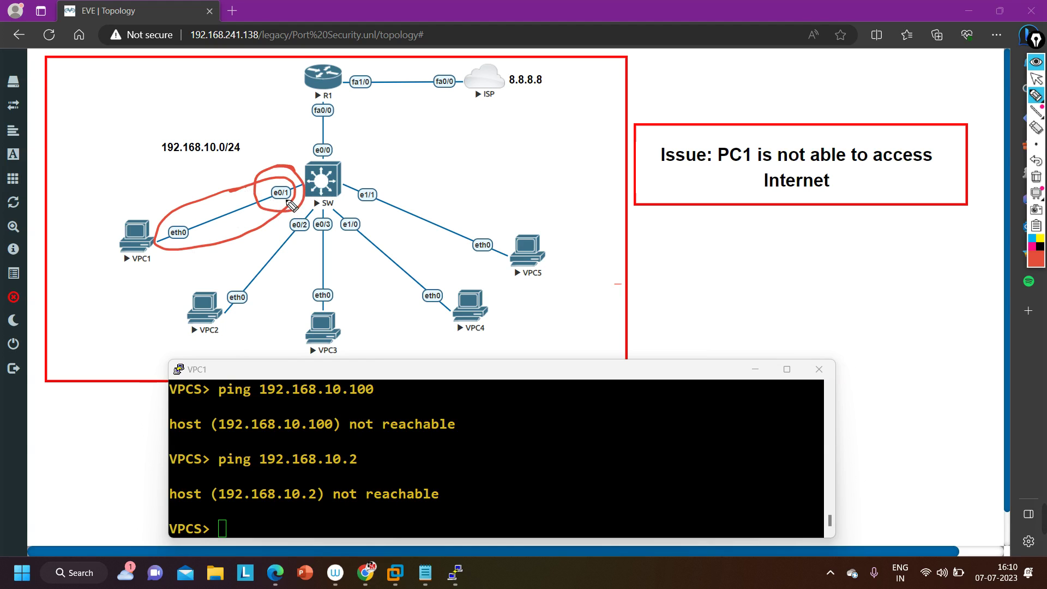
pyautogui.click(1035, 176)
pyautogui.moveTo(279, 205); pyautogui.dragTo(246, 213)
pyautogui.click(1035, 176)
pyautogui.click(1034, 79)
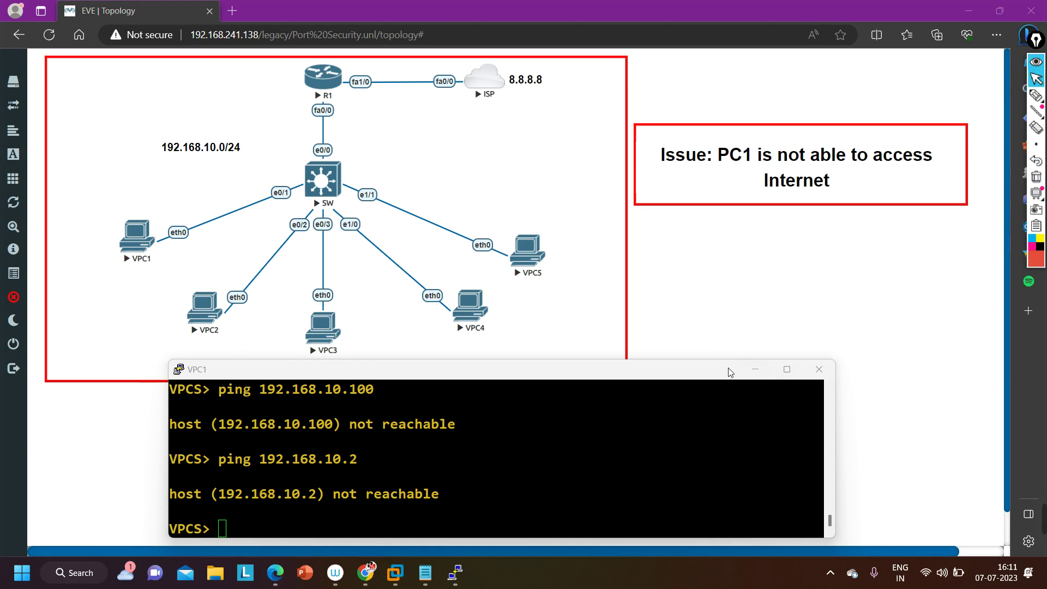
# Minimize the VPC1 console, open the SW console, and enter privileged mode with the en command.
pyautogui.click(755, 369)
pyautogui.moveTo(426, 572)
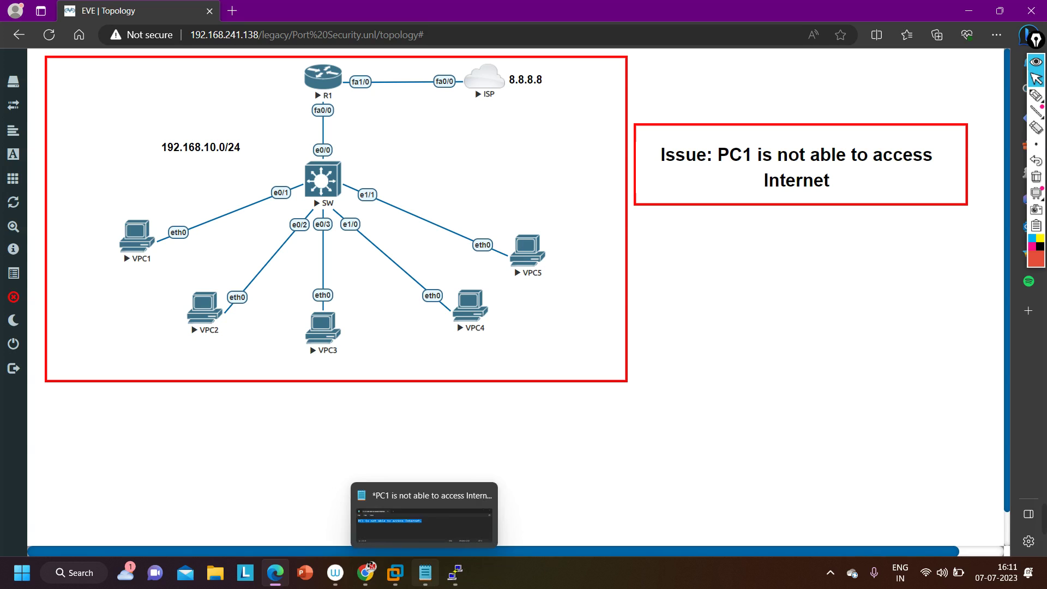
pyautogui.moveTo(454, 584)
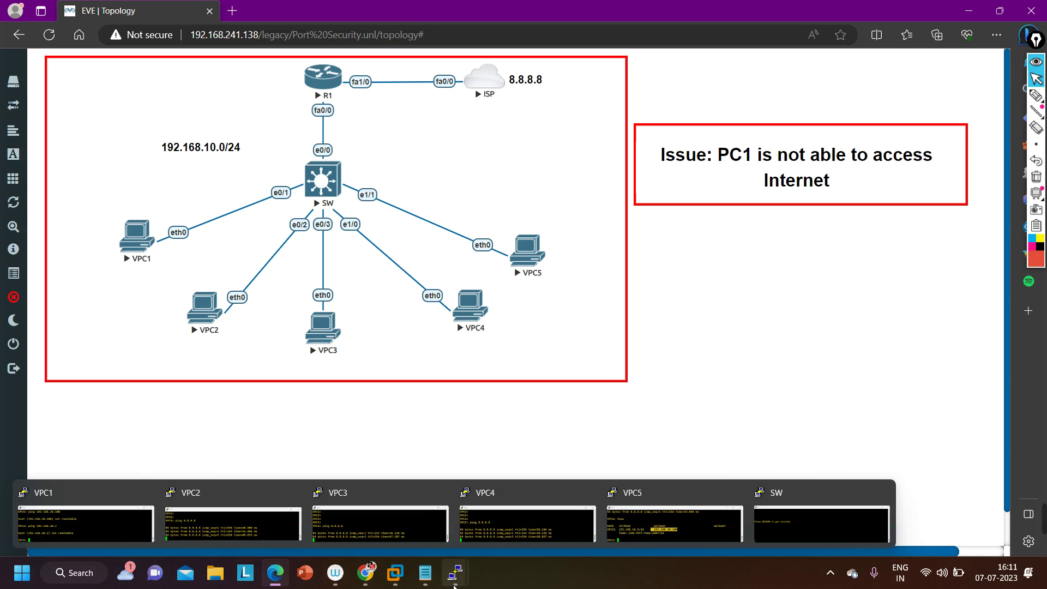
pyautogui.click(820, 521)
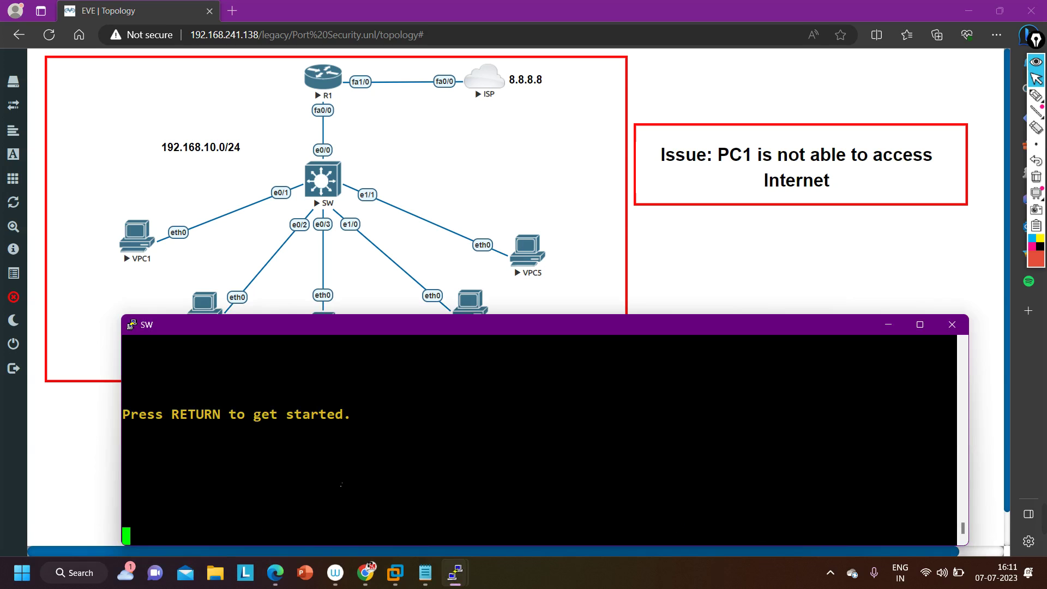
pyautogui.press('Return')
pyautogui.press('Return')
pyautogui.press('Return')
pyautogui.press('Return')
pyautogui.press('Return')
pyautogui.press('Return')
pyautogui.press('Return')
pyautogui.press('Return')
pyautogui.press('Return')
pyautogui.press('Return')
pyautogui.press('Return')
pyautogui.write('en')
pyautogui.press('Return')
pyautogui.press('Return')
pyautogui.press('Return')
pyautogui.press('Return')
pyautogui.press('Return')
pyautogui.press('Return')
pyautogui.press('Return')
pyautogui.press('Return')
pyautogui.press('Return')
pyautogui.press('Return')
pyautogui.press('Return')
# Display the switch's running configuration for interface ethernet 0/1.
pyautogui.write('sh')
pyautogui.press('Tab')
pyautogui.write('run')
pyautogui.press('Tab')
pyautogui.write('in')
pyautogui.press('Tab')
pyautogui.write('et')
pyautogui.press('Tab')
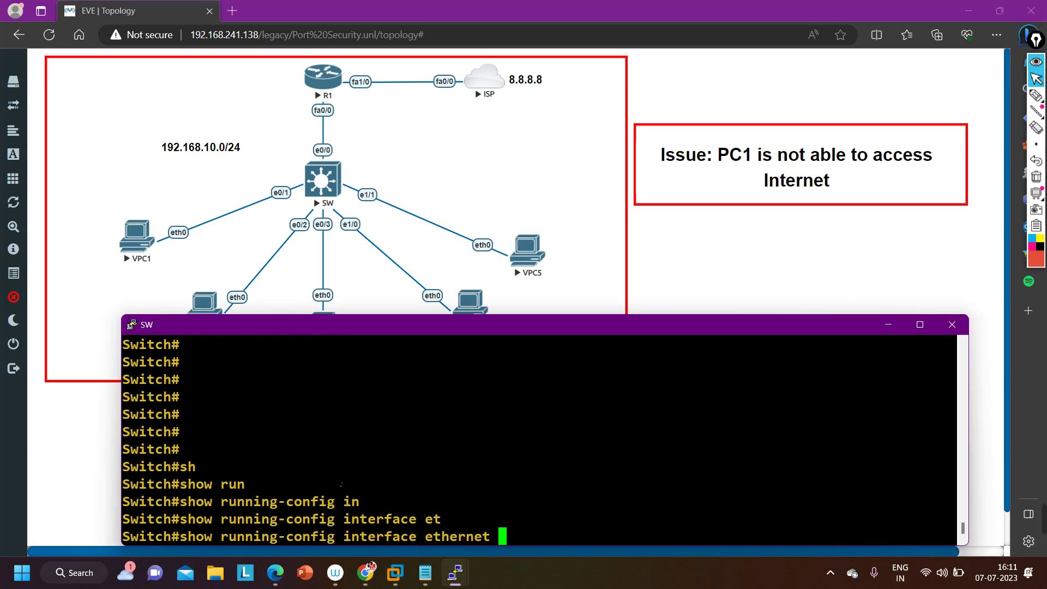
pyautogui.write('0/1')
pyautogui.press('Return')
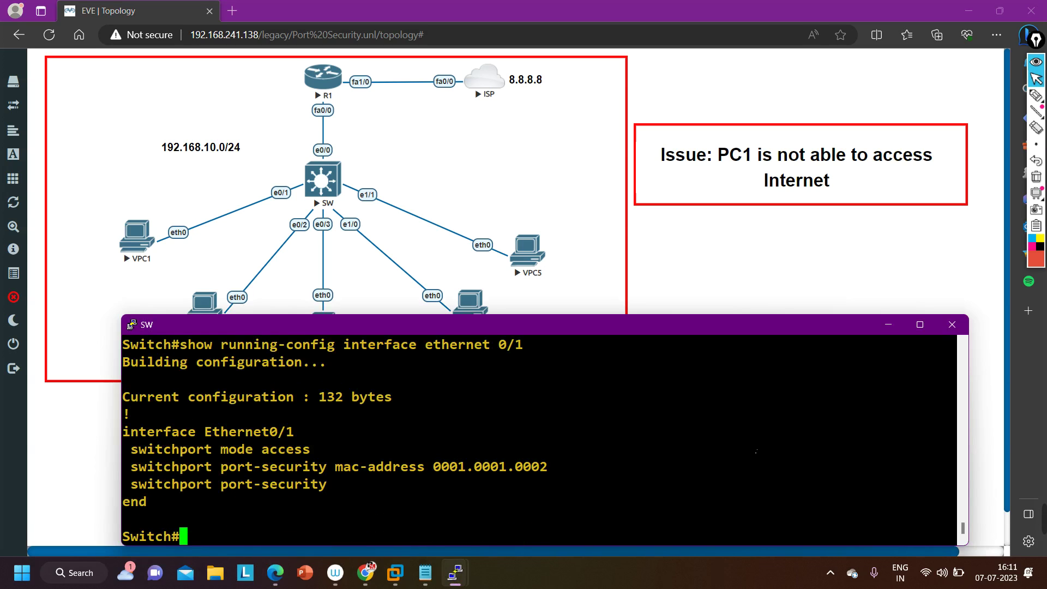
pyautogui.moveTo(744, 525)
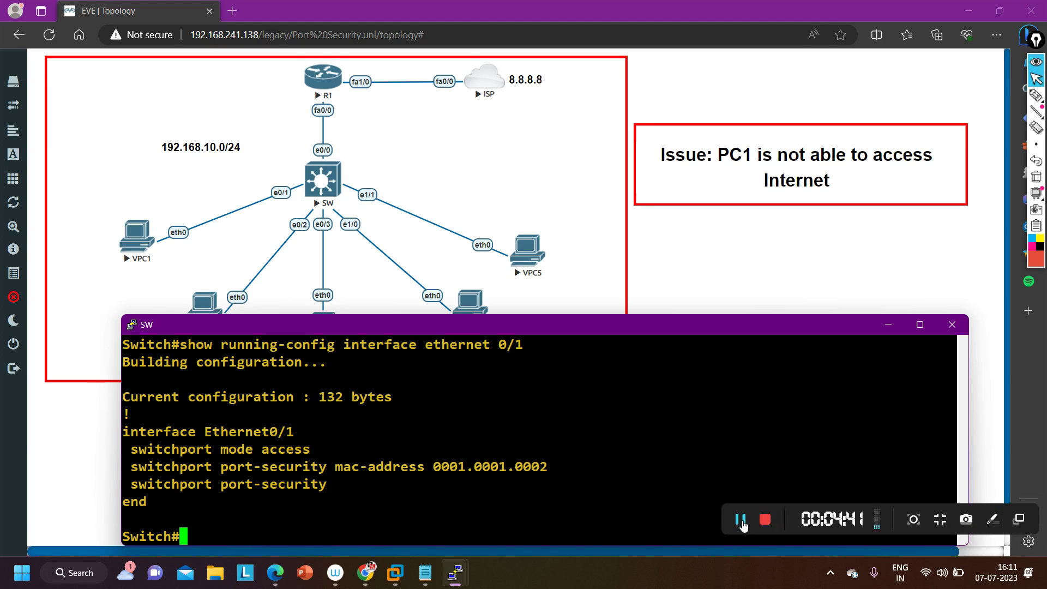
pyautogui.click(743, 525)
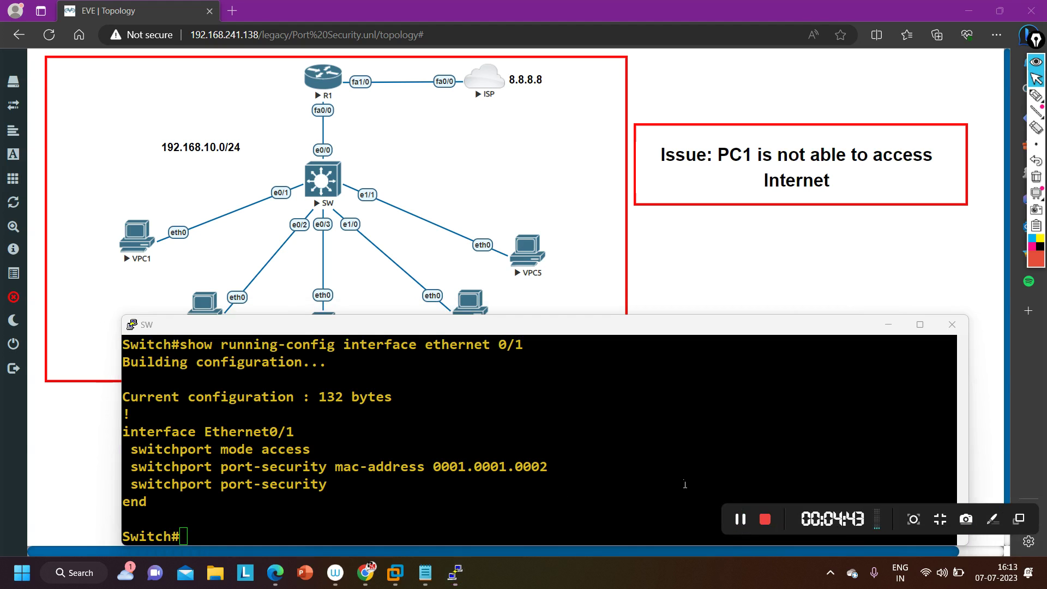
# Highlight the interface name, access mode and port-security MAC address lines in the Ethernet0/1 configuration.
pyautogui.moveTo(139, 431); pyautogui.dragTo(301, 435)
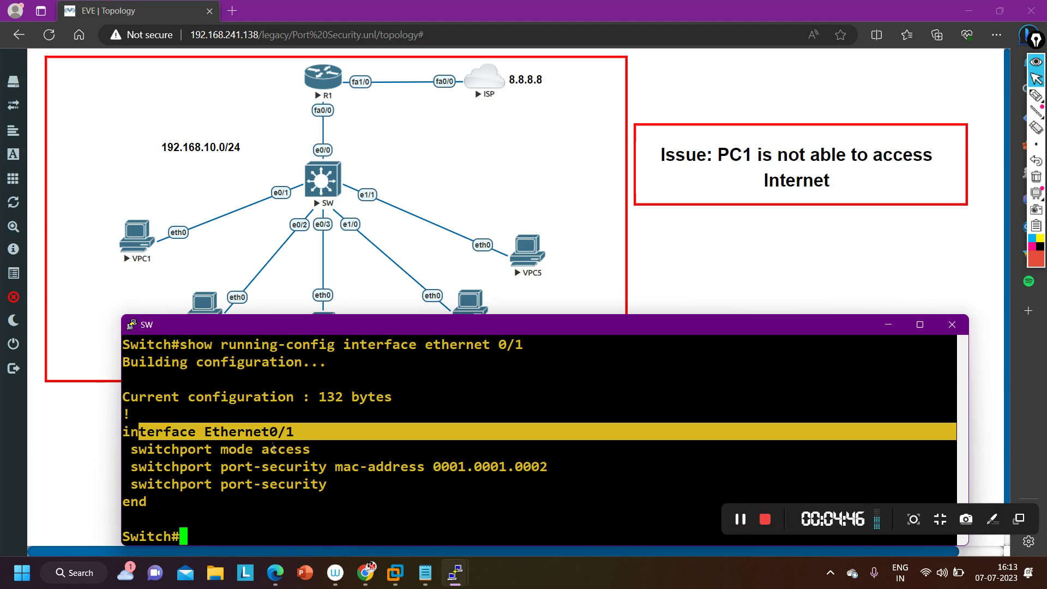
pyautogui.moveTo(147, 448); pyautogui.dragTo(340, 454)
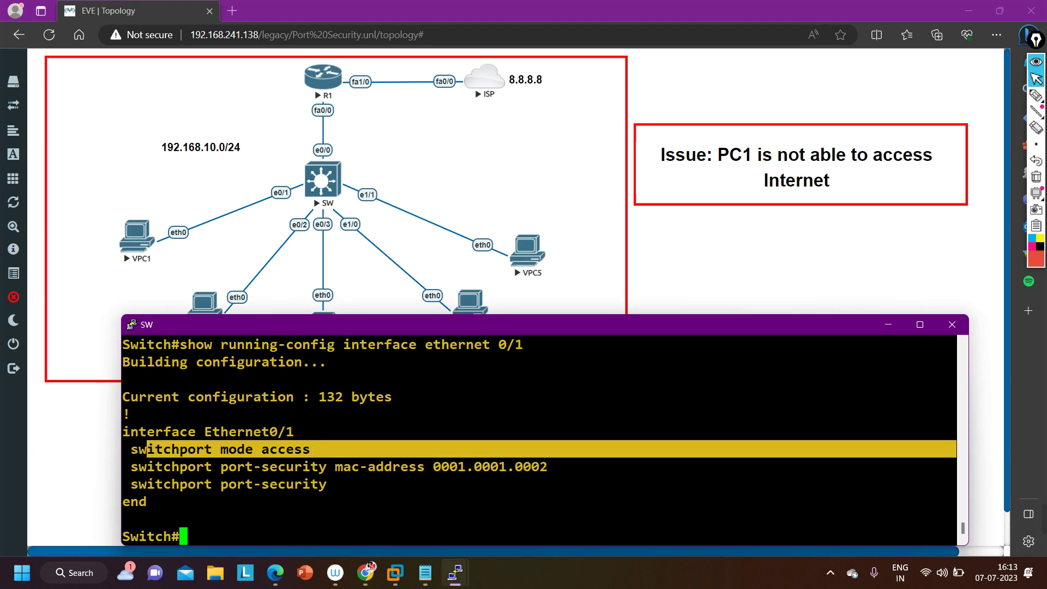
pyautogui.moveTo(143, 474); pyautogui.dragTo(536, 479)
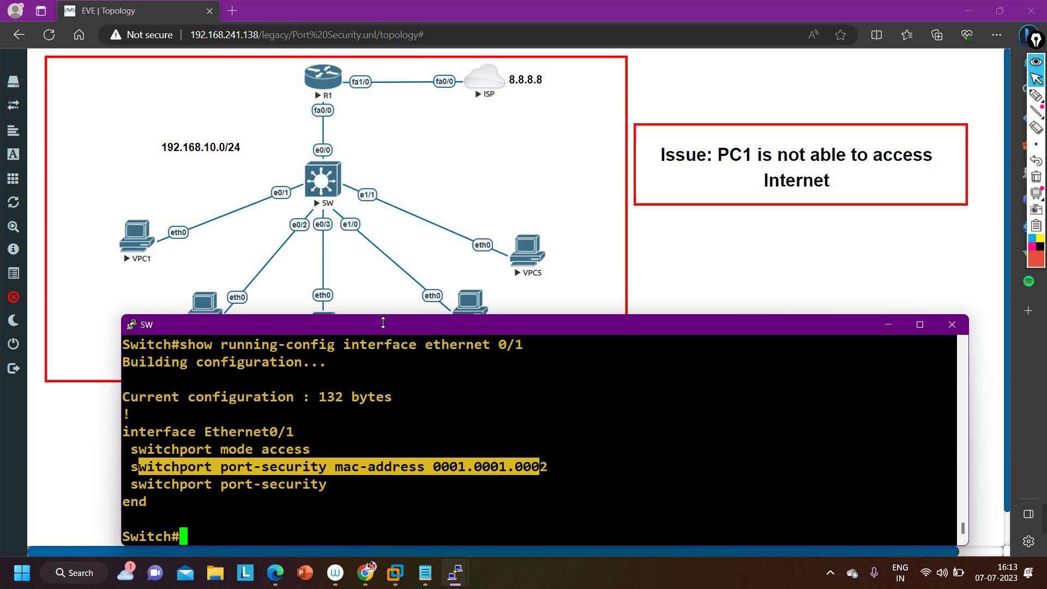
# Display the switch's running configuration for interface ethernet 0/2 by editing the previous show command.
pyautogui.doubleClick(414, 536)
pyautogui.press('Up')
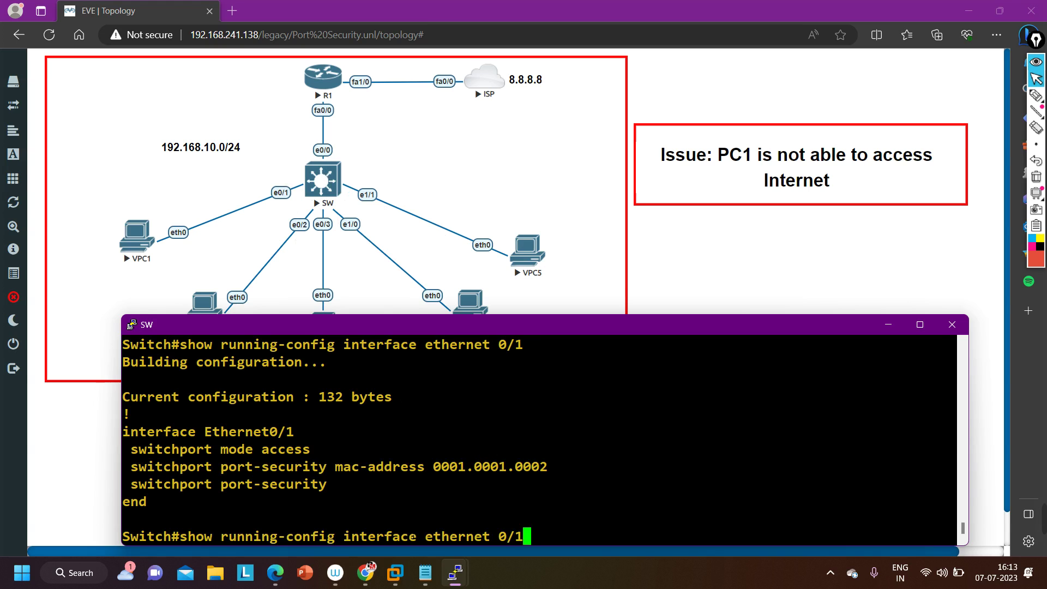
pyautogui.press('BackSpace')
pyautogui.write('2')
pyautogui.press('Return')
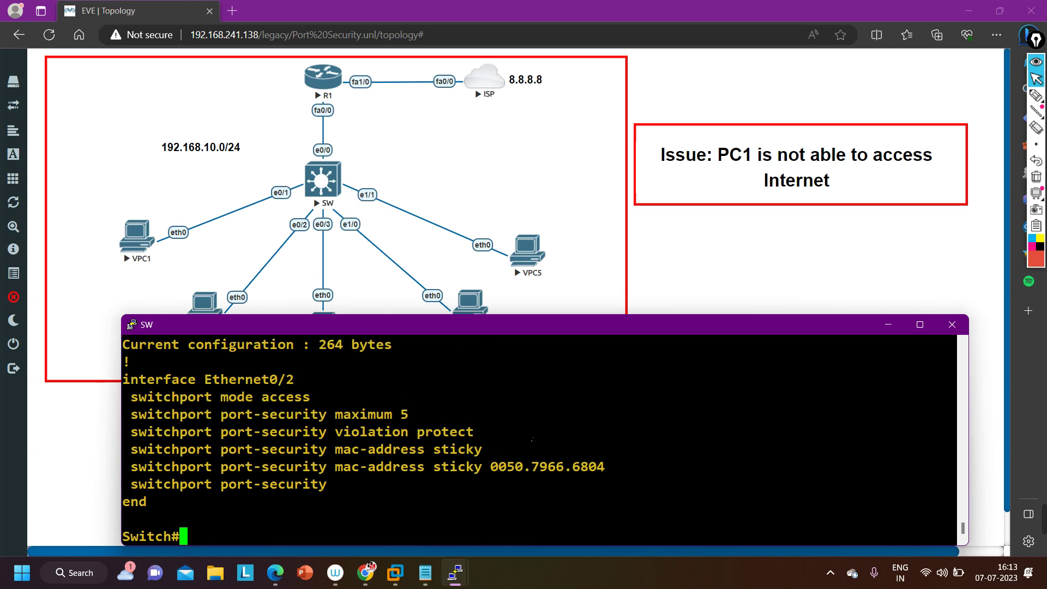
# Highlight the Ethernet0/2 configuration line by line, from the interface name through access mode, maximum, violation and sticky MAC settings to port-security.
pyautogui.moveTo(193, 384); pyautogui.dragTo(327, 387)
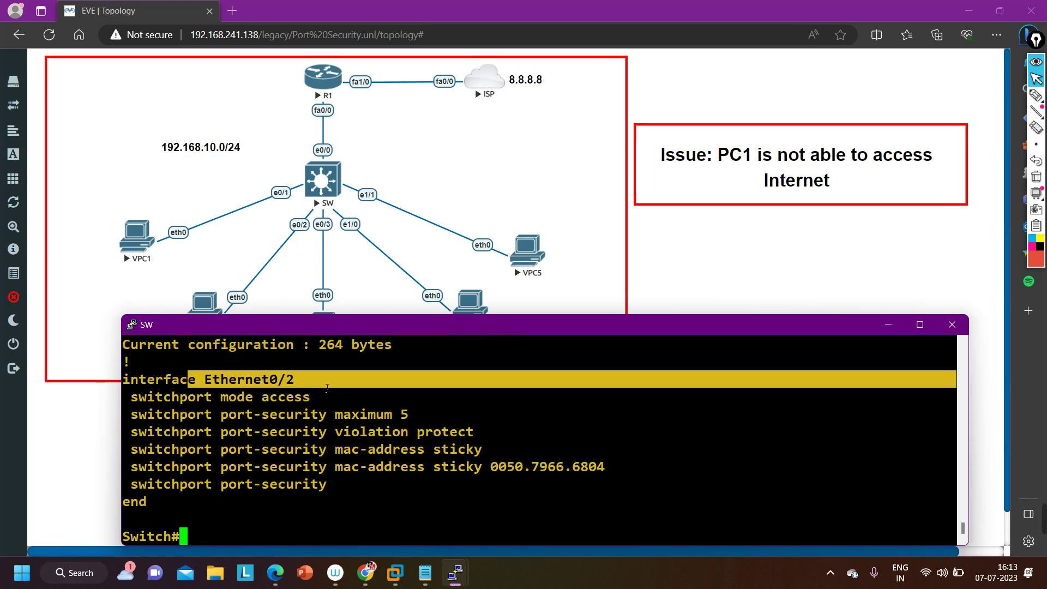
pyautogui.moveTo(139, 397); pyautogui.dragTo(345, 404)
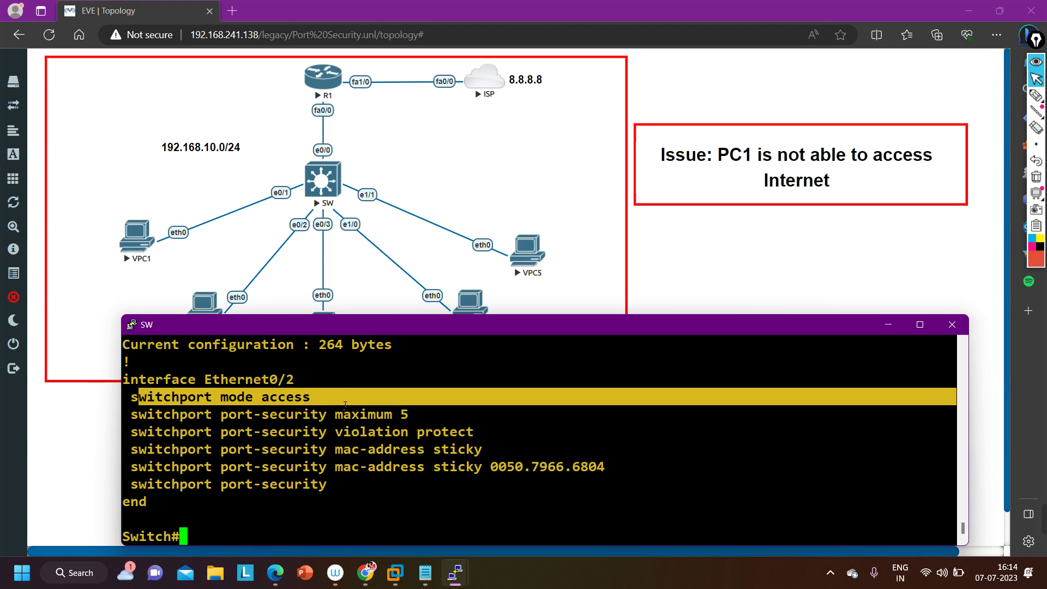
pyautogui.moveTo(162, 414); pyautogui.dragTo(429, 417)
pyautogui.moveTo(146, 431); pyautogui.dragTo(483, 434)
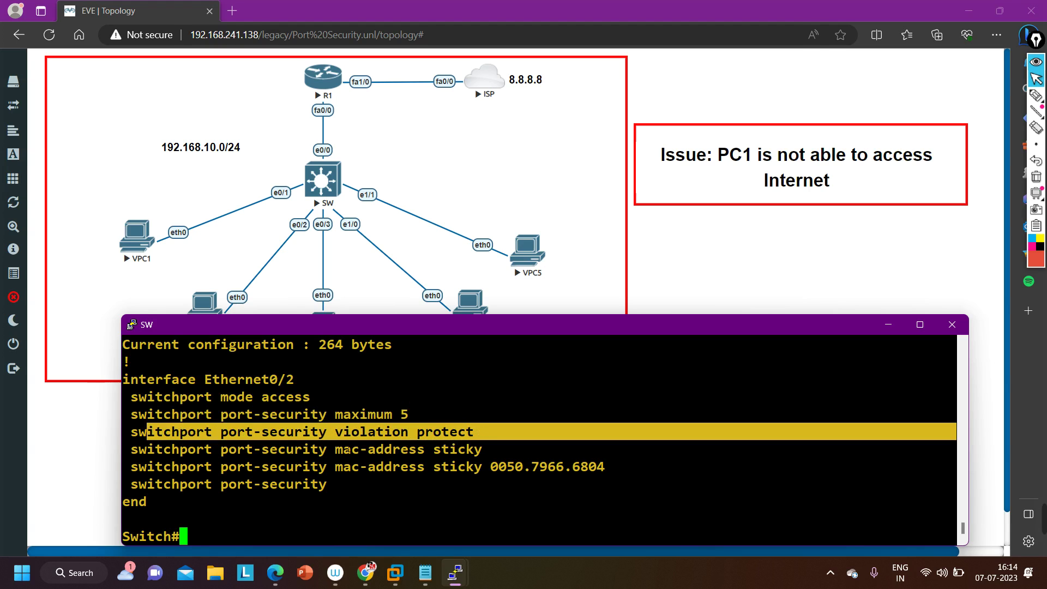
pyautogui.moveTo(146, 466); pyautogui.dragTo(496, 456)
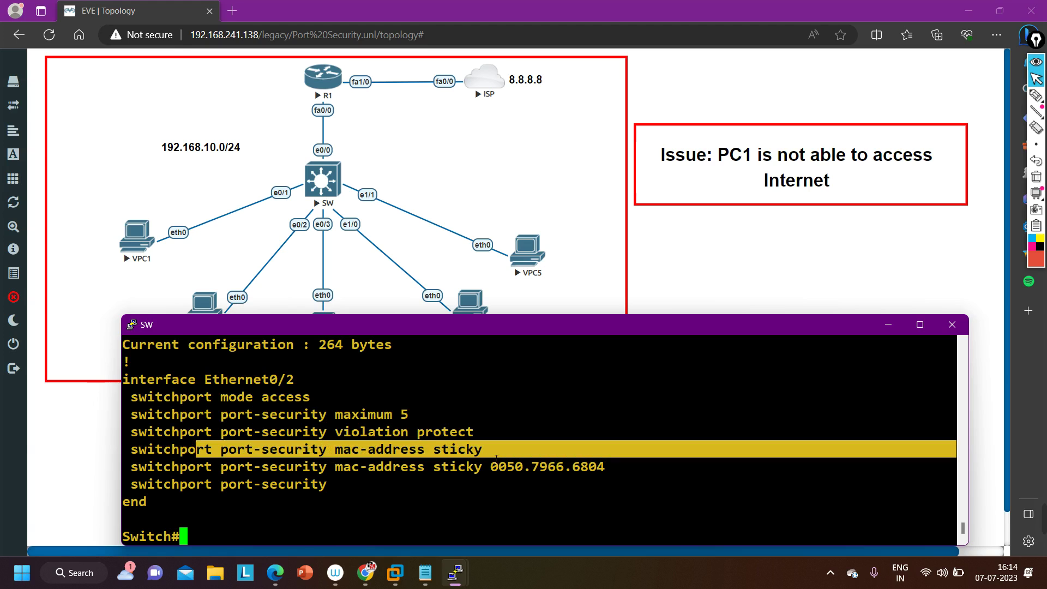
pyautogui.moveTo(165, 468); pyautogui.dragTo(615, 473)
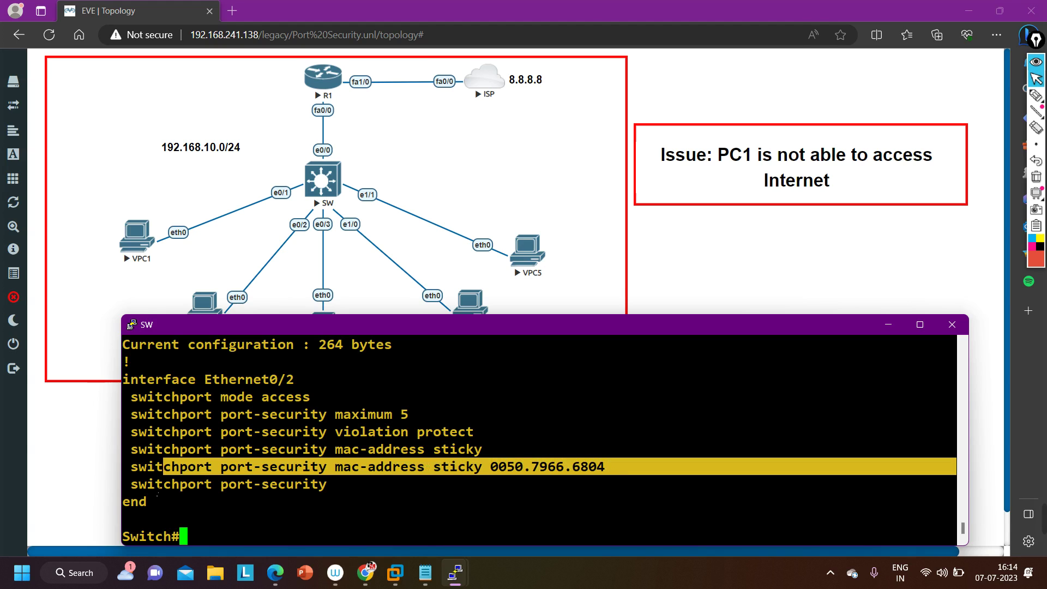
pyautogui.moveTo(156, 486); pyautogui.dragTo(371, 493)
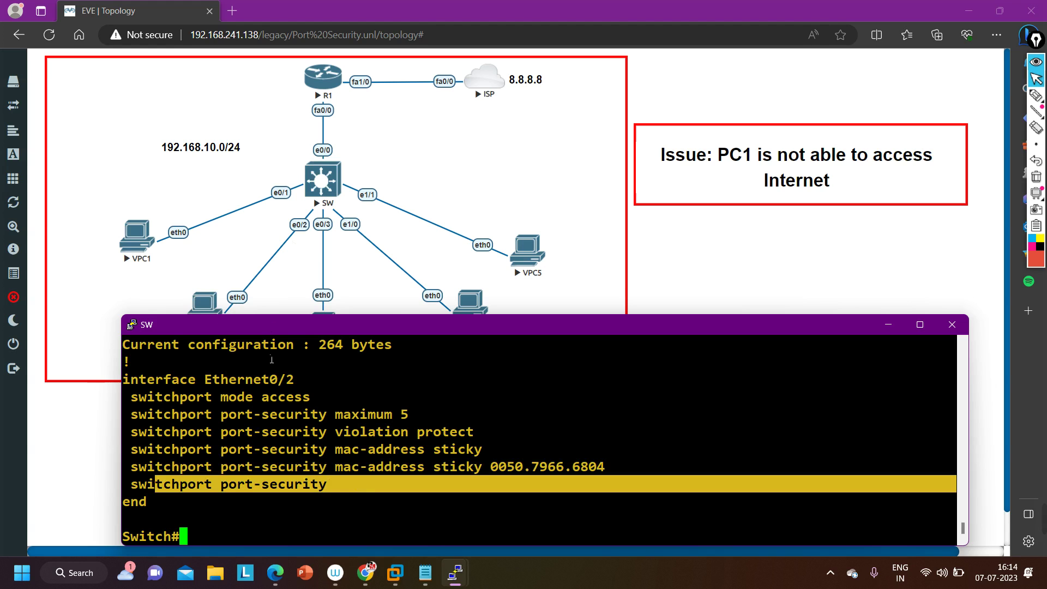
# Return to the Ethernet0/1 output and highlight its port-security MAC address 0001.0001.0002.
pyautogui.scroll(2, 352, 430)
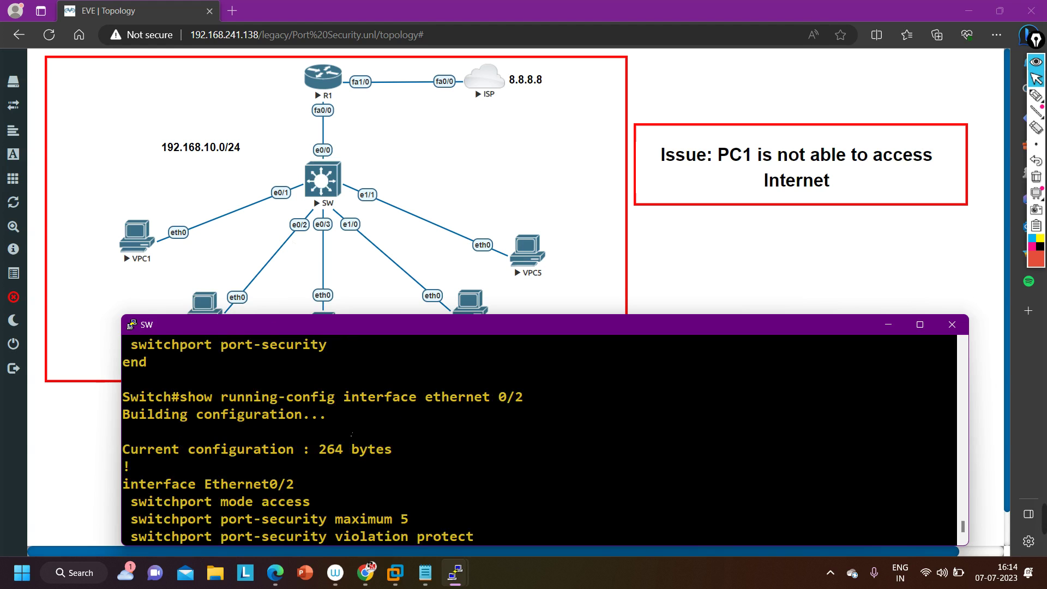
pyautogui.scroll(-2, 340, 447)
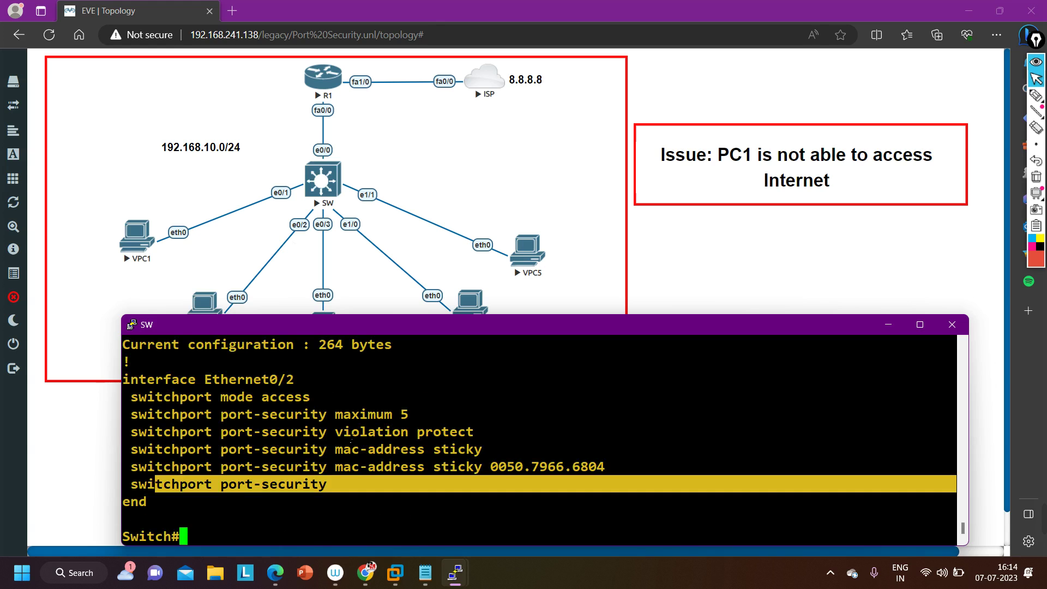
pyautogui.scroll(4, 346, 429)
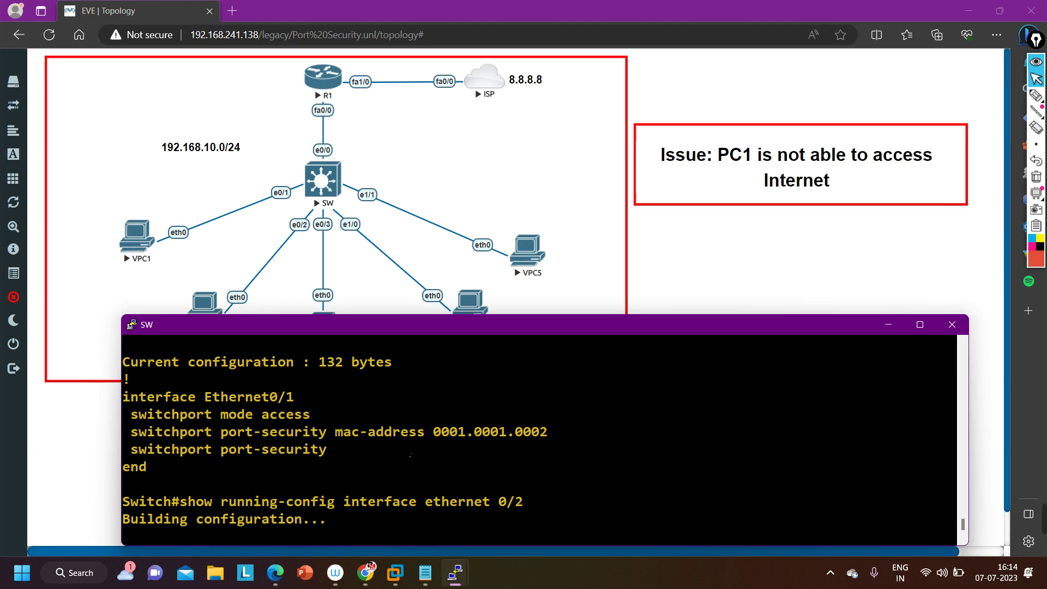
pyautogui.moveTo(439, 439); pyautogui.dragTo(550, 440)
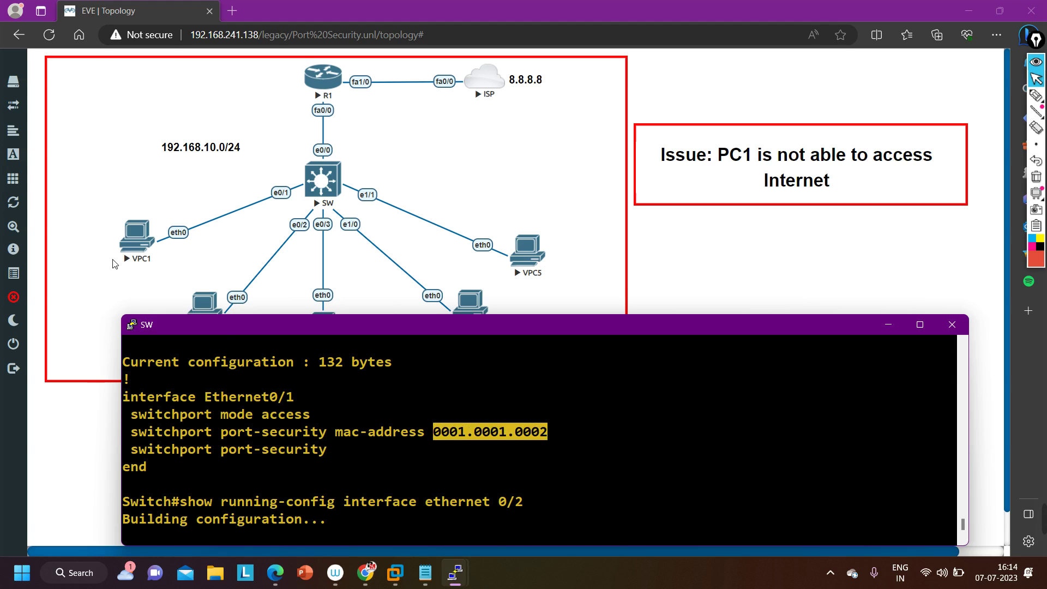
# Place the VPC1 console above the SW console and display VPC1's address details with show ip.
pyautogui.moveTo(455, 572)
pyautogui.click(54, 526)
pyautogui.moveTo(401, 374); pyautogui.dragTo(429, 152)
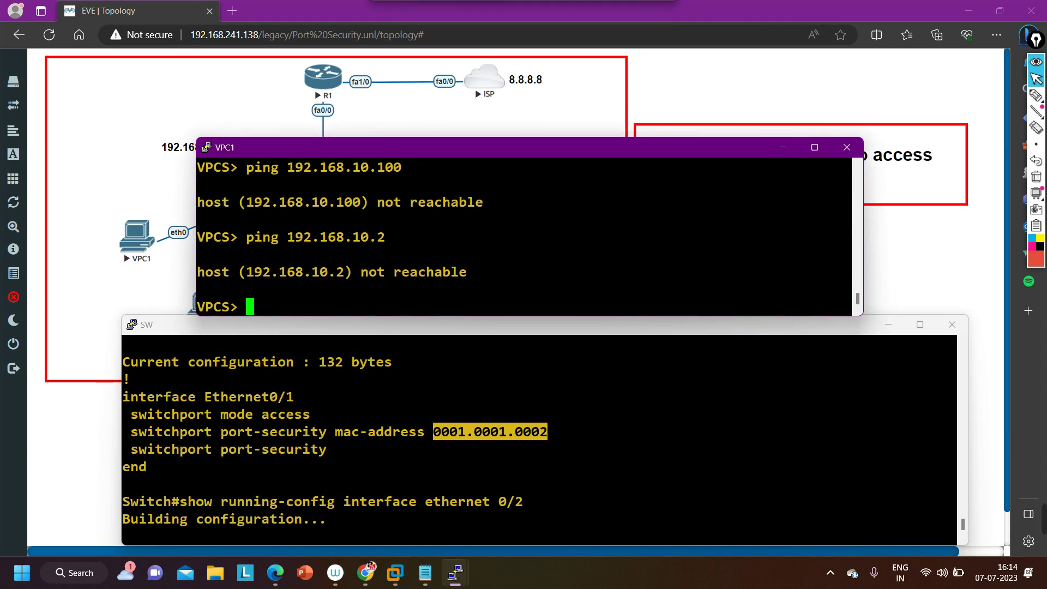
pyautogui.write('show a')
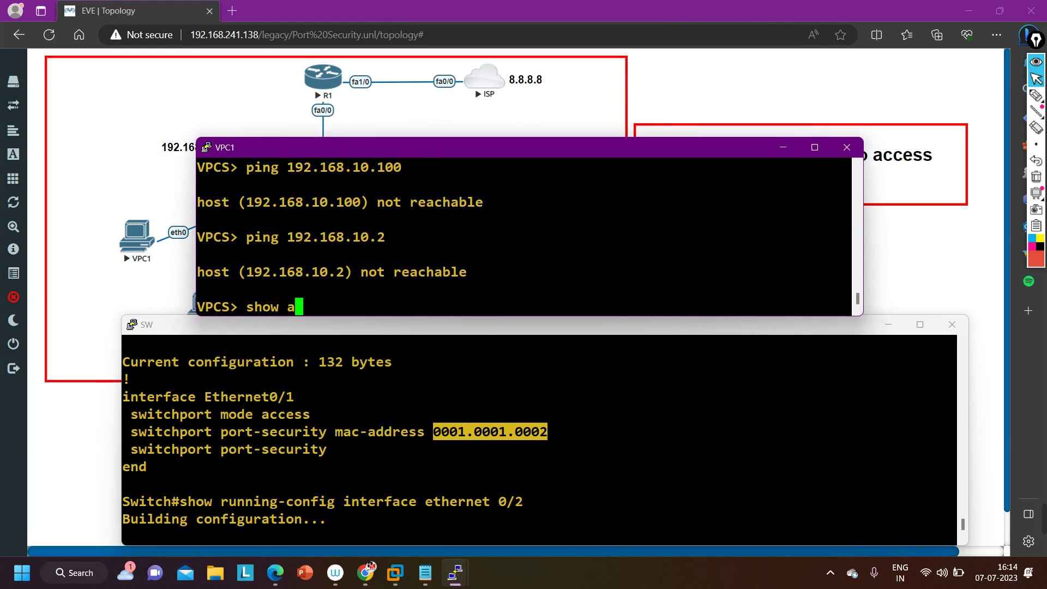
pyautogui.press('BackSpace')
pyautogui.write('ip')
pyautogui.press('Return')
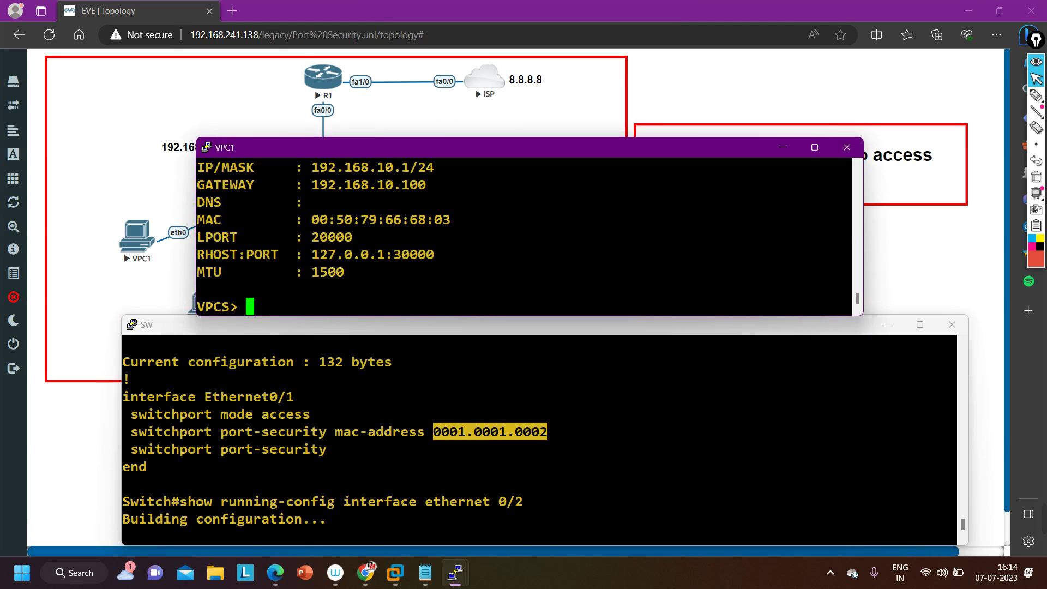
# Compare VPC1's MAC address with the one allowed on Ethernet0/1 by highlighting both, and minimize the VPC1 console.
pyautogui.moveTo(304, 220); pyautogui.dragTo(344, 219)
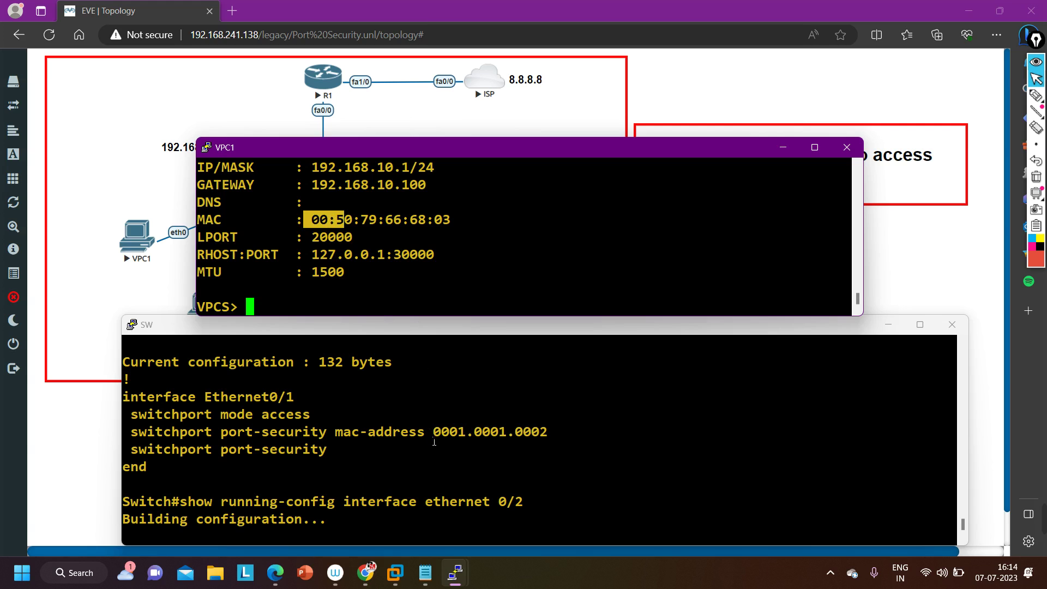
pyautogui.moveTo(433, 433); pyautogui.dragTo(709, 433)
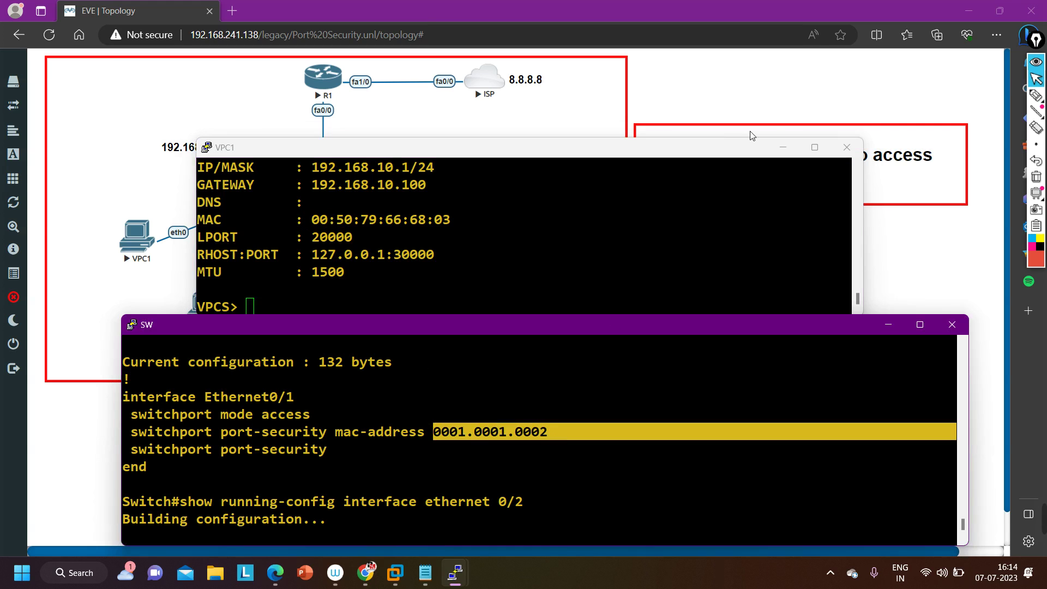
pyautogui.click(783, 148)
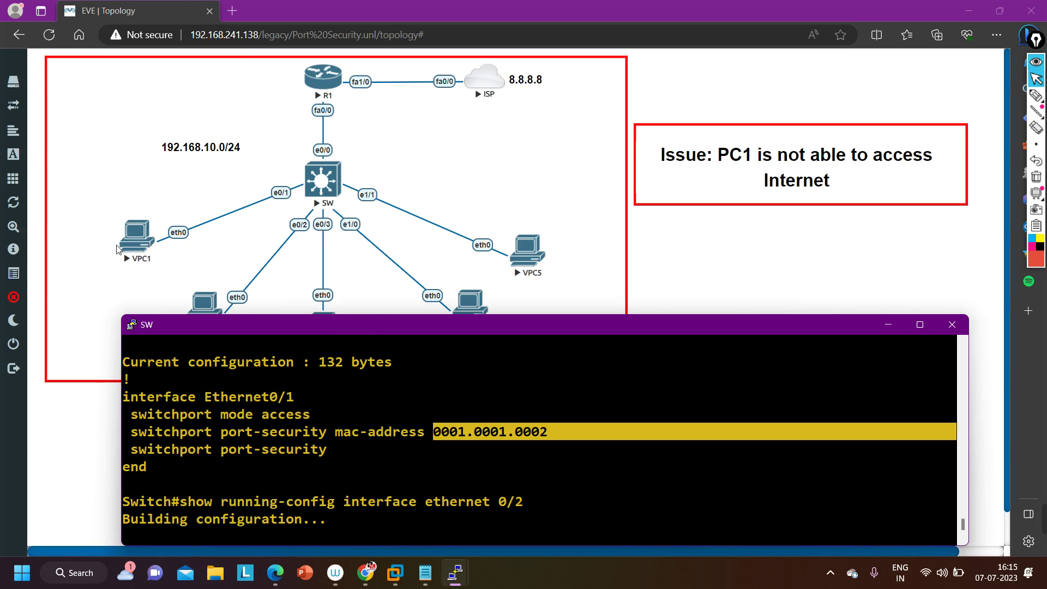
pyautogui.scroll(-1, 497, 233)
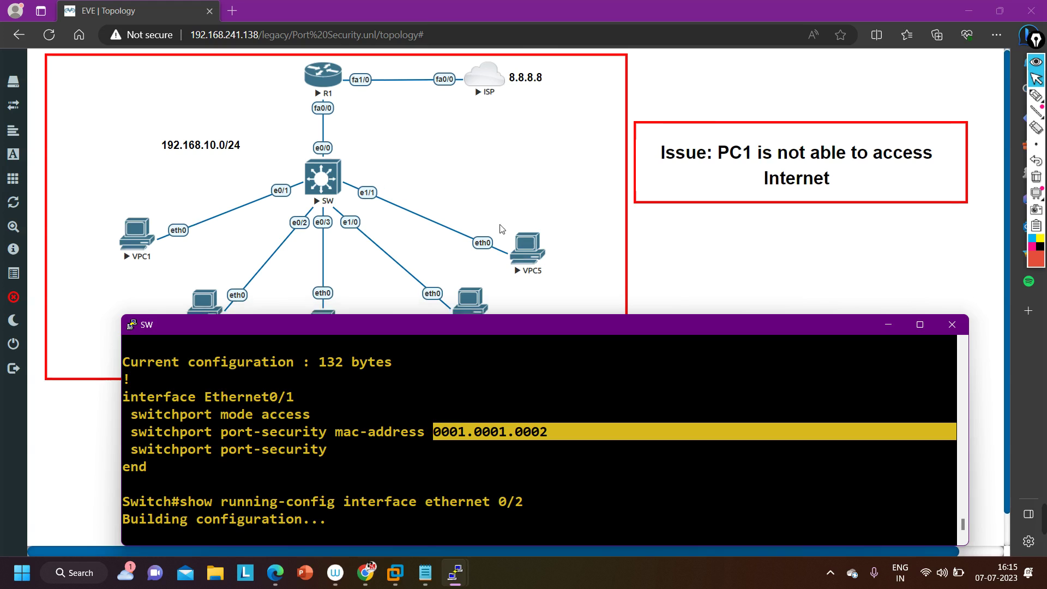
# Highlight the Ethernet0/1 interface name in the switch's running-config output and return to a fresh prompt on the console.
pyautogui.scroll(1, 467, 227)
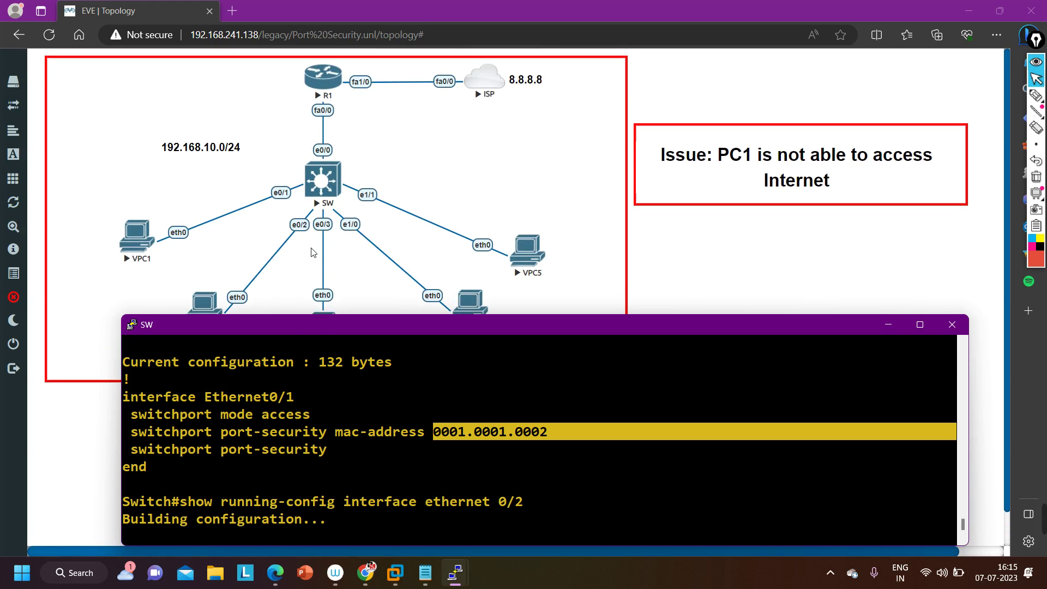
pyautogui.moveTo(212, 398); pyautogui.dragTo(304, 402)
pyautogui.press('Return')
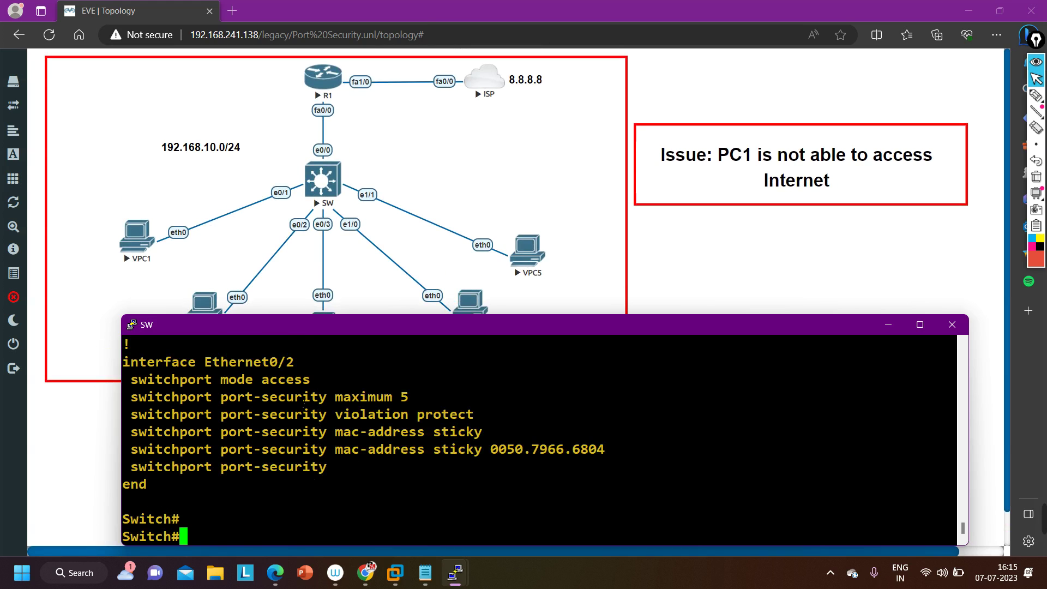
pyautogui.press('Return')
pyautogui.press('Return')
pyautogui.press('Return')
pyautogui.press('Return')
pyautogui.press('Return')
pyautogui.press('Return')
pyautogui.press('Return')
pyautogui.press('Return')
pyautogui.press('Return')
pyautogui.press('Return')
# Try to display the status of a single port on the switch with show interfaces status e0/1.
pyautogui.write('sh')
pyautogui.press('Tab')
pyautogui.write('int')
pyautogui.press('Tab')
pyautogui.write('st')
pyautogui.press('Tab')
pyautogui.write('at')
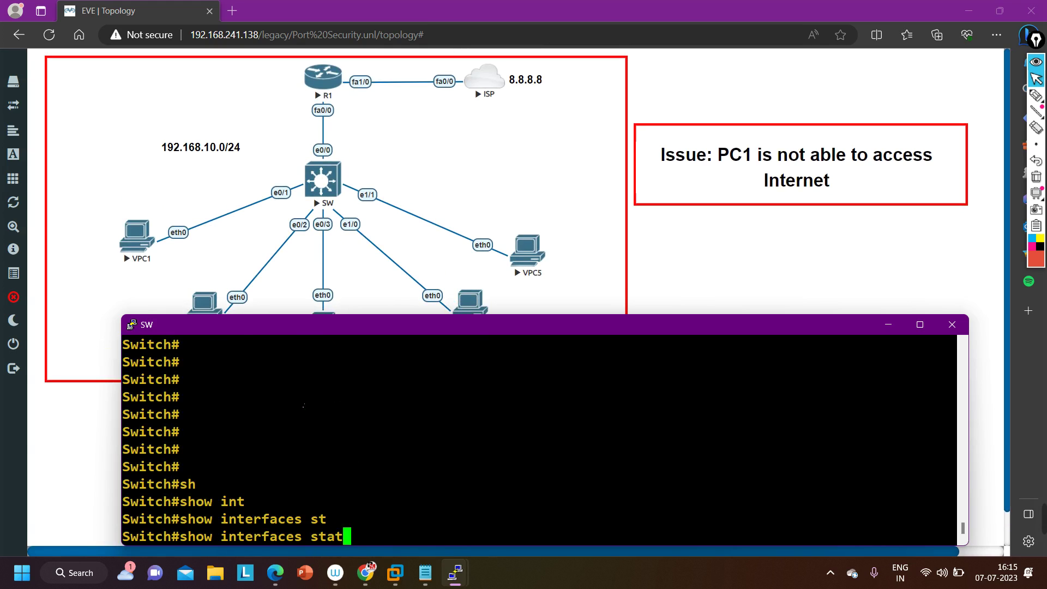
pyautogui.write('u')
pyautogui.press('Tab')
pyautogui.write('s e')
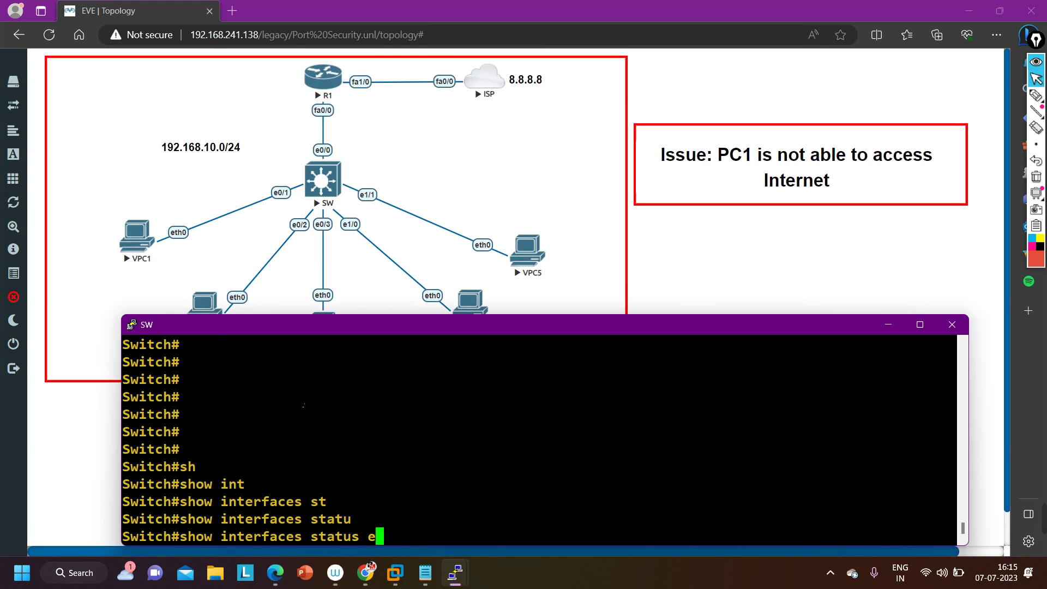
pyautogui.write('0/1')
pyautogui.press('Return')
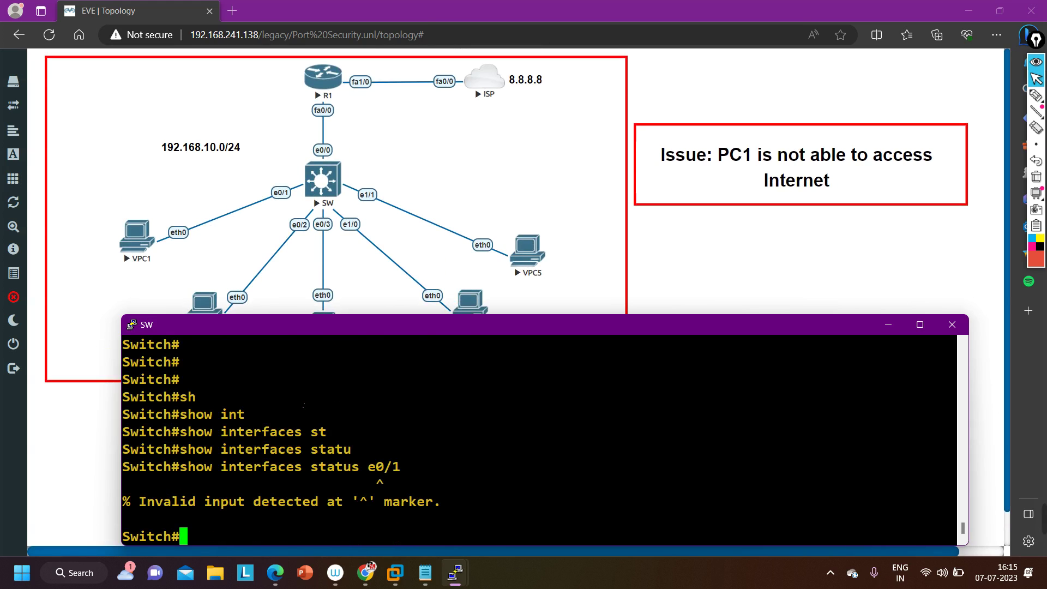
# Remove e0/1 from the command, list the available options with ?, and run show interfaces status.
pyautogui.press('Up')
pyautogui.press('BackSpace')
pyautogui.press('BackSpace')
pyautogui.press('BackSpace')
pyautogui.press('BackSpace')
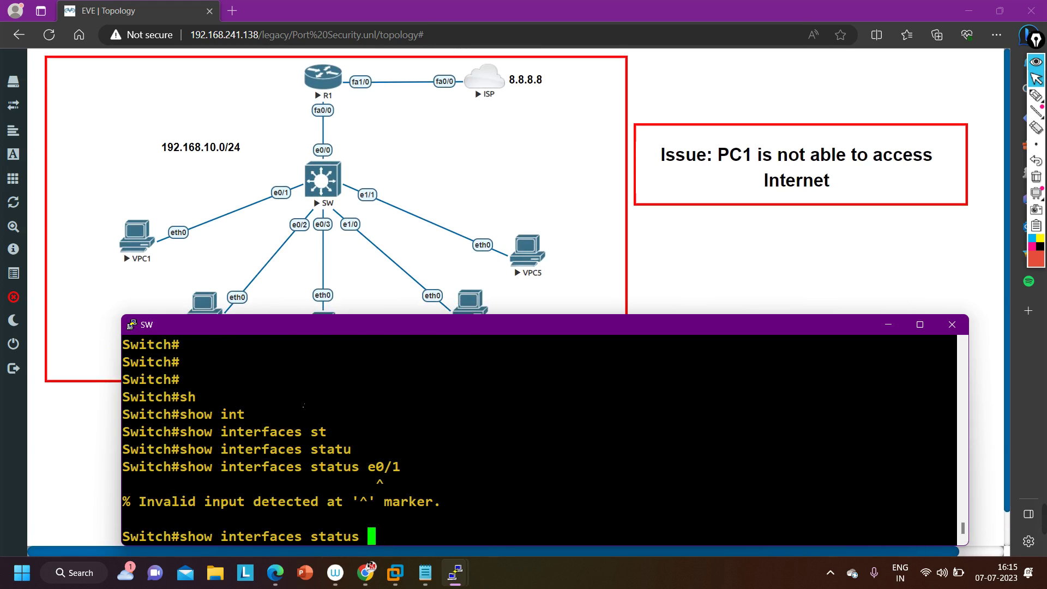
pyautogui.write('?')
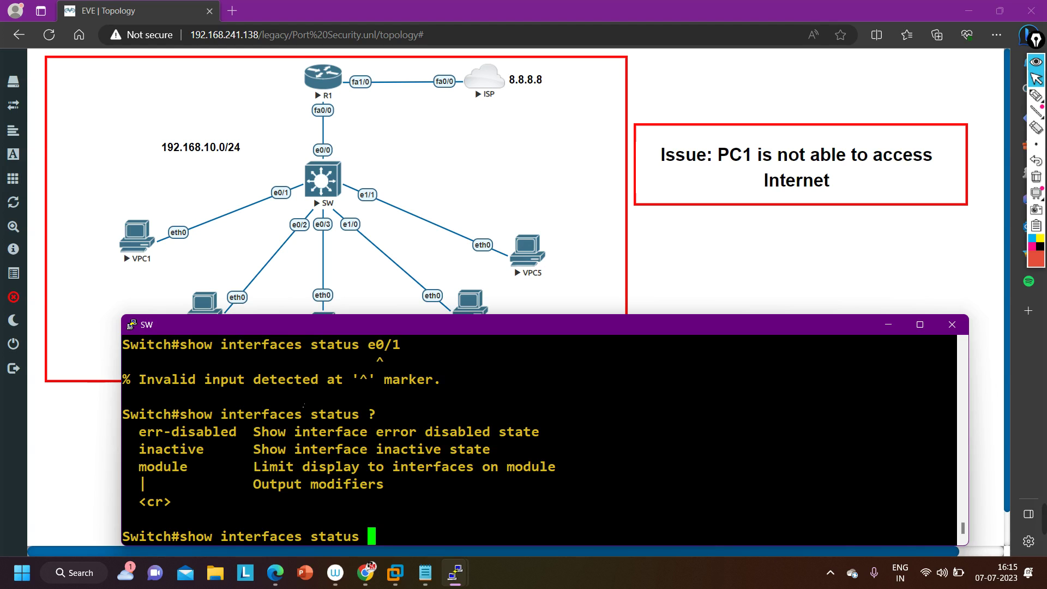
pyautogui.press('Return')
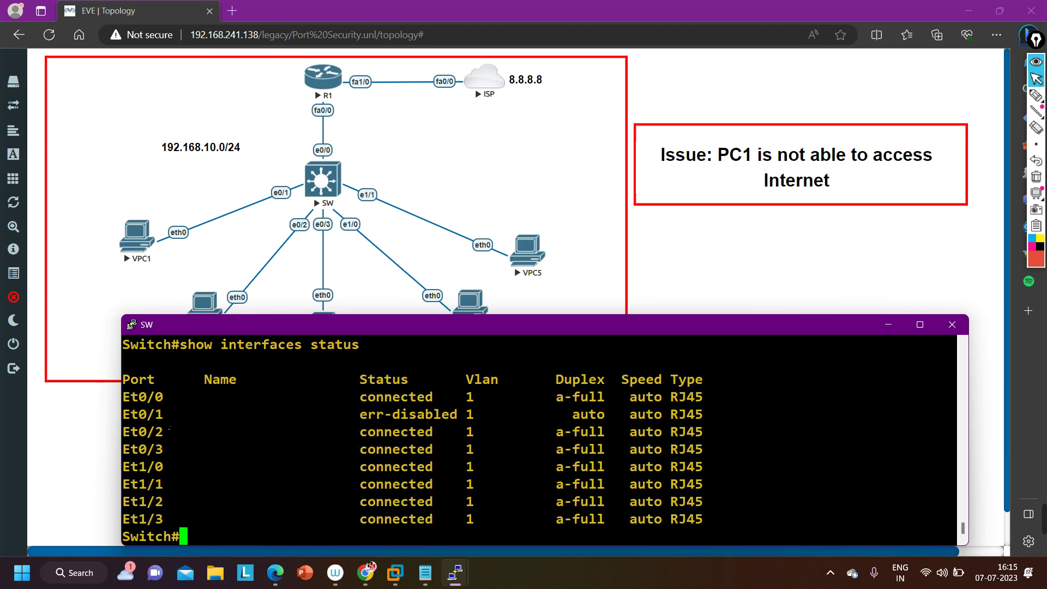
# Highlight the Et0/1 entry and its status in the interface status table.
pyautogui.moveTo(123, 415); pyautogui.dragTo(469, 415)
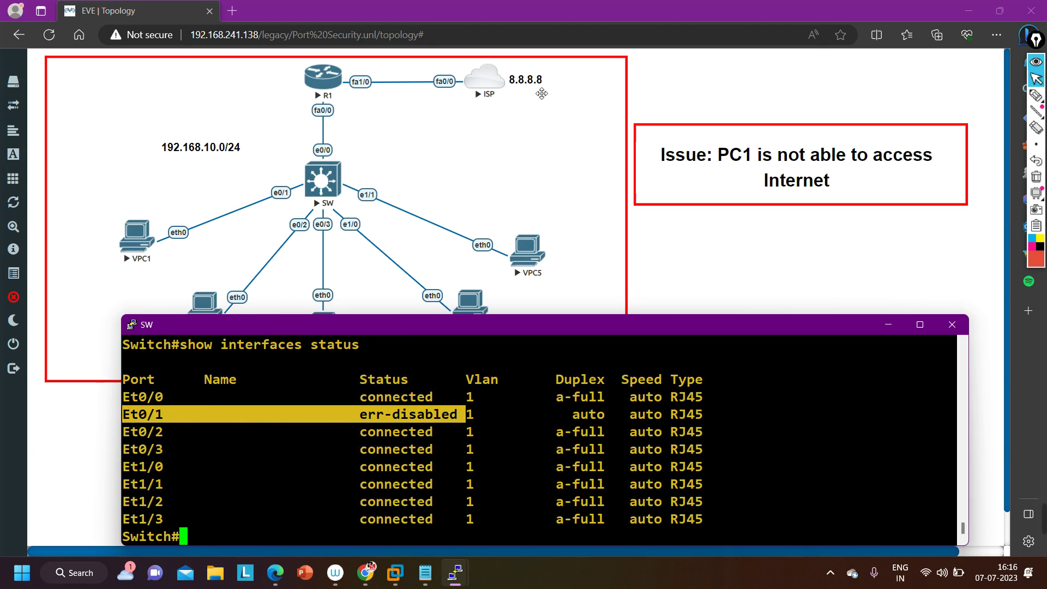
pyautogui.moveTo(139, 415); pyautogui.dragTo(442, 419)
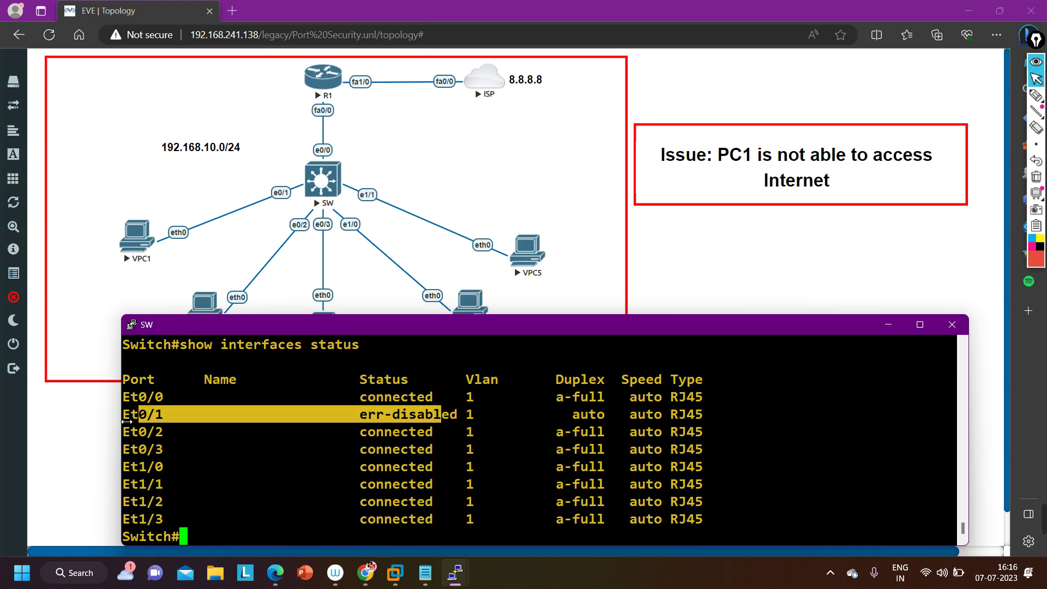
pyautogui.moveTo(122, 414); pyautogui.dragTo(521, 434)
# Enter the command show interfaces status err-disabled at the switch prompt without running it.
pyautogui.press('Return')
pyautogui.write('sh')
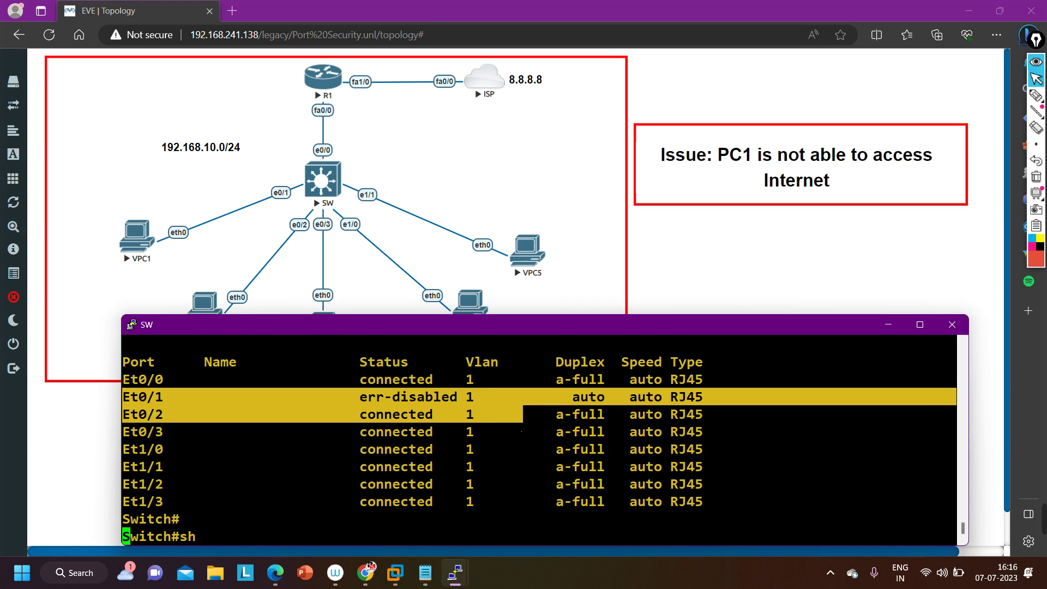
pyautogui.press('Tab')
pyautogui.write('int')
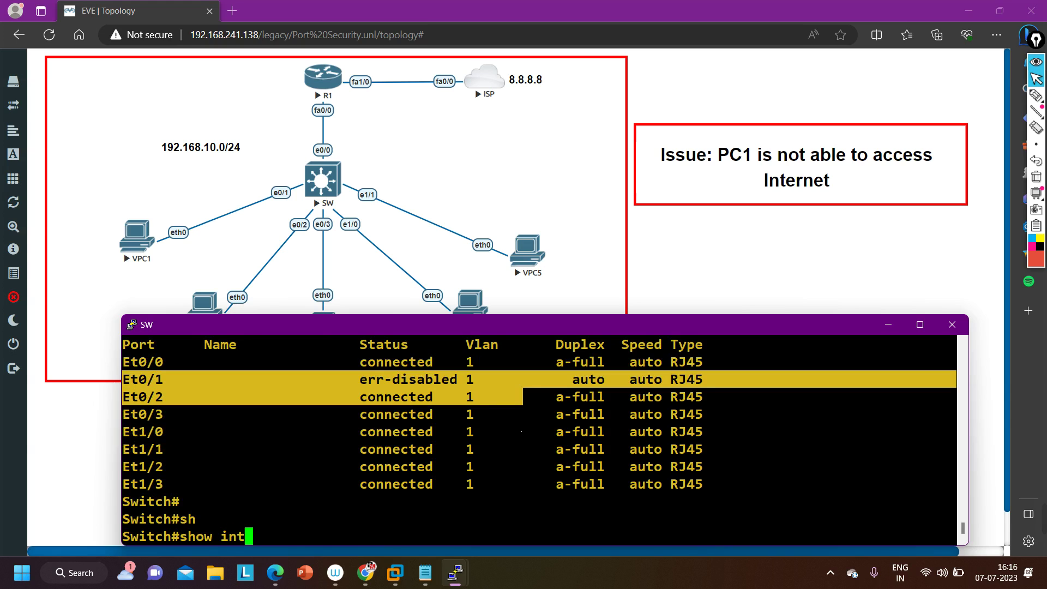
pyautogui.press('Tab')
pyautogui.write('st')
pyautogui.press('Tab')
pyautogui.write('at')
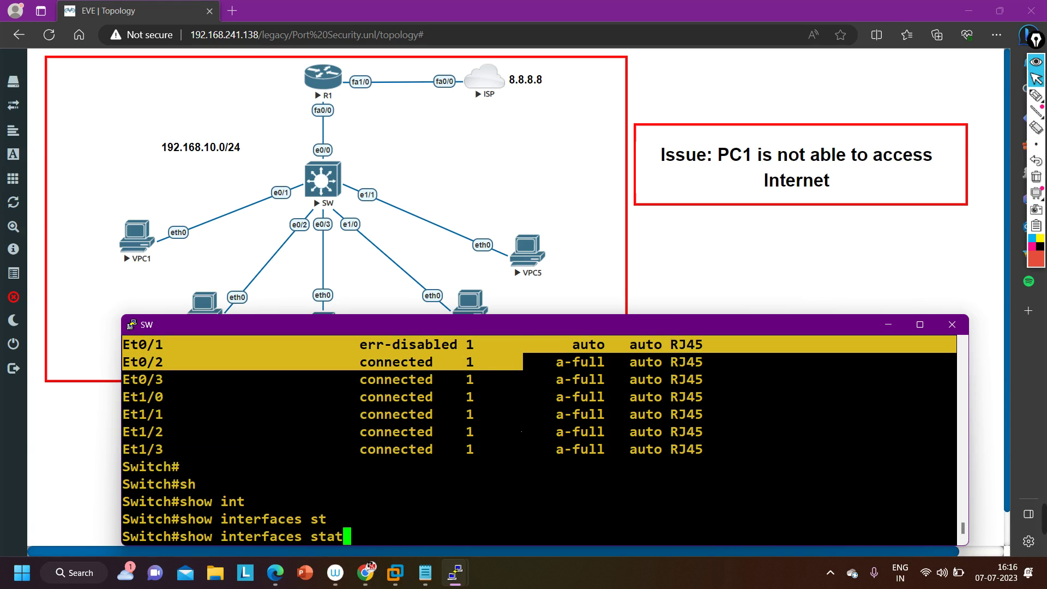
pyautogui.write('u')
pyautogui.press('Tab')
pyautogui.write('er')
pyautogui.press('Tab')
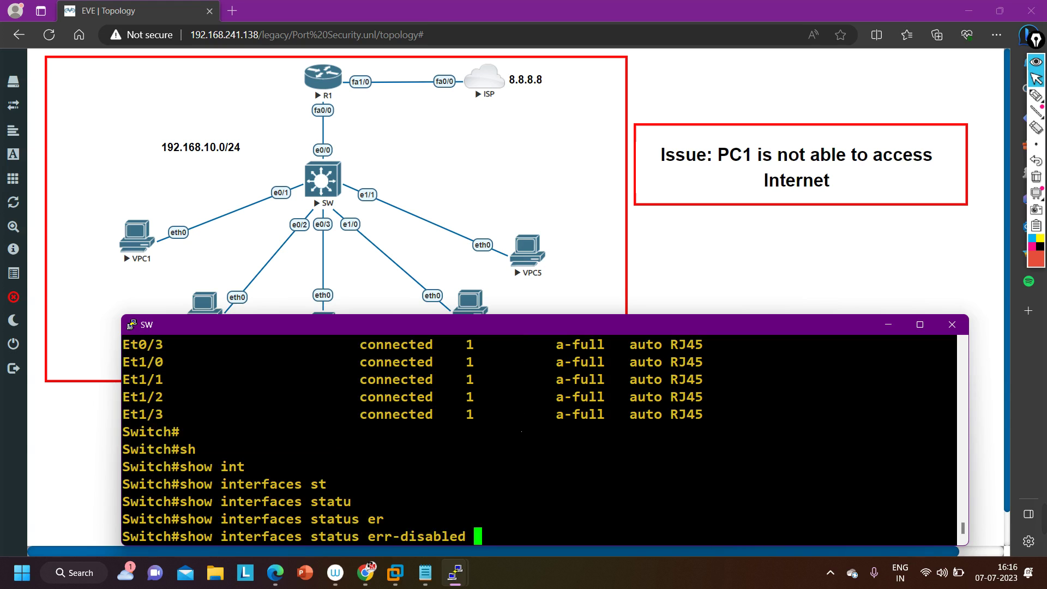
# Highlight the Et0/1 row in the earlier status table again, and run the prepared err-disabled status command.
pyautogui.scroll(4, 274, 411)
pyautogui.scroll(-4, 274, 411)
pyautogui.scroll(2, 275, 410)
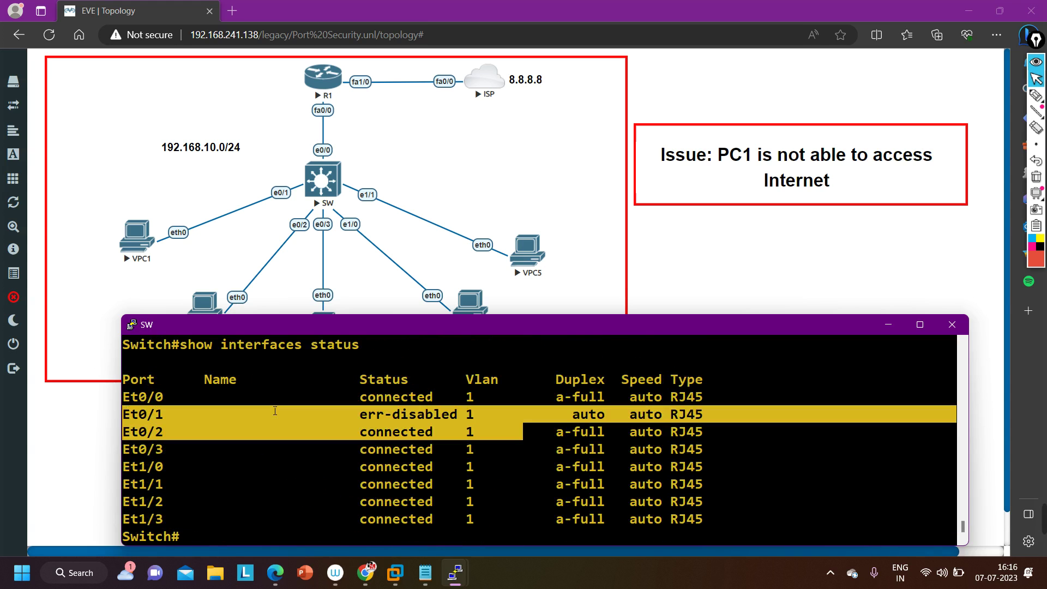
pyautogui.moveTo(123, 415); pyautogui.dragTo(482, 434)
pyautogui.scroll(-2, 487, 442)
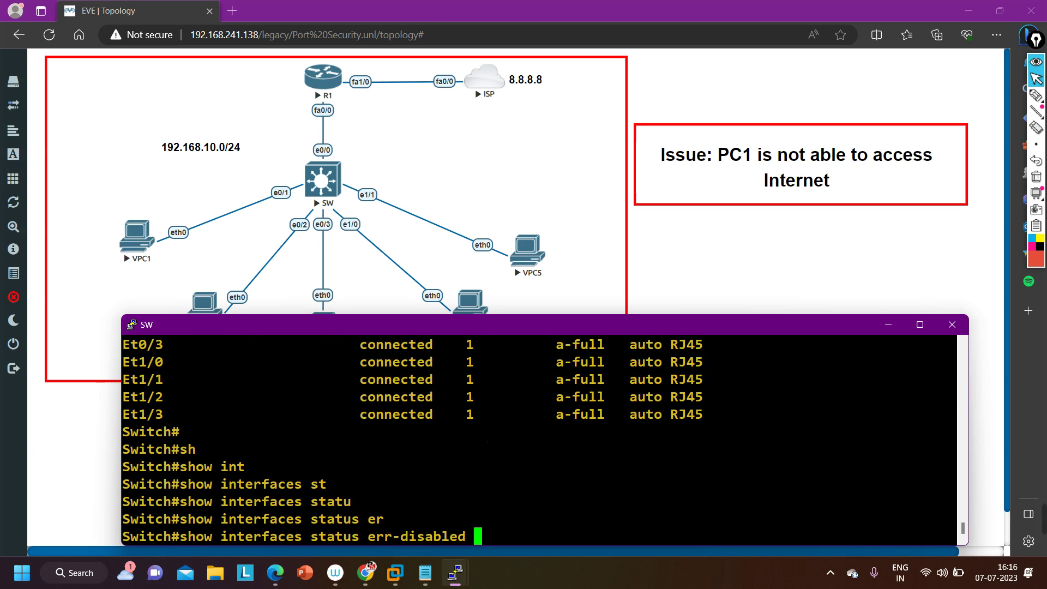
pyautogui.press('Return')
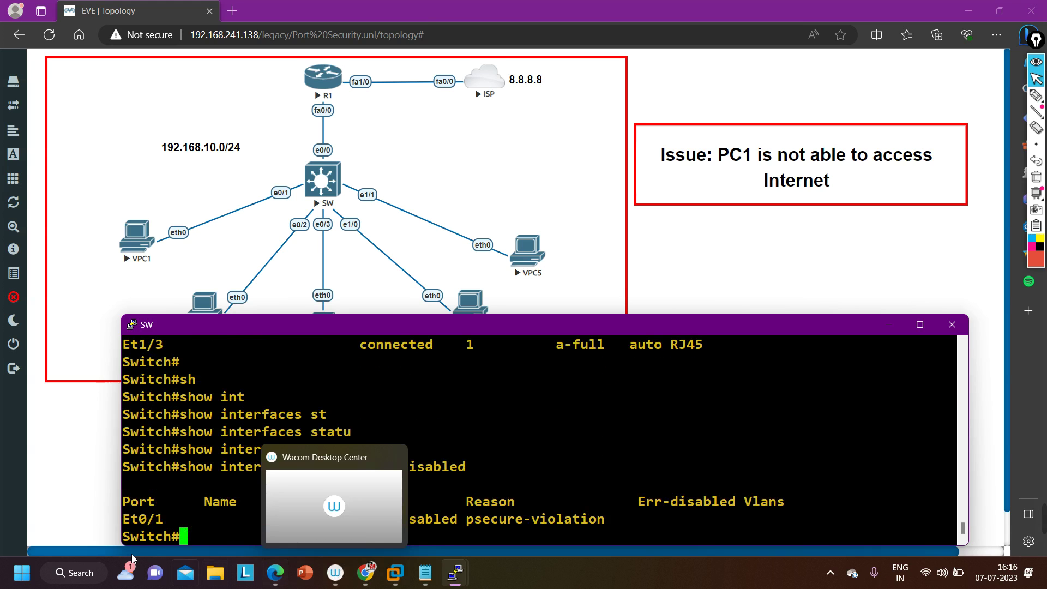
# Highlight Et0/1's port name, status and reason one after another in the err-disabled output.
pyautogui.moveTo(131, 518); pyautogui.dragTo(155, 519)
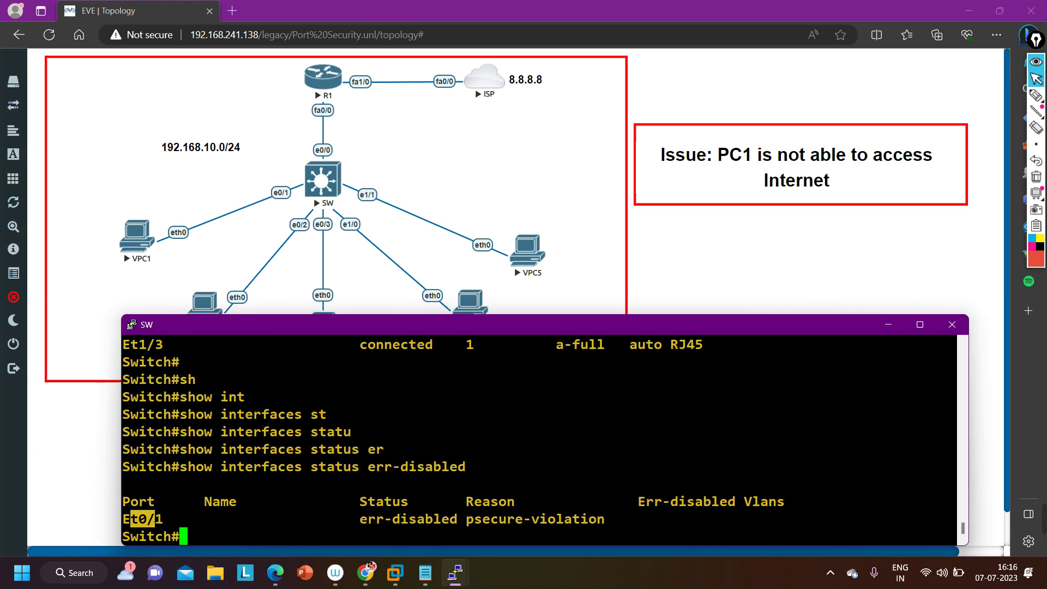
pyautogui.moveTo(351, 519); pyautogui.dragTo(400, 519)
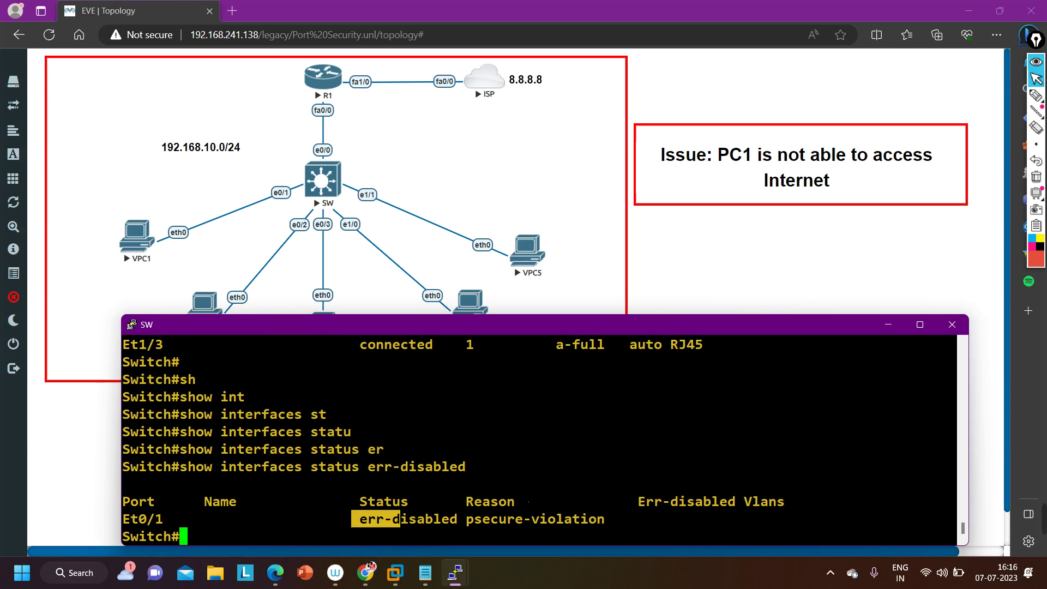
pyautogui.moveTo(457, 501); pyautogui.dragTo(605, 519)
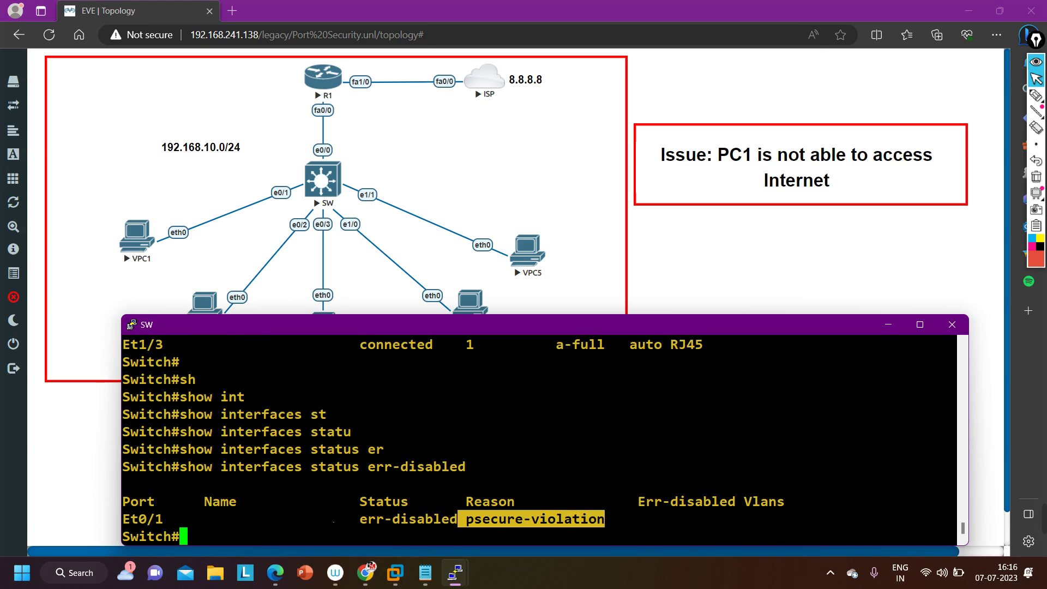
# Enter global configuration mode from the terminal on the switch.
pyautogui.write('conf')
pyautogui.press('Tab')
pyautogui.press('Return')
pyautogui.press('Return')
pyautogui.press('Return')
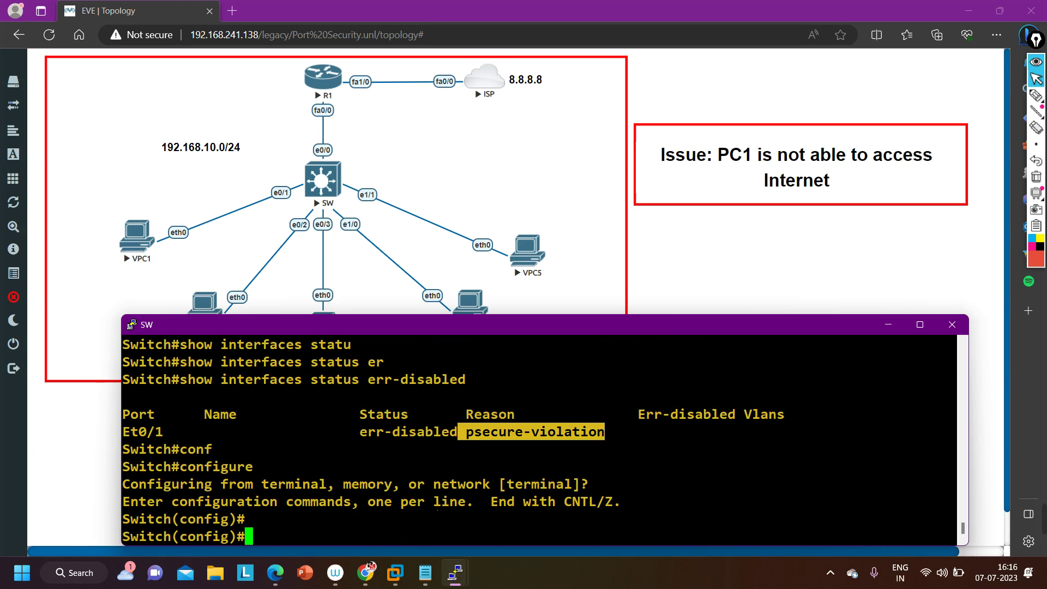
# Begin the errdisable recovery cause command and list its available causes with ?
pyautogui.write('eer')
pyautogui.press('Tab')
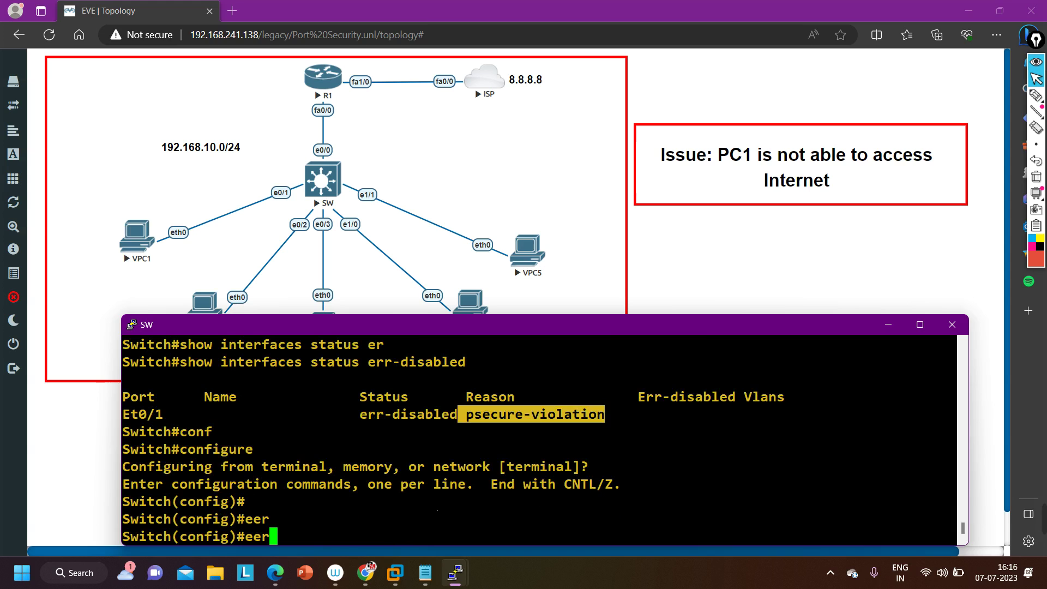
pyautogui.press('BackSpace')
pyautogui.press('BackSpace')
pyautogui.write('r')
pyautogui.press('Tab')
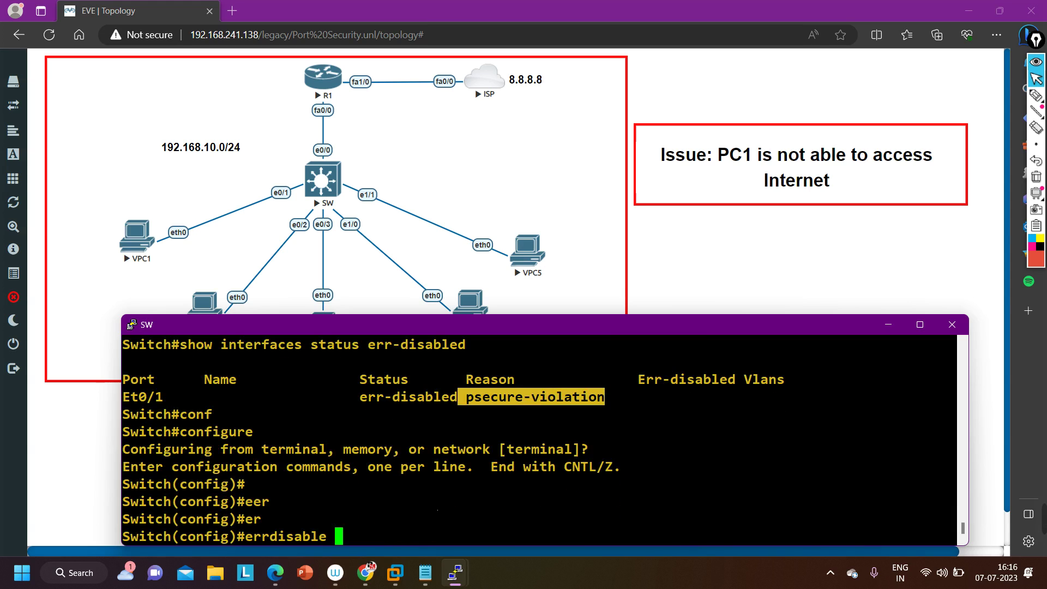
pyautogui.write('re')
pyautogui.press('Tab')
pyautogui.write('ca')
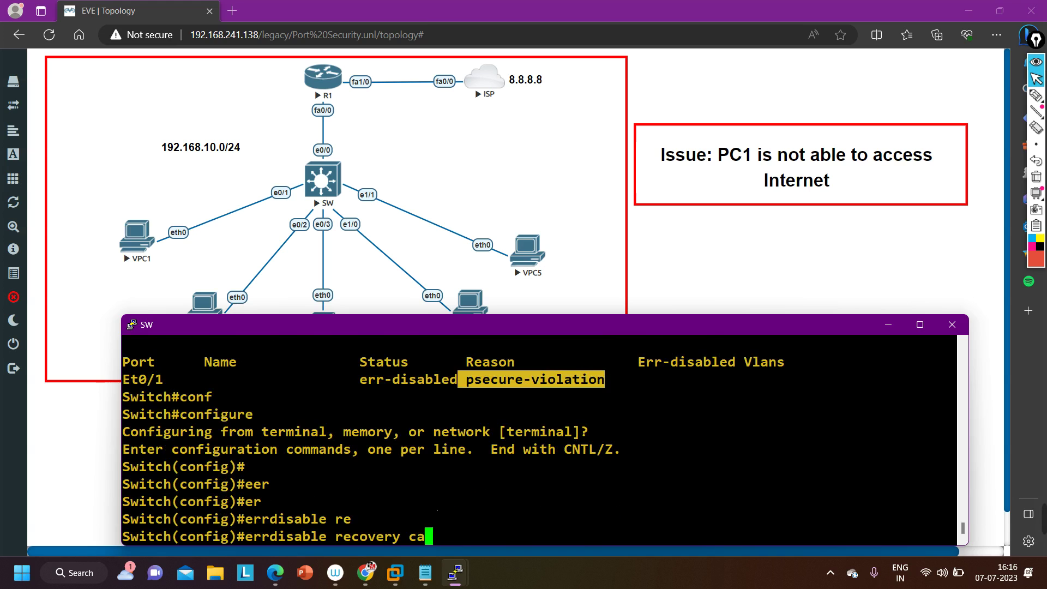
pyautogui.press('Tab')
pyautogui.write('ps')
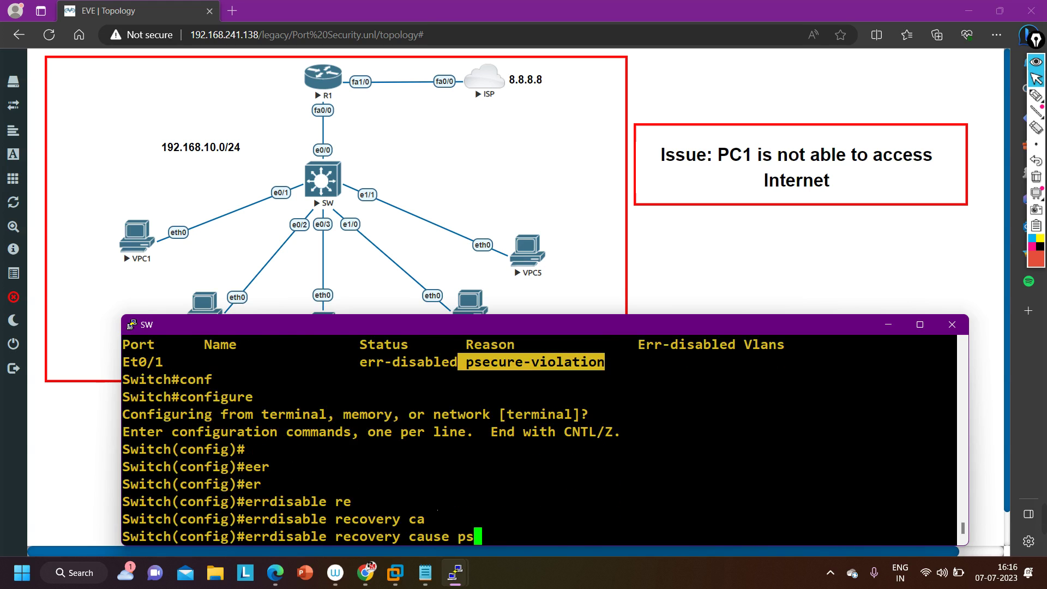
pyautogui.press('Tab')
pyautogui.press('BackSpace')
pyautogui.press('BackSpace')
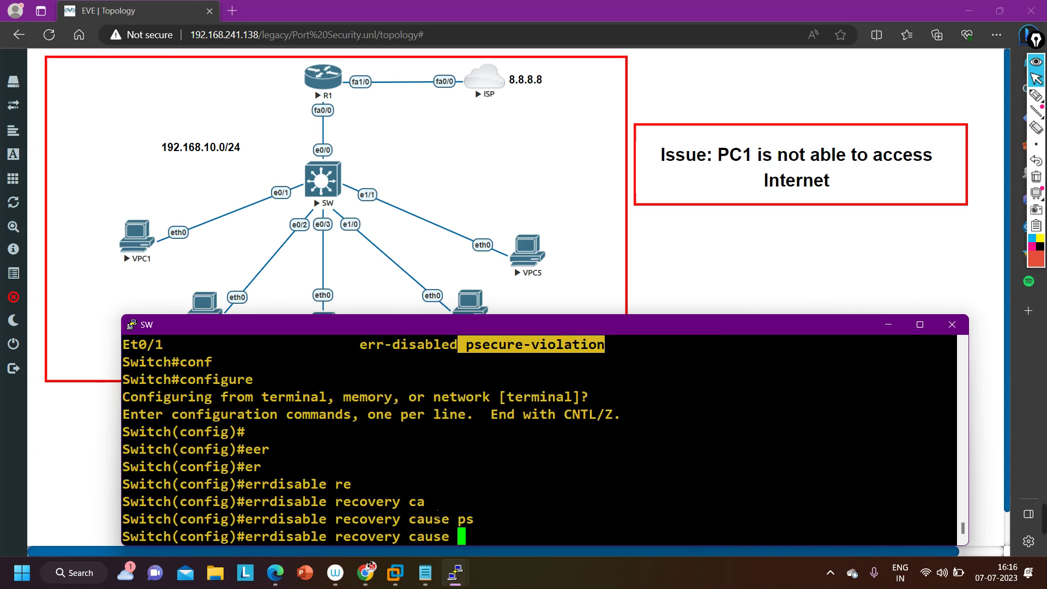
pyautogui.write('?')
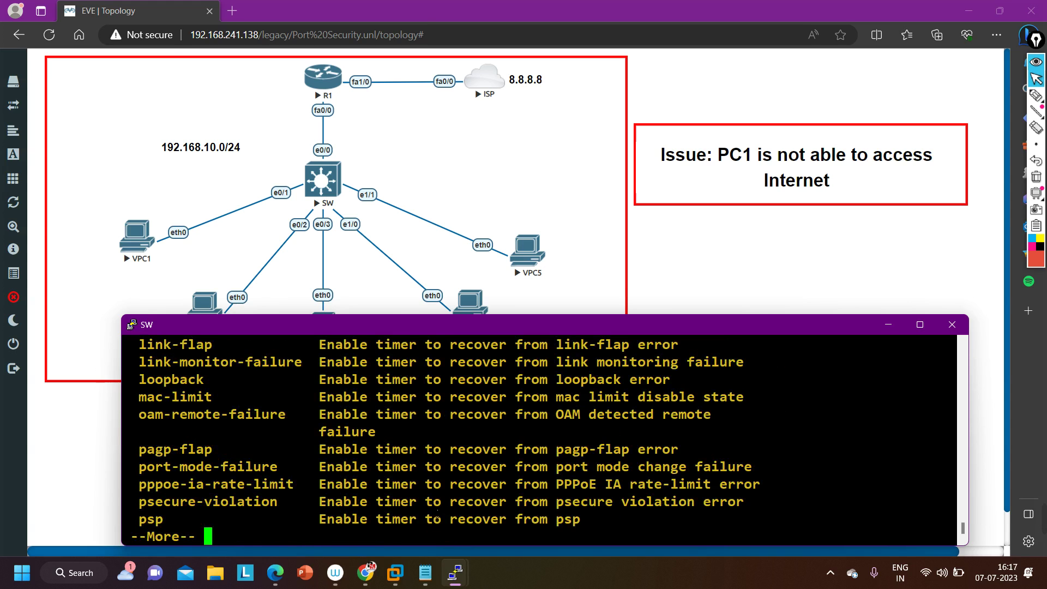
# Maximize the SW console, page through the full list of recovery causes and highlight psecure-violation.
pyautogui.click(920, 324)
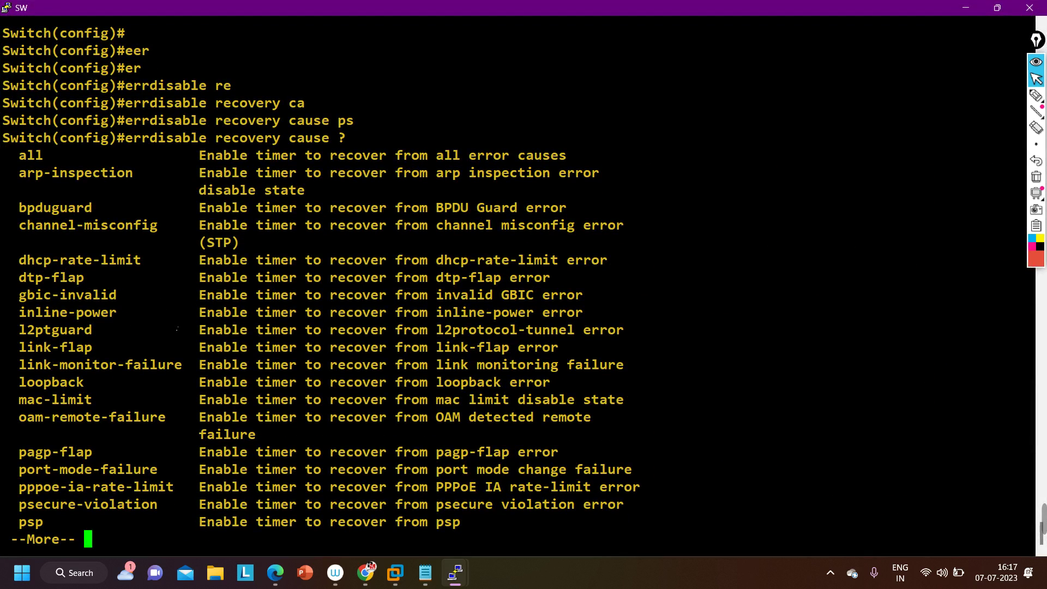
pyautogui.press('Return')
pyautogui.press('Return')
pyautogui.press('Return')
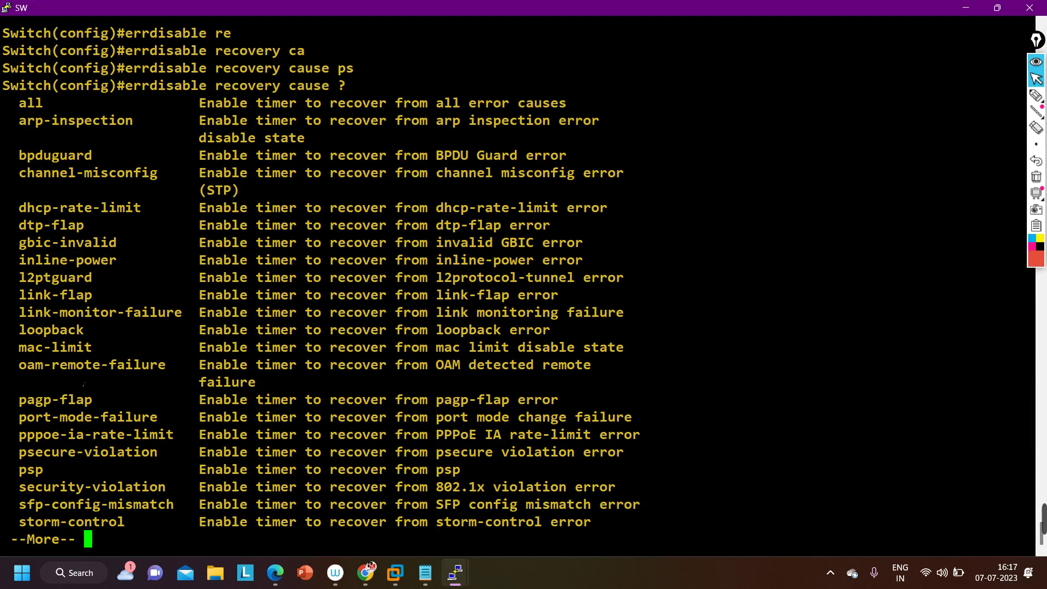
pyautogui.moveTo(19, 452); pyautogui.dragTo(142, 451)
pyautogui.press('Return')
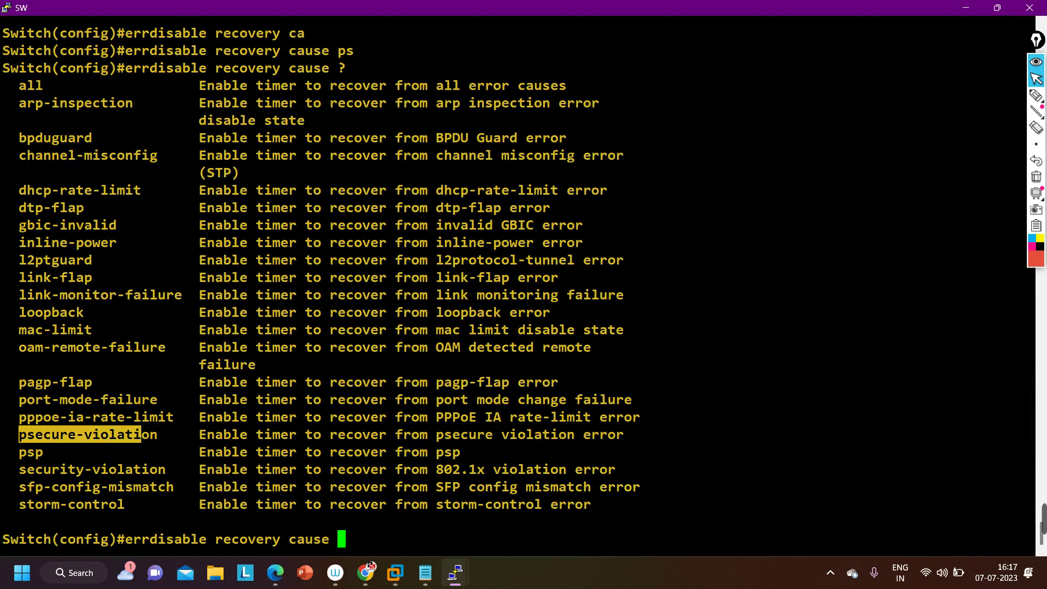
# Enable automatic recovery with errdisable recovery cause psecure-violation and exit configuration mode.
pyautogui.write('psec')
pyautogui.press('Tab')
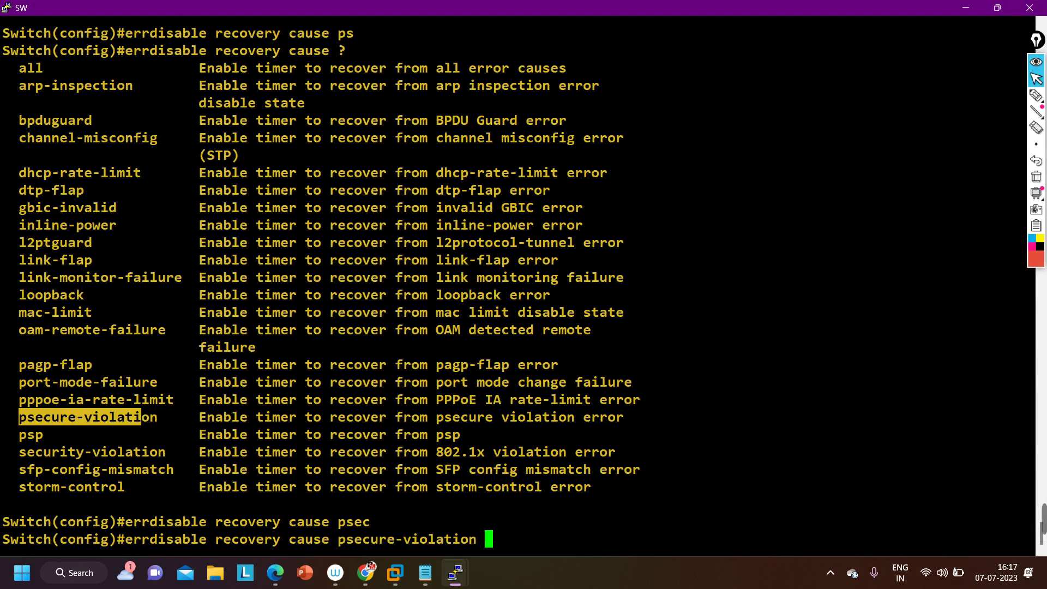
pyautogui.press('Return')
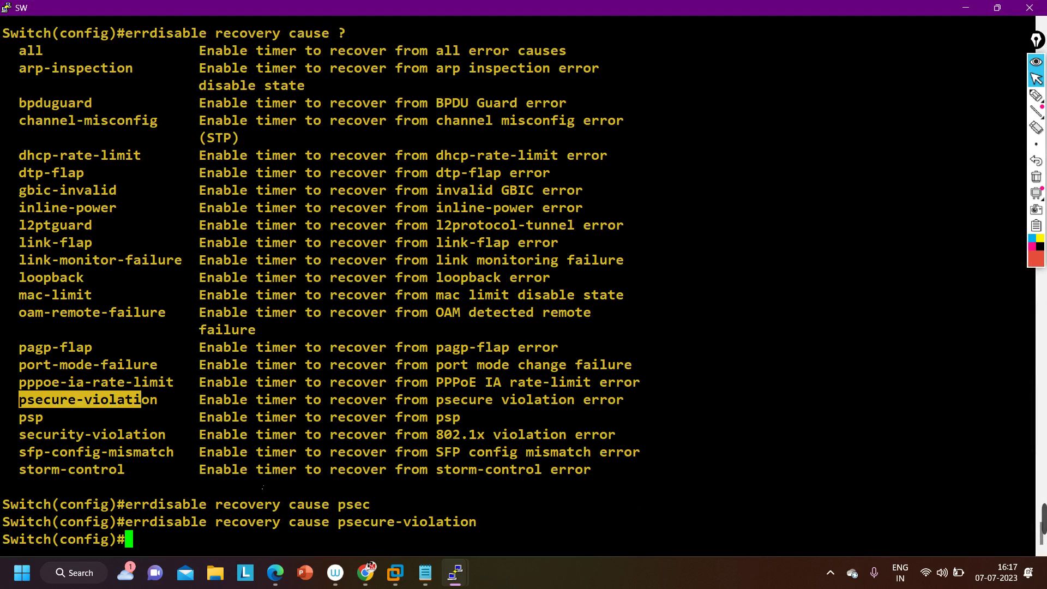
pyautogui.hotkey('ctrl', 'z')
pyautogui.press('Return')
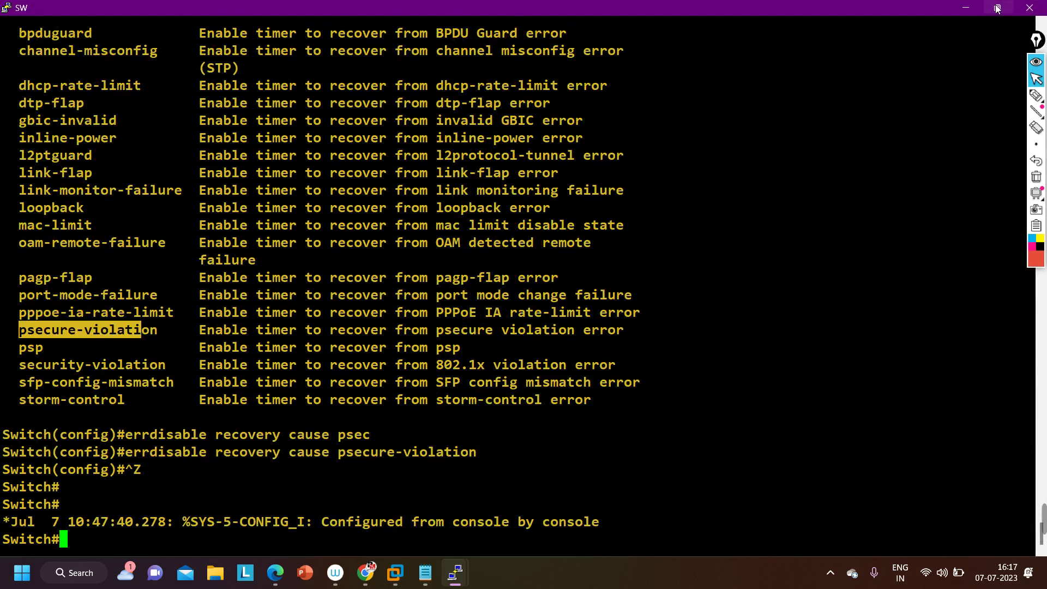
# Restore the SW console from full screen and move the old output away with a run of empty prompts.
pyautogui.press('super+Down')
pyautogui.press('Return')
pyautogui.press('Return')
pyautogui.press('Return')
pyautogui.press('Return')
pyautogui.press('Return')
pyautogui.press('Return')
pyautogui.press('Return')
pyautogui.press('Return')
pyautogui.press('Return')
pyautogui.press('Return')
pyautogui.press('Return')
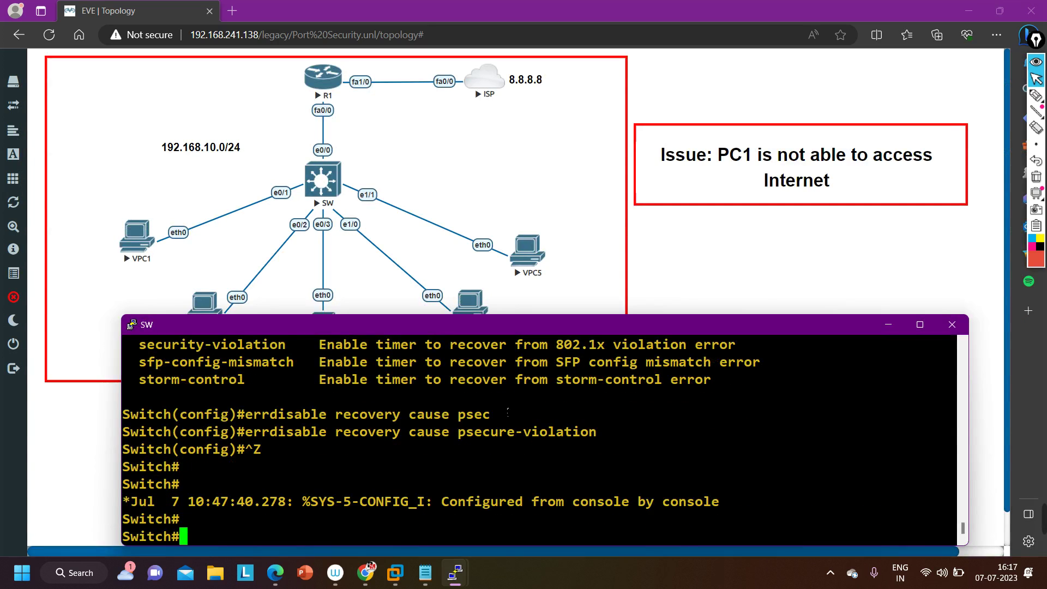
# Shorten the pasted show interfaces status err-disabled command to show interfaces status, run it and highlight the Et0/1 row.
pyautogui.rightClick(508, 411)
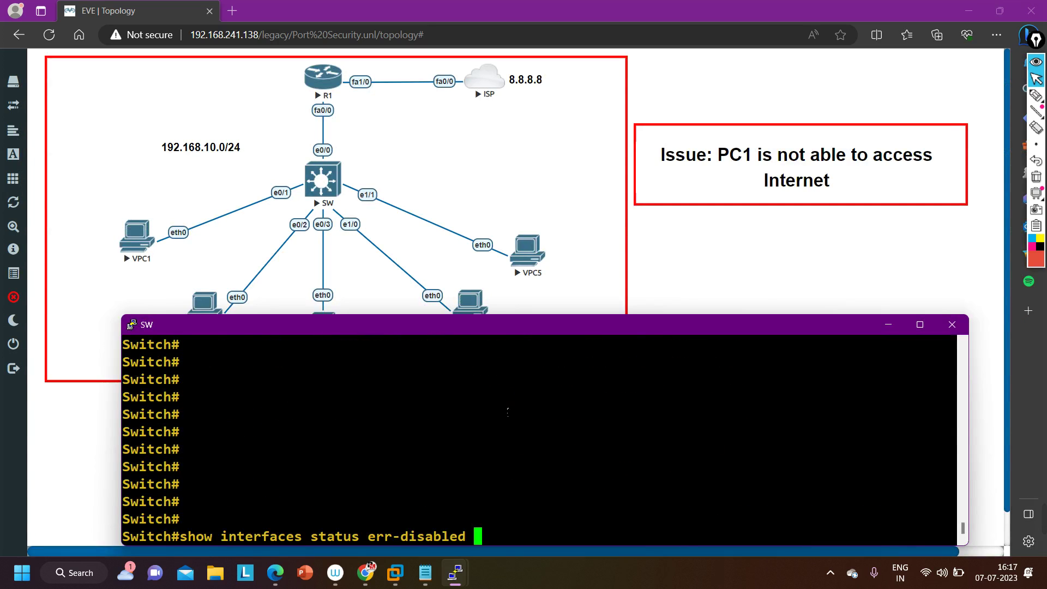
pyautogui.press('BackSpace')
pyautogui.press('BackSpace')
pyautogui.press('BackSpace')
pyautogui.press('BackSpace')
pyautogui.press('BackSpace')
pyautogui.press('BackSpace')
pyautogui.press('BackSpace')
pyautogui.press('BackSpace')
pyautogui.press('BackSpace')
pyautogui.press('BackSpace')
pyautogui.press('BackSpace')
pyautogui.press('BackSpace')
pyautogui.press('BackSpace')
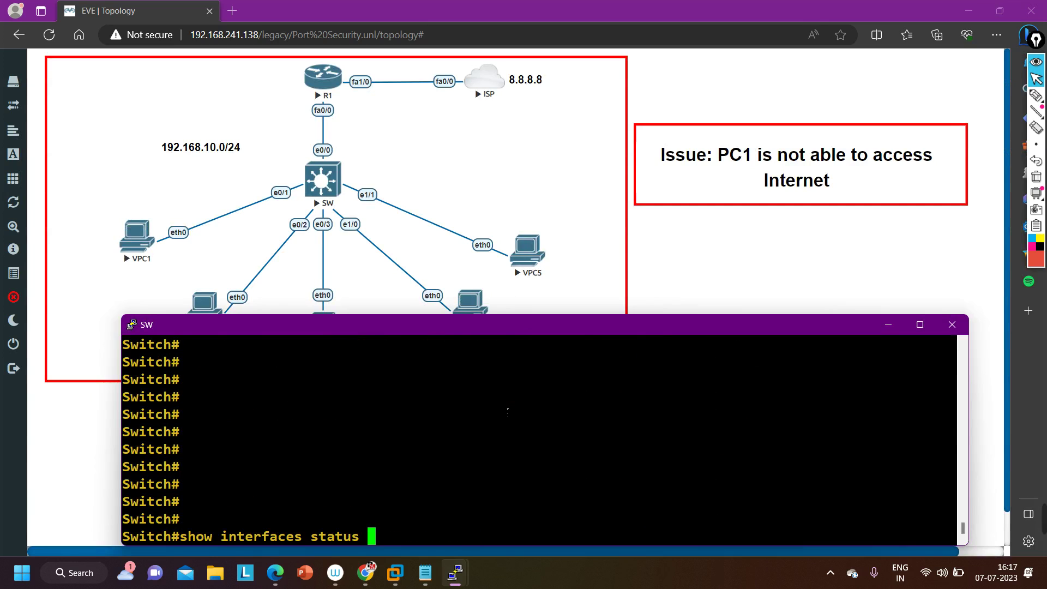
pyautogui.press('Return')
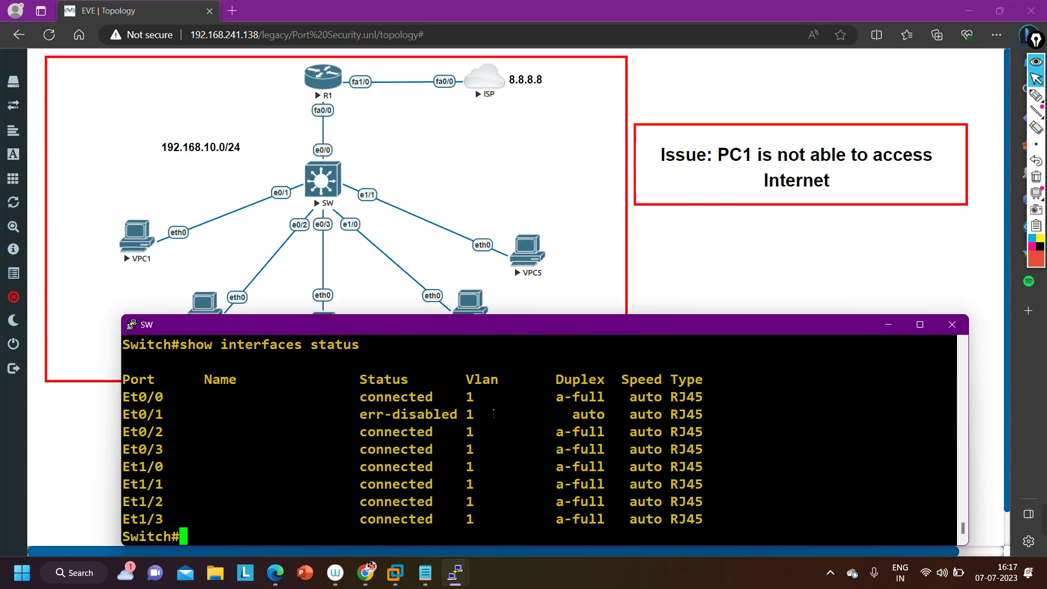
pyautogui.moveTo(149, 416); pyautogui.dragTo(710, 419)
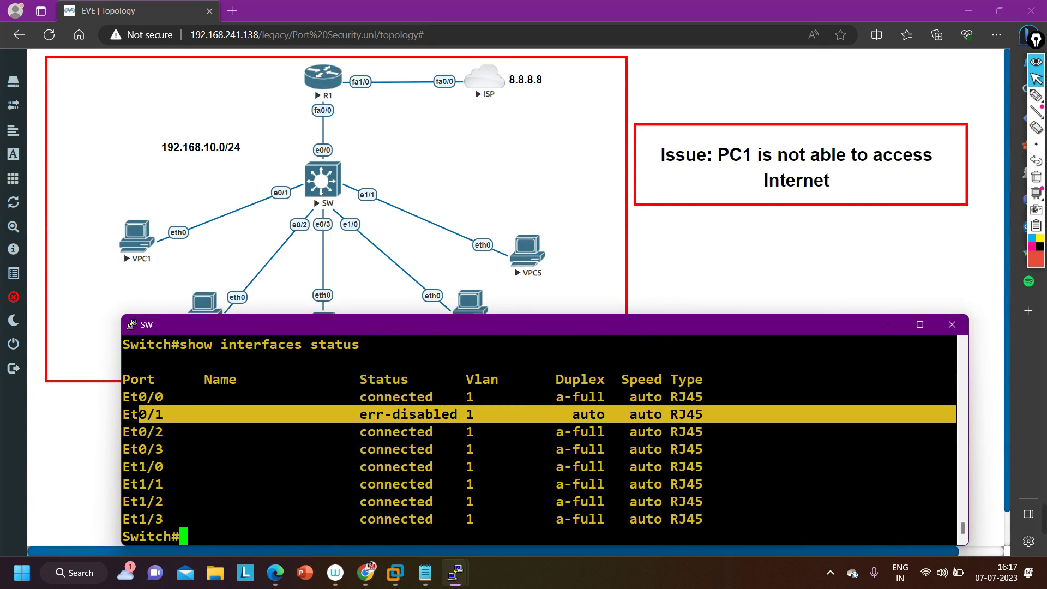
# Enter global configuration mode from the terminal and open interface e0/1 for configuration.
pyautogui.write('conf')
pyautogui.press('Tab')
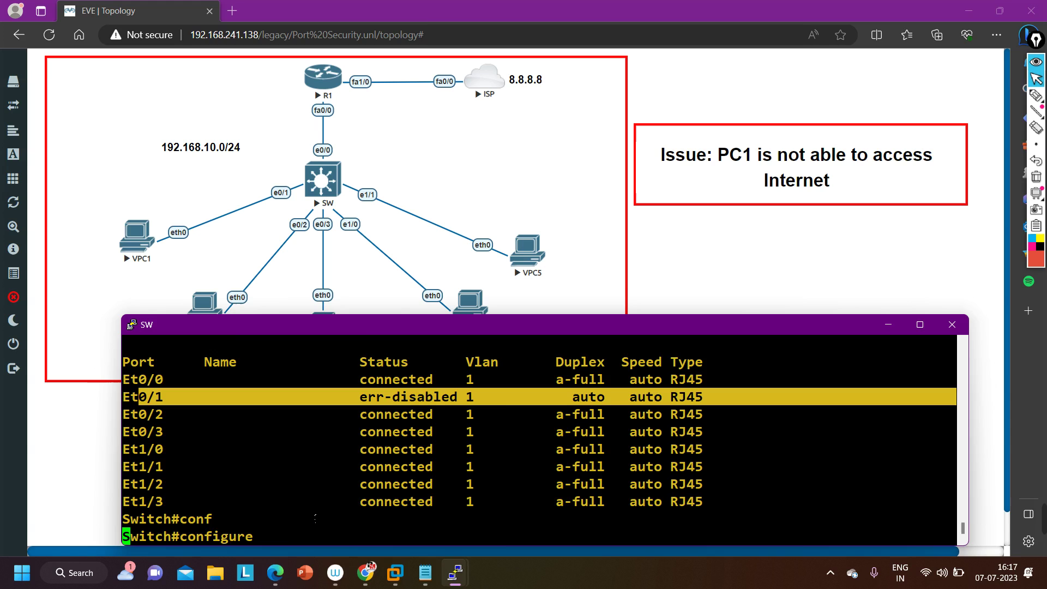
pyautogui.press('Return')
pyautogui.press('Return')
pyautogui.press('Return')
pyautogui.press('Return')
pyautogui.write('int ')
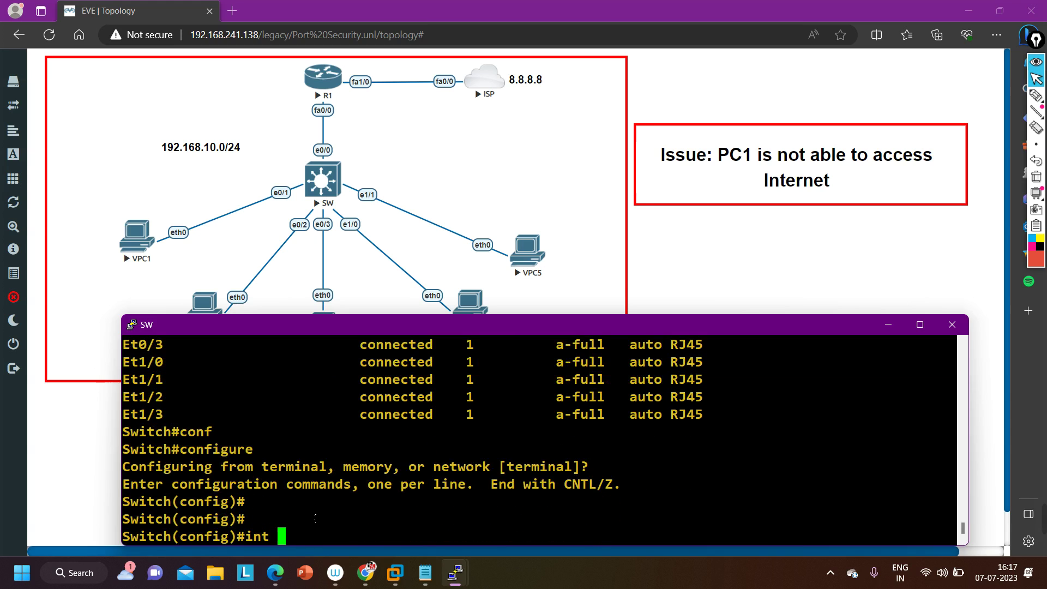
pyautogui.write('e0/1')
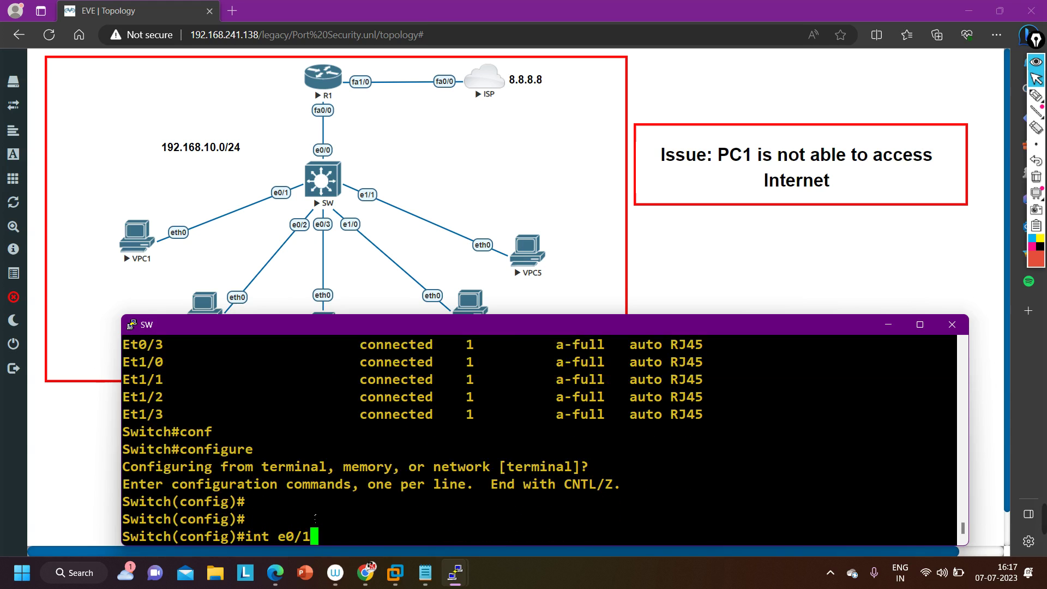
pyautogui.press('Return')
# Bounce interface e0/1 with shutdown followed by no shutdown, and leave configuration mode.
pyautogui.write('sh')
pyautogui.press('Tab')
pyautogui.press('Return')
pyautogui.write('no')
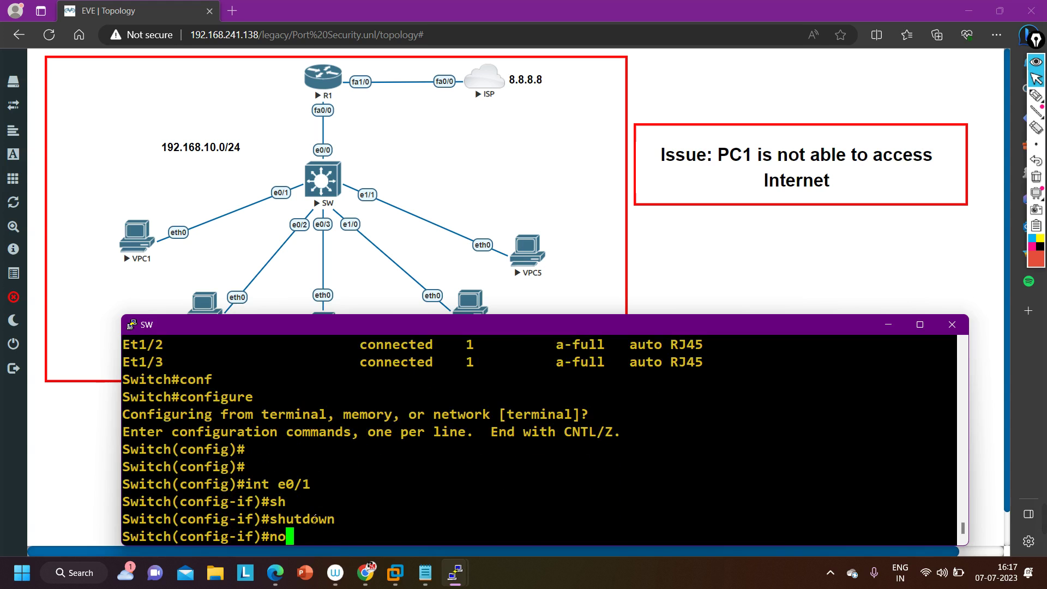
pyautogui.write(' sh')
pyautogui.press('Tab')
pyautogui.press('Return')
pyautogui.hotkey('ctrl', 'z')
pyautogui.press('Return')
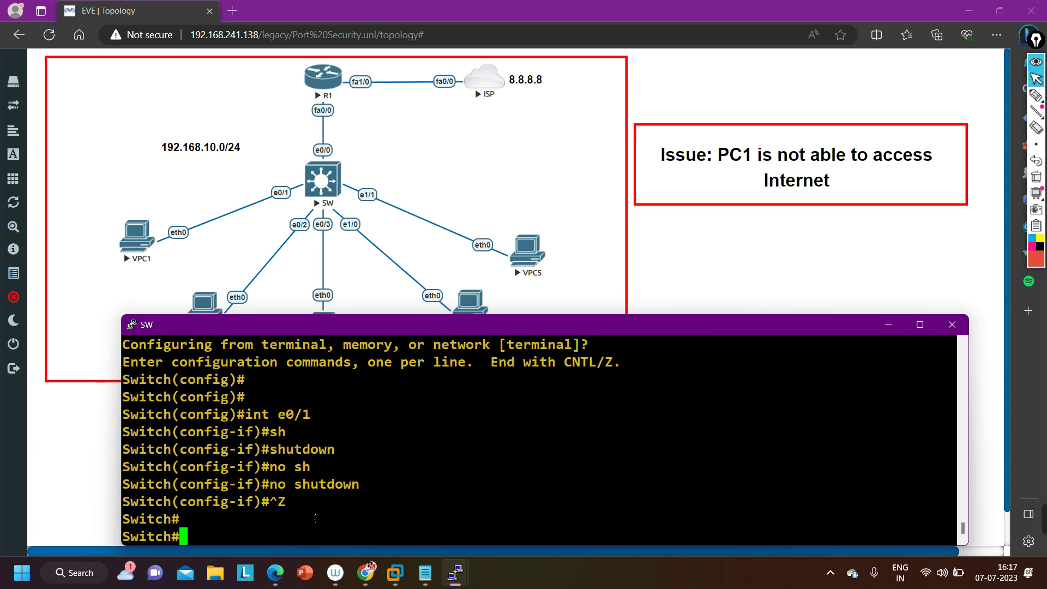
# Clear space with empty prompts and run show interfaces status again to check the bounced port.
pyautogui.press('Return')
pyautogui.press('Return')
pyautogui.press('Return')
pyautogui.press('Return')
pyautogui.press('Return')
pyautogui.press('Return')
pyautogui.press('Return')
pyautogui.press('Up')
pyautogui.press('Up')
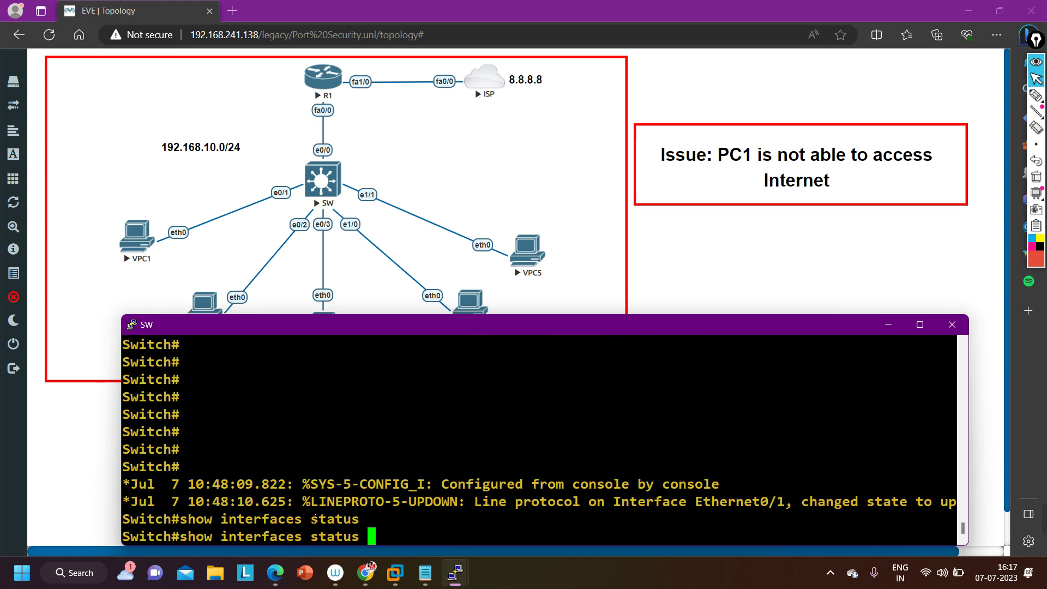
pyautogui.press('Return')
pyautogui.press('Return')
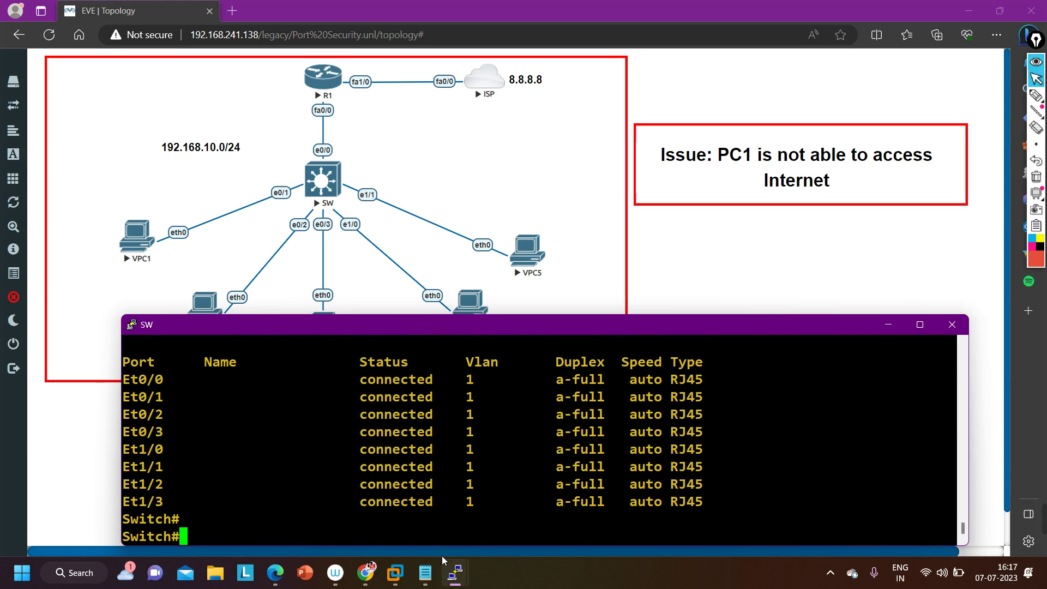
# Switch to the VPC1 console, ping the gateway 192.168.10.100 and minimize the console.
pyautogui.moveTo(456, 585)
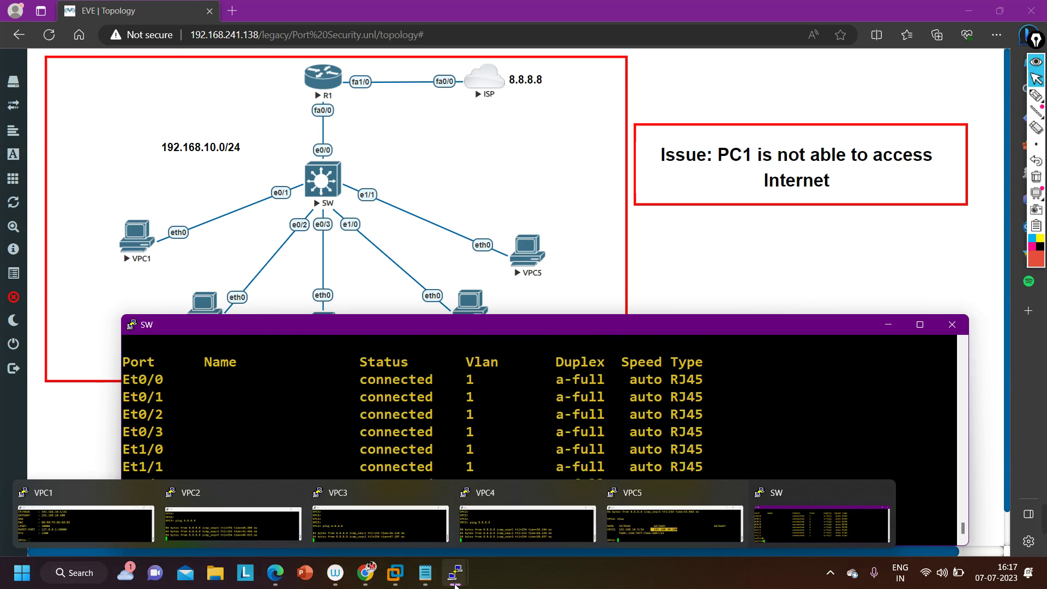
pyautogui.click(84, 512)
pyautogui.press('Up')
pyautogui.press('Up')
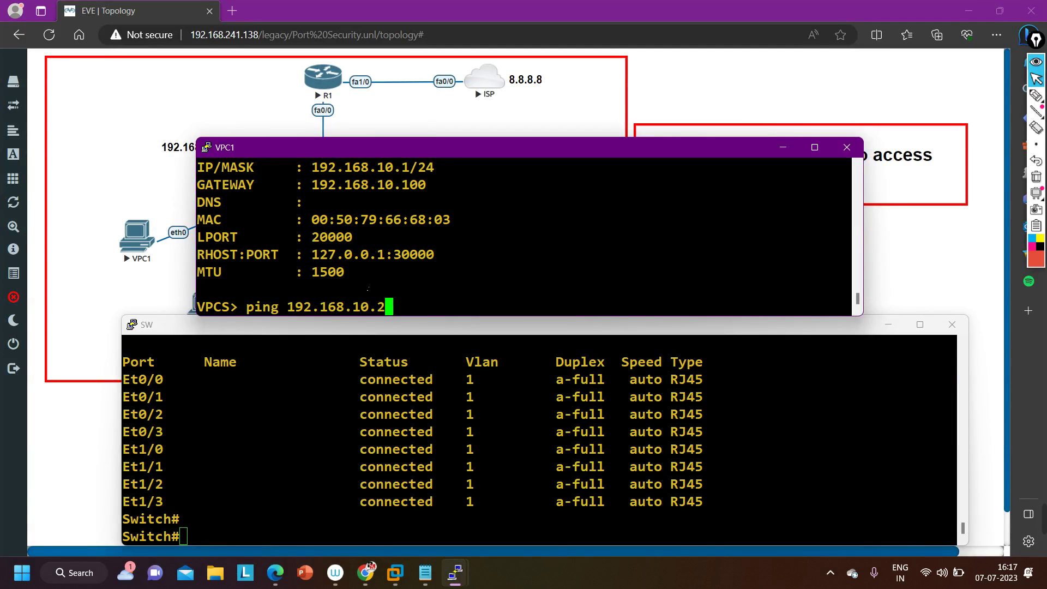
pyautogui.press('BackSpace')
pyautogui.write('100')
pyautogui.press('Return')
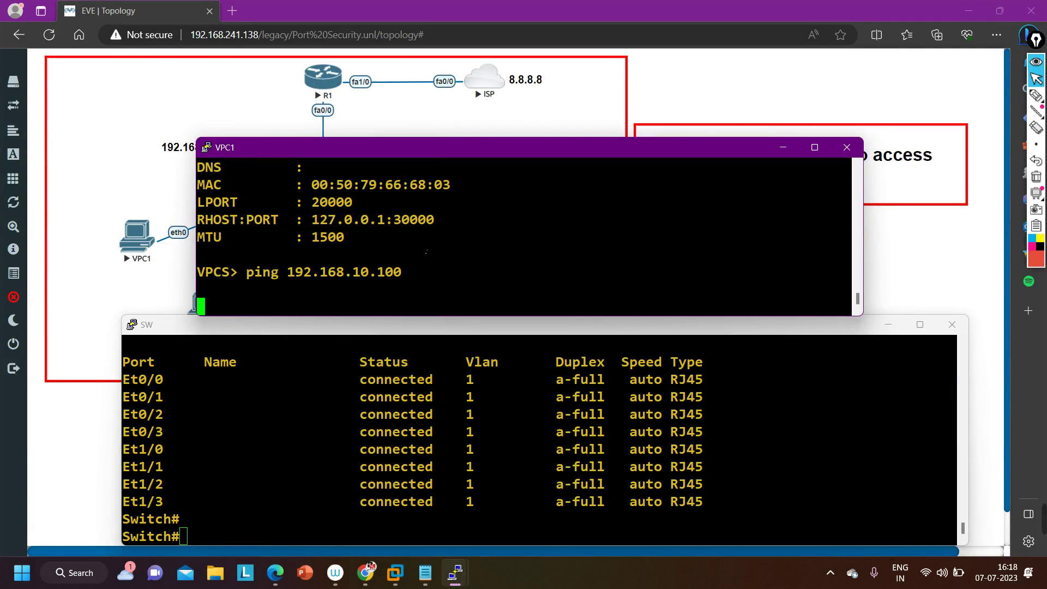
pyautogui.click(784, 147)
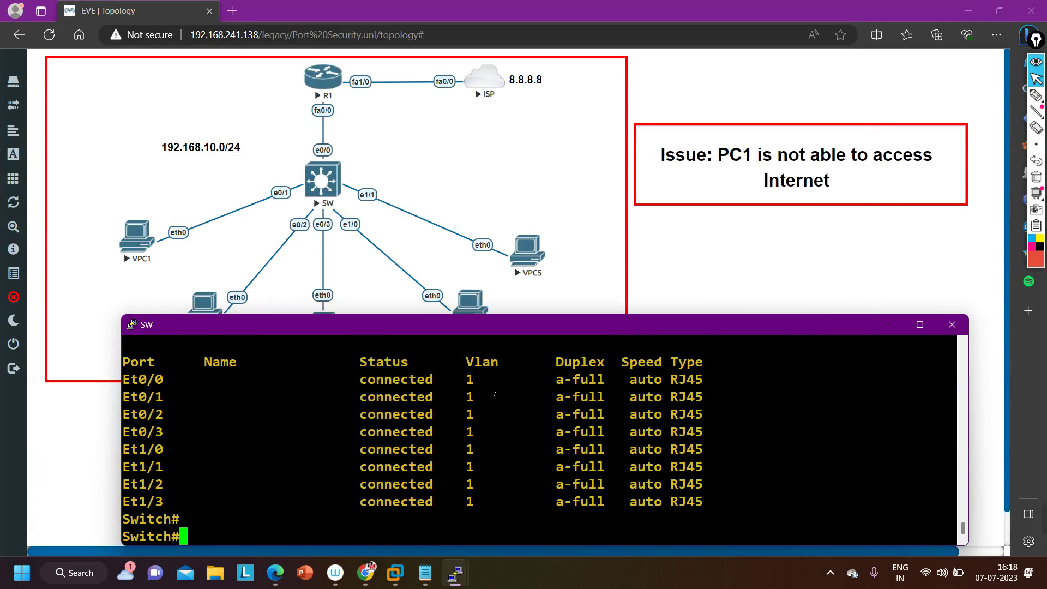
# Return to the VPC1 console, ping 8.8.8.8 to test internet access and minimize the console.
pyautogui.scroll(1, 426, 463)
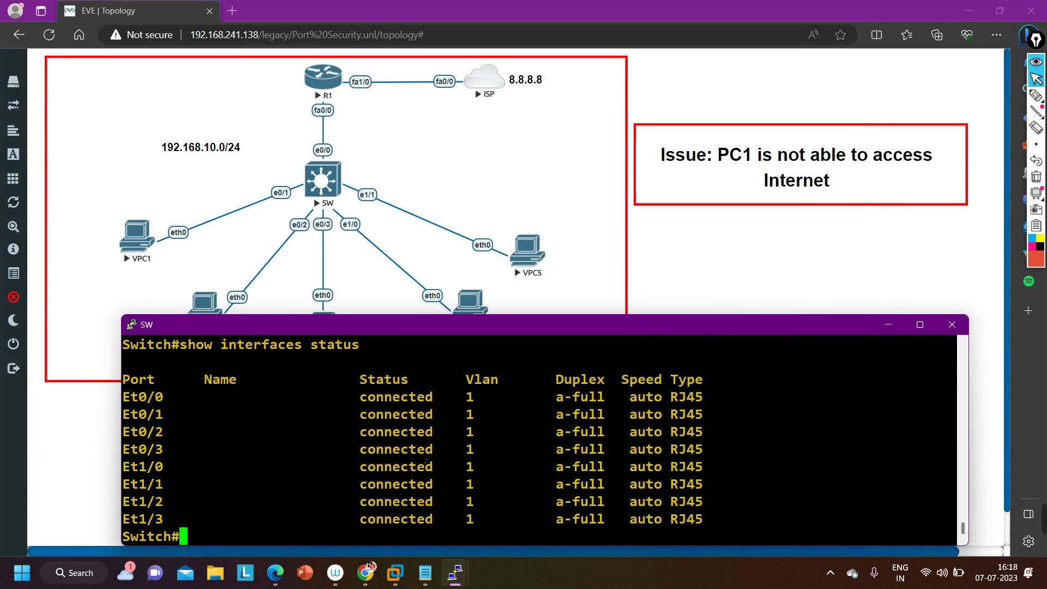
pyautogui.press('Up')
pyautogui.press('Down')
pyautogui.moveTo(455, 572)
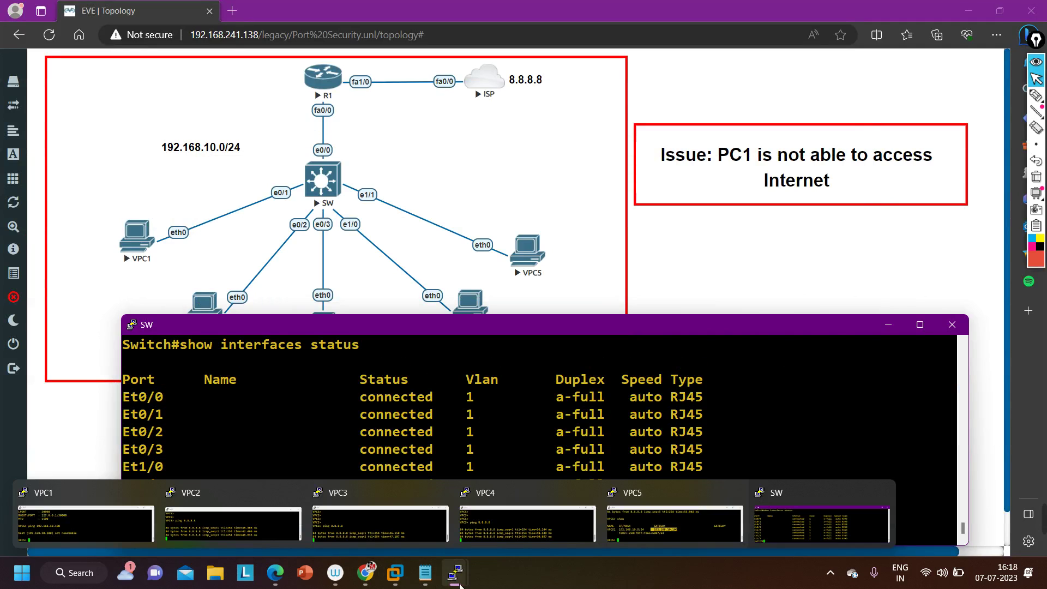
pyautogui.click(117, 522)
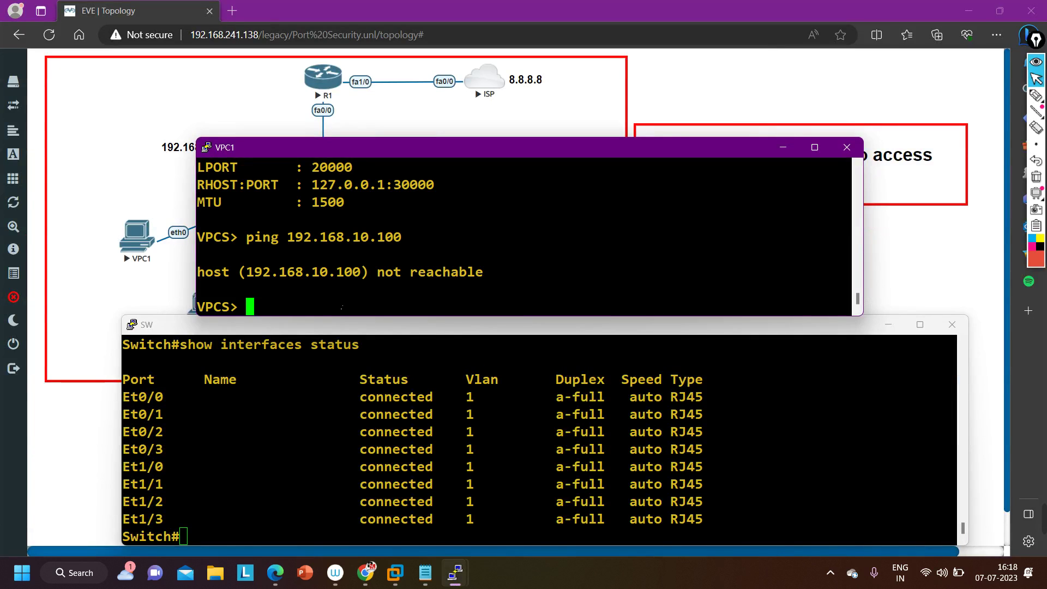
pyautogui.write('ping 8.8.8.8')
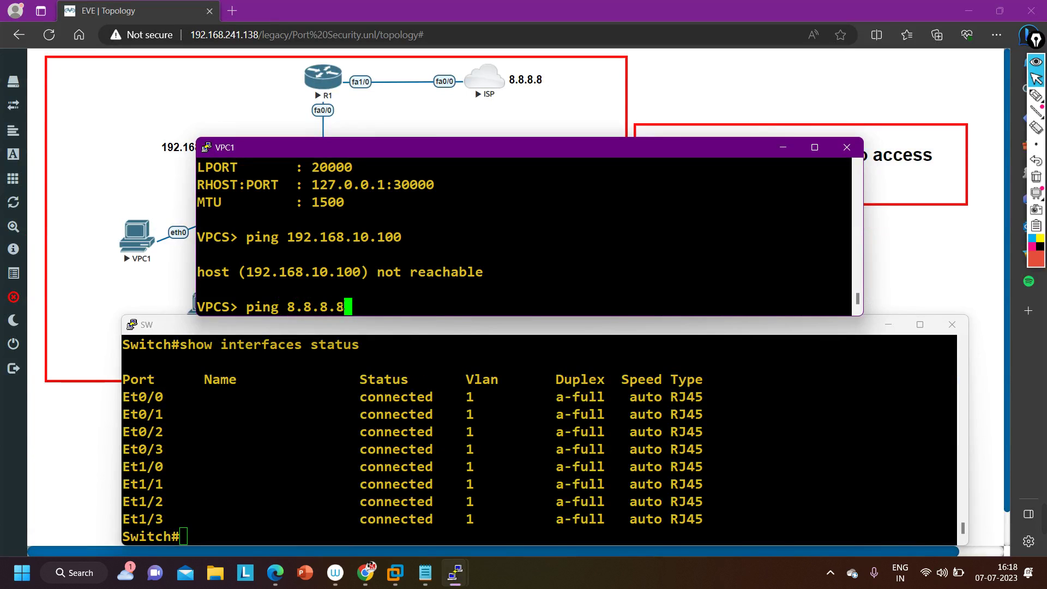
pyautogui.press('Return')
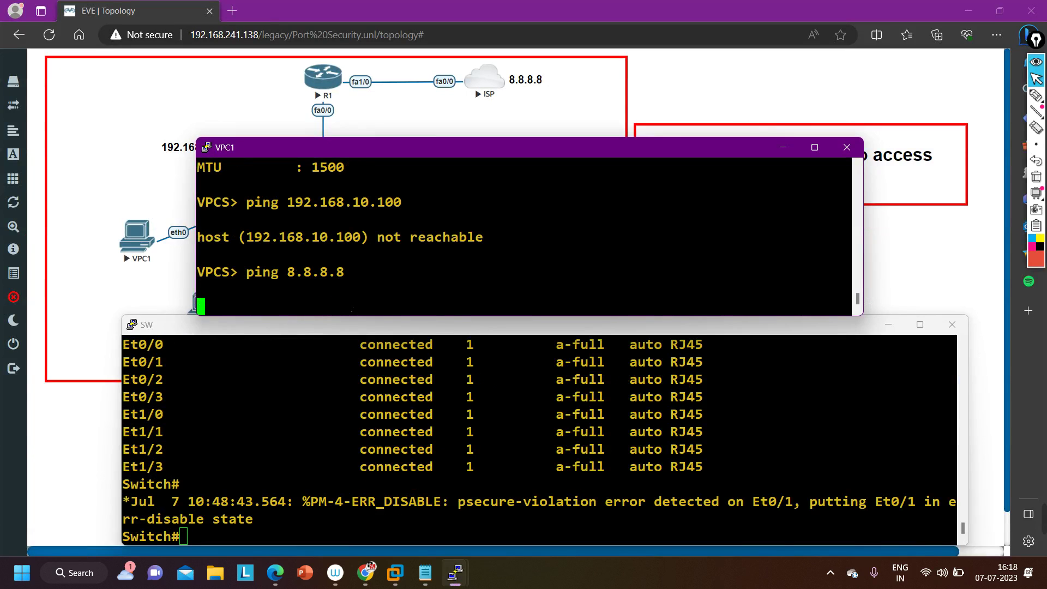
pyautogui.click(782, 147)
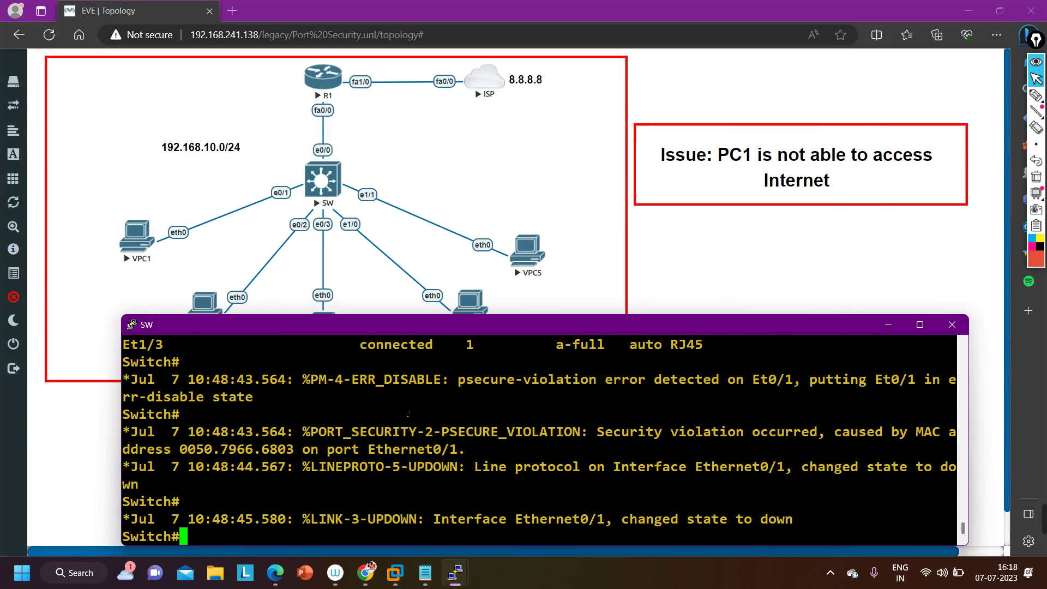
# Rerun show interfaces status on the switch and highlight the Et0/1 row.
pyautogui.press('Up')
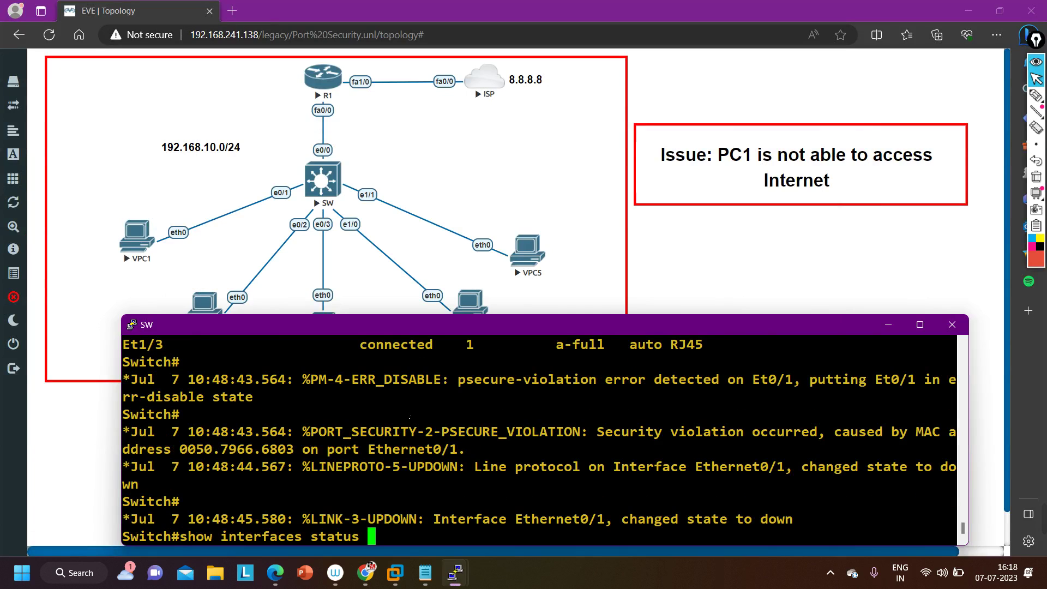
pyautogui.press('Return')
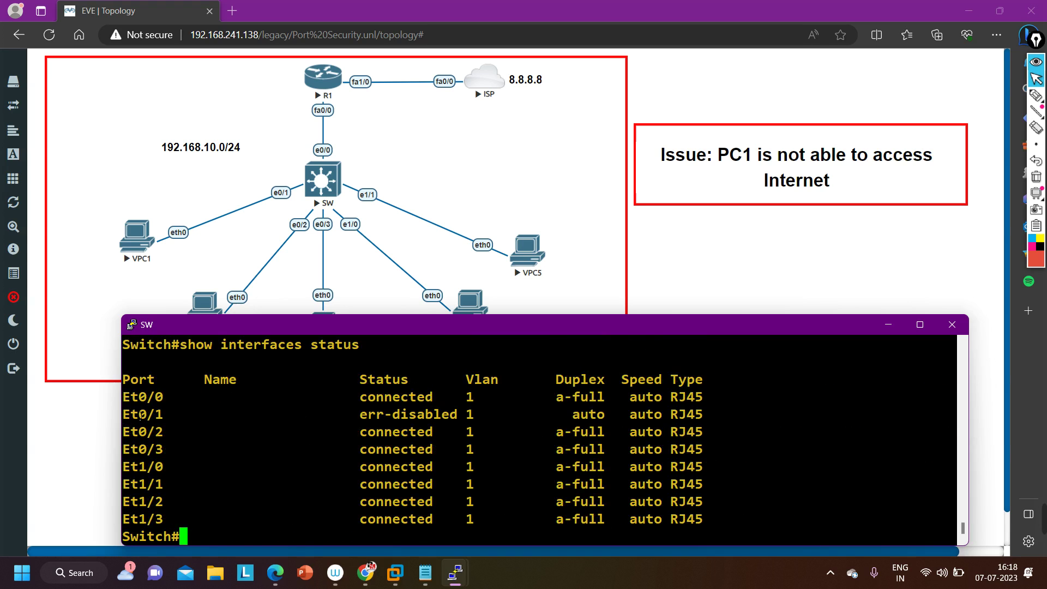
pyautogui.moveTo(131, 415); pyautogui.dragTo(732, 421)
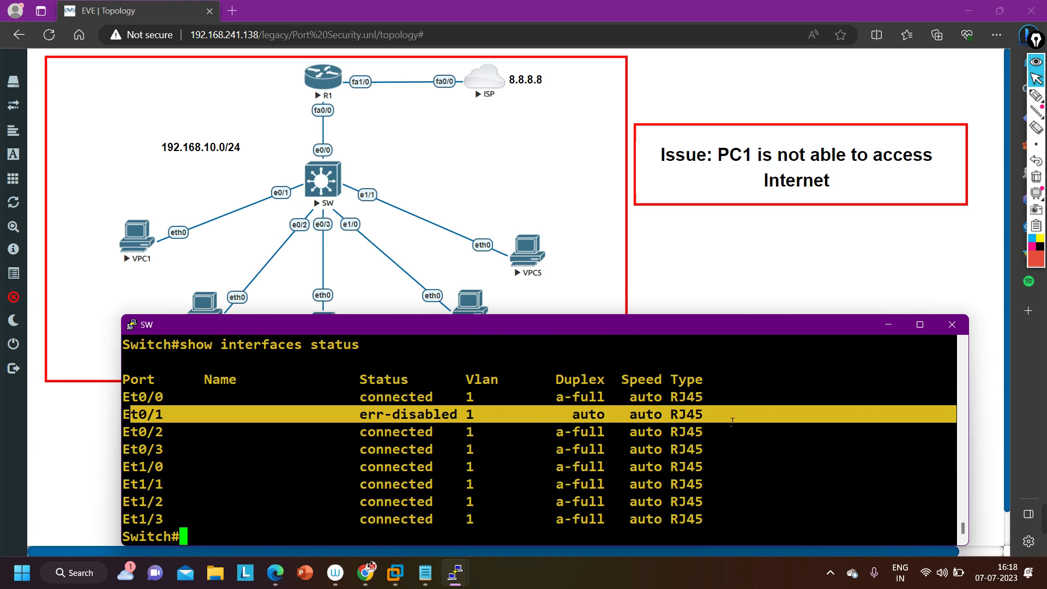
# Review the port-security violation log entry, highlighting the violation text, the offending MAC address and the affected port.
pyautogui.scroll(4, 617, 422)
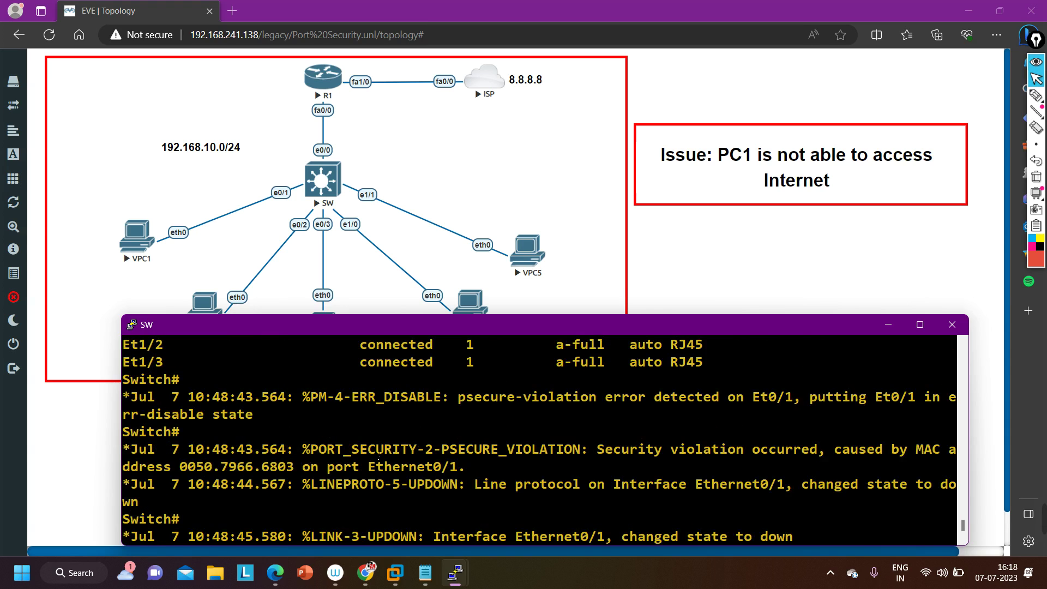
pyautogui.moveTo(310, 450); pyautogui.dragTo(450, 450)
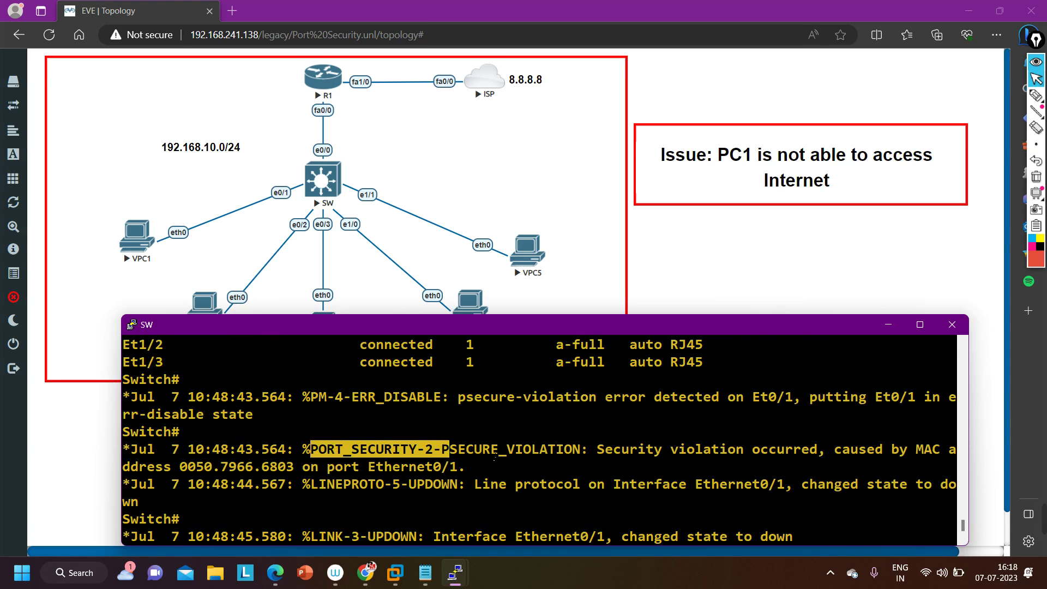
pyautogui.moveTo(632, 450); pyautogui.dragTo(785, 450)
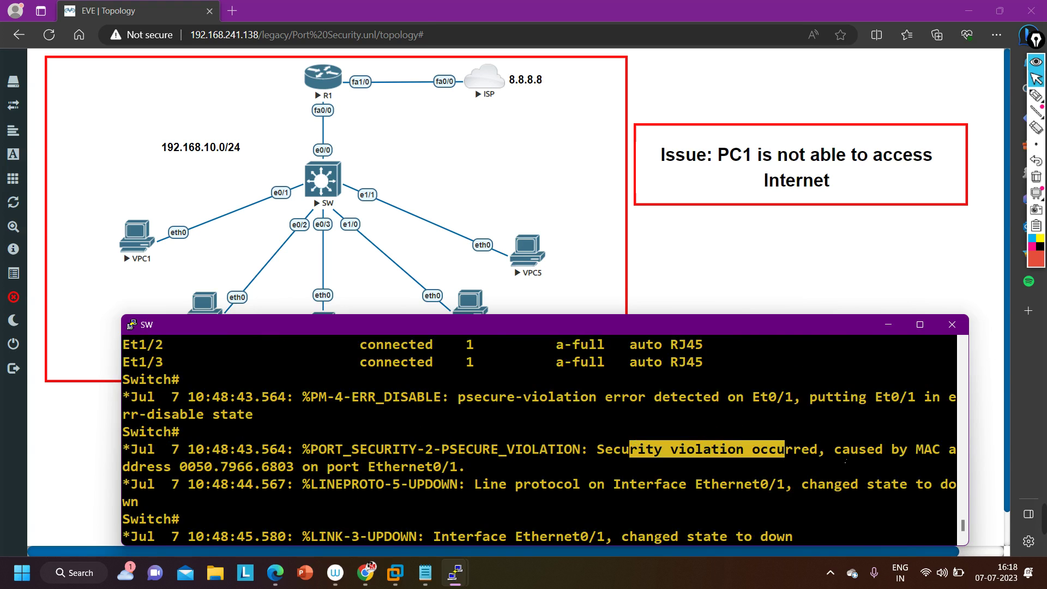
pyautogui.moveTo(859, 450); pyautogui.dragTo(295, 467)
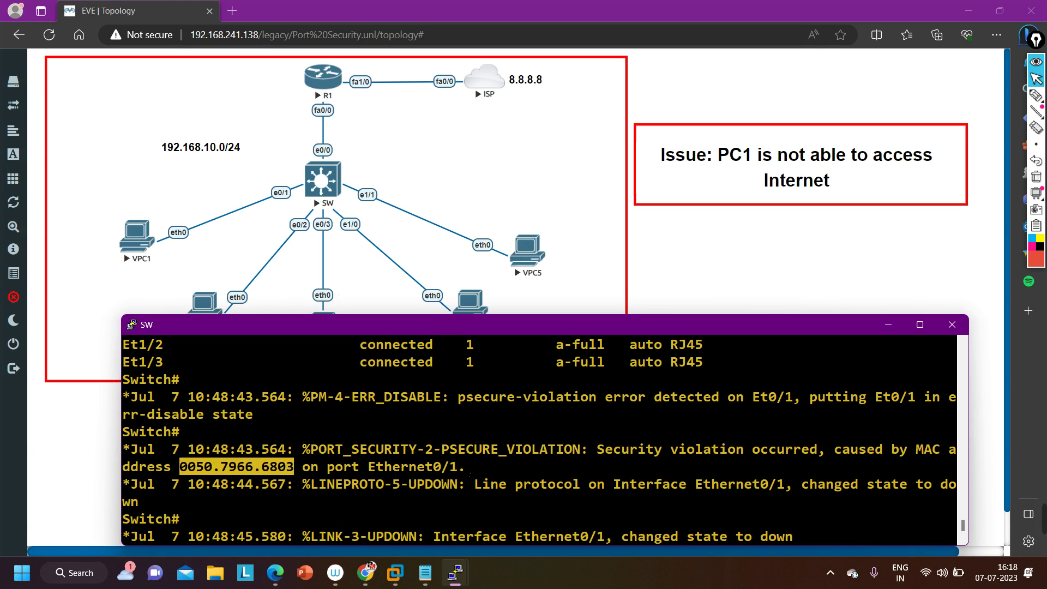
pyautogui.moveTo(368, 467); pyautogui.dragTo(468, 467)
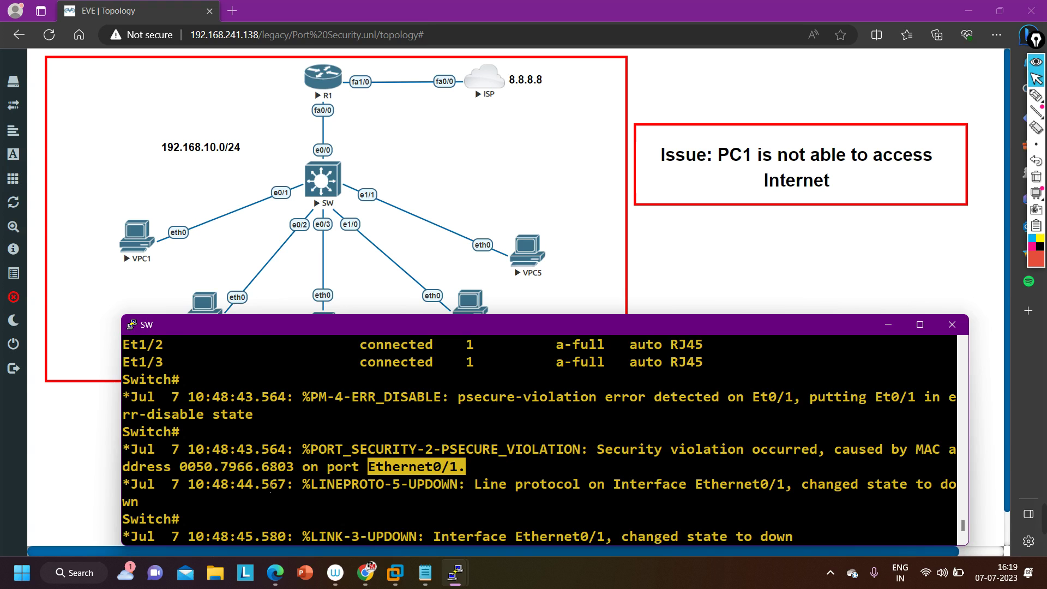
# Repeat the interface status command on the switch and add a run of empty prompts below its output.
pyautogui.press('Up')
pyautogui.press('Return')
pyautogui.press('Return')
pyautogui.press('Return')
pyautogui.press('Return')
pyautogui.press('Return')
pyautogui.press('Return')
pyautogui.press('Return')
pyautogui.press('Return')
# Run show port-security address and highlight the secure MAC address configured for Et0/1.
pyautogui.write('s')
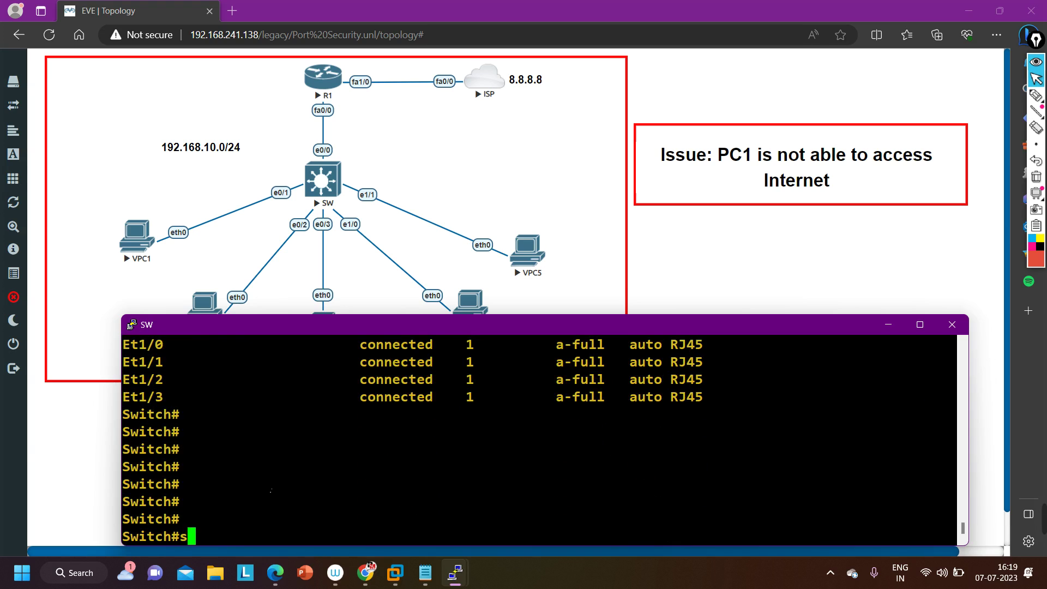
pyautogui.write('h')
pyautogui.press('Tab')
pyautogui.write('po')
pyautogui.press('Tab')
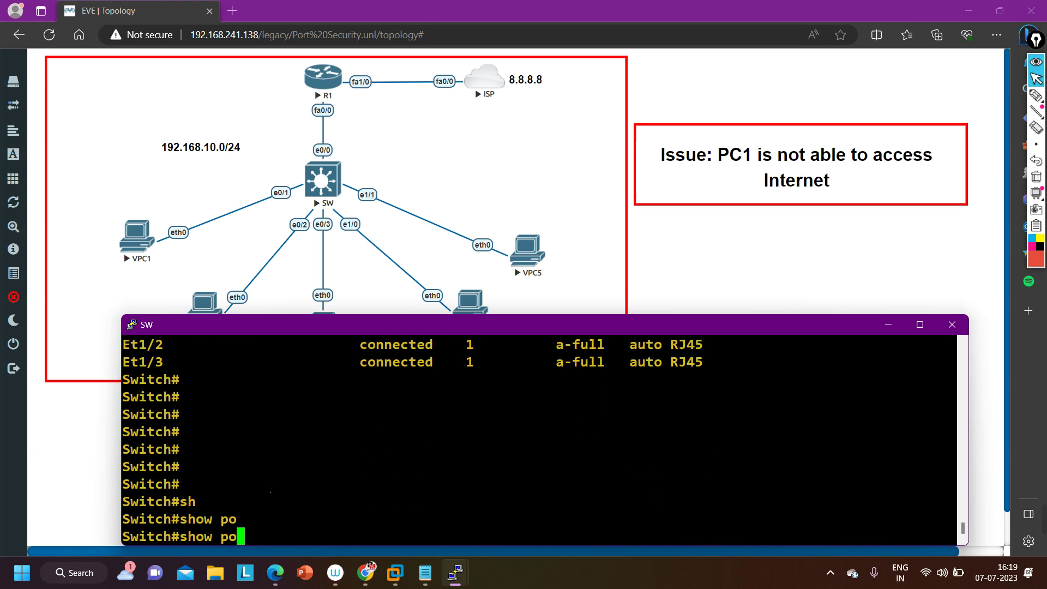
pyautogui.write('r')
pyautogui.press('Tab')
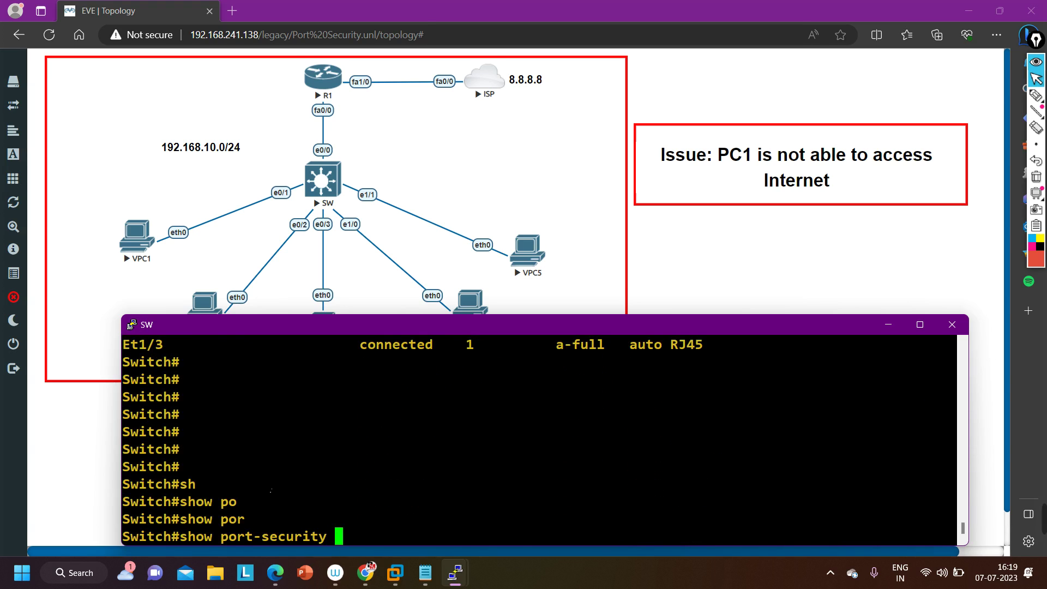
pyautogui.write('ad')
pyautogui.press('Tab')
pyautogui.press('Return')
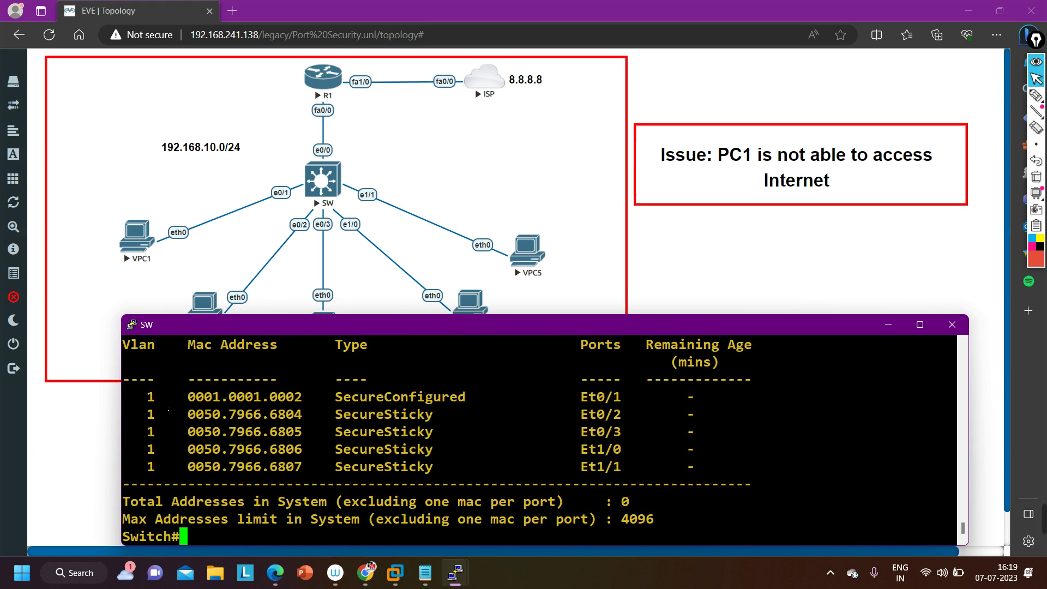
pyautogui.moveTo(172, 397); pyautogui.dragTo(309, 397)
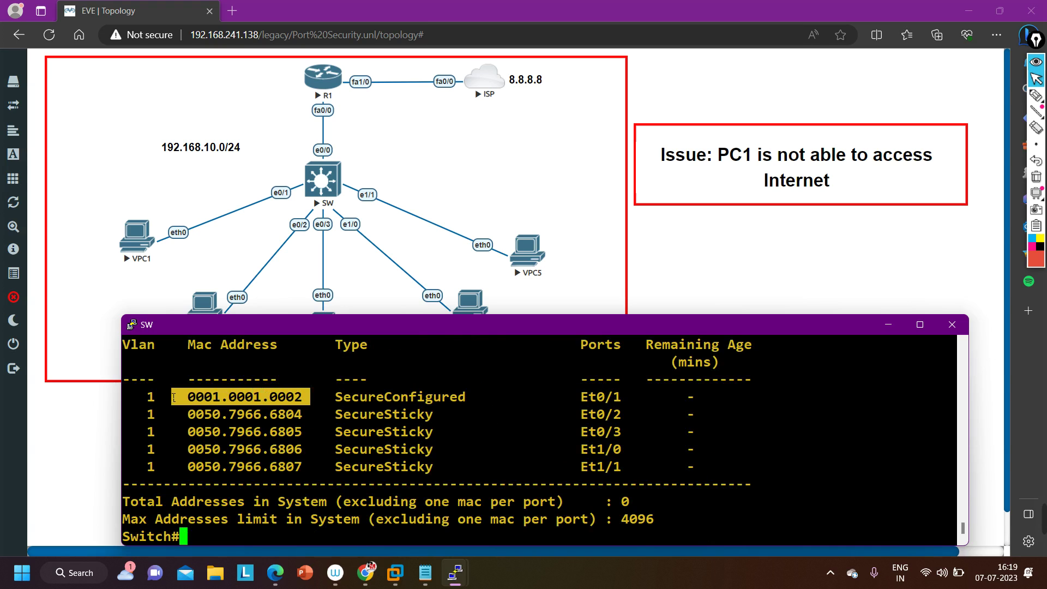
# Highlight the secure MAC address and the port name in the Et0/1 row of the secure address table.
pyautogui.moveTo(173, 396); pyautogui.dragTo(295, 397)
pyautogui.moveTo(564, 397); pyautogui.dragTo(628, 398)
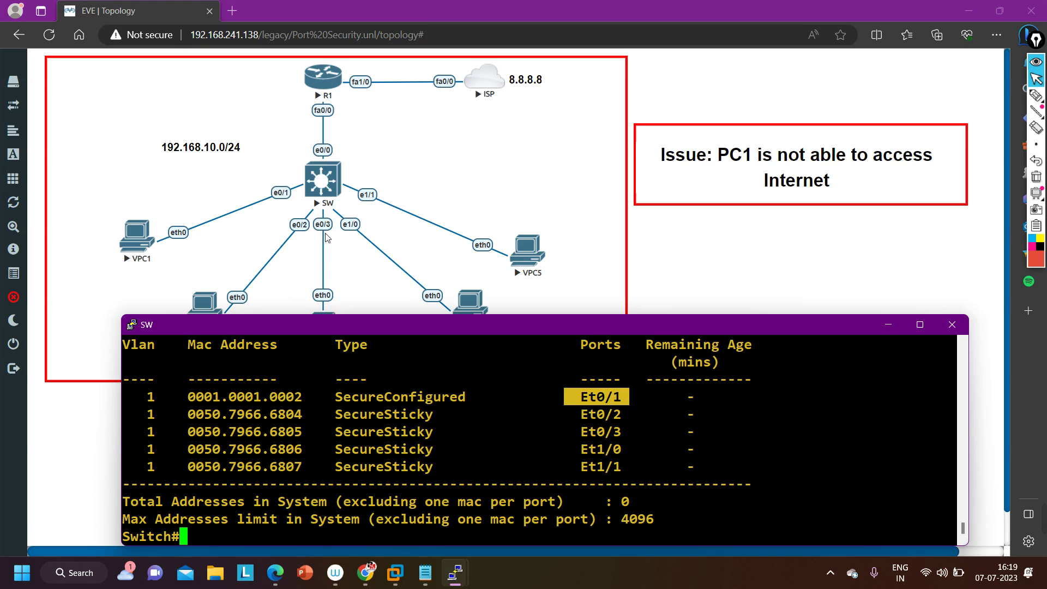
pyautogui.moveTo(181, 397); pyautogui.dragTo(311, 398)
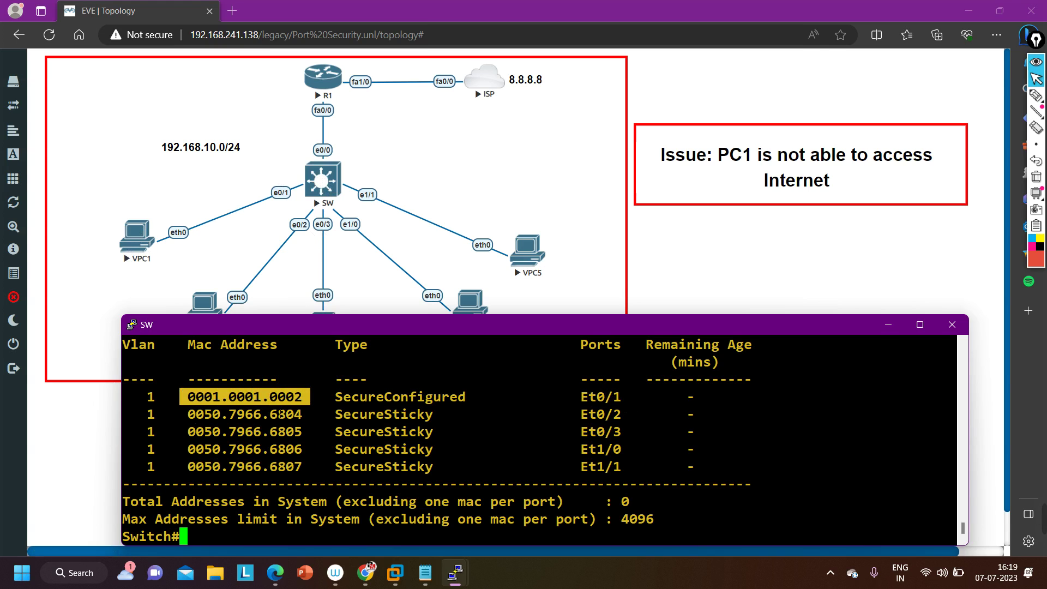
# Run show mac address-table on the switch and highlight all the listed MAC entries.
pyautogui.write('sh')
pyautogui.press('Tab')
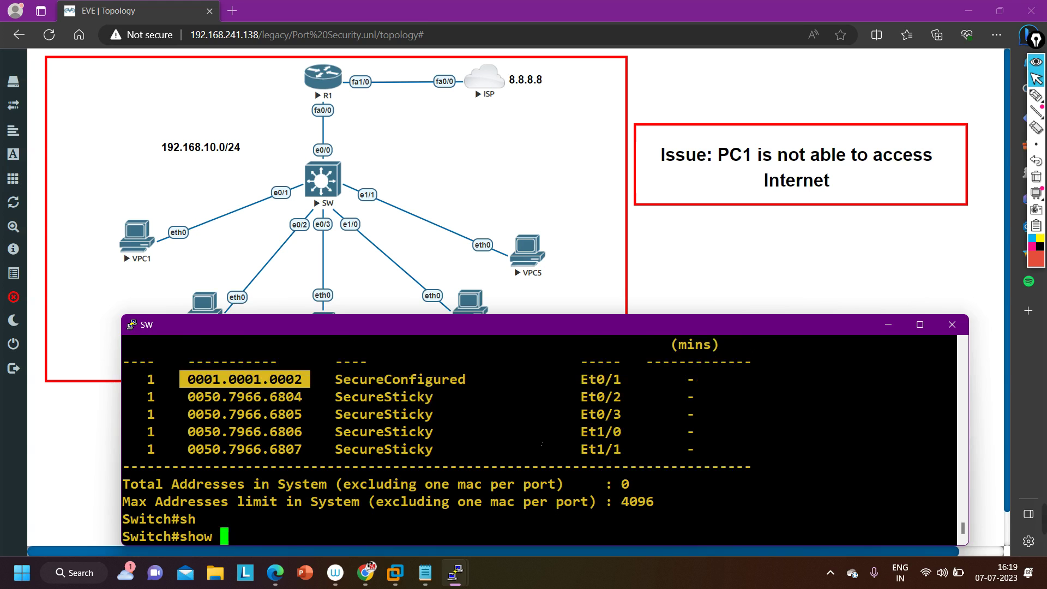
pyautogui.write('mac')
pyautogui.press('Tab')
pyautogui.write('add')
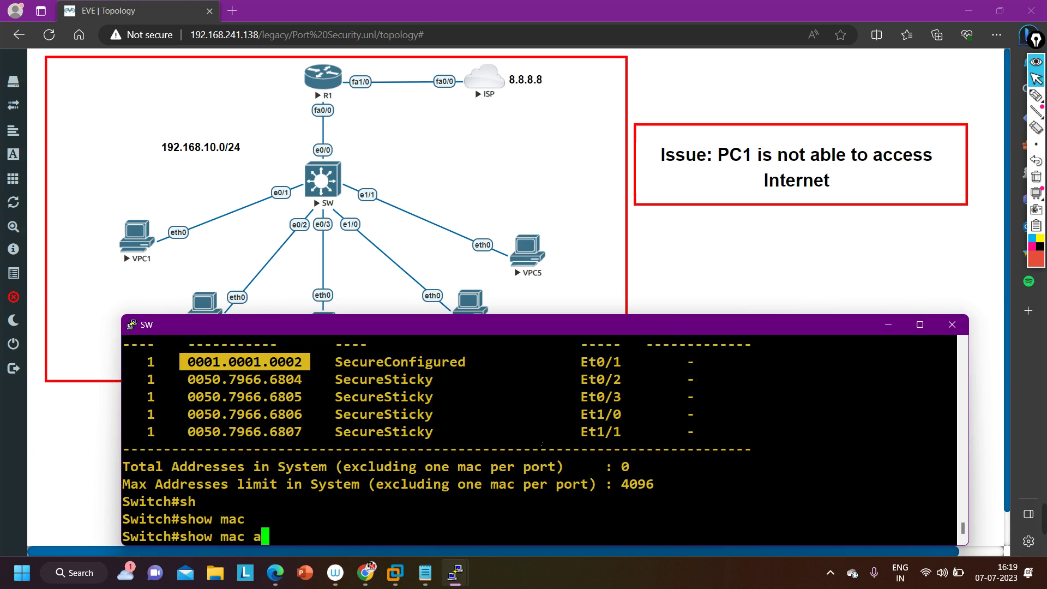
pyautogui.press('Tab')
pyautogui.press('Return')
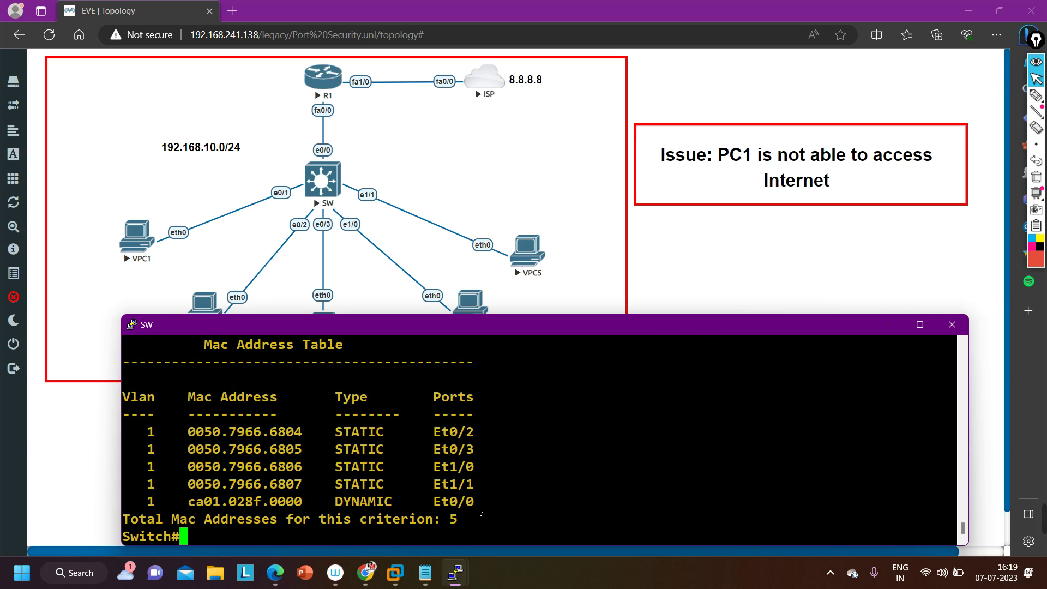
pyautogui.moveTo(480, 507); pyautogui.dragTo(123, 433)
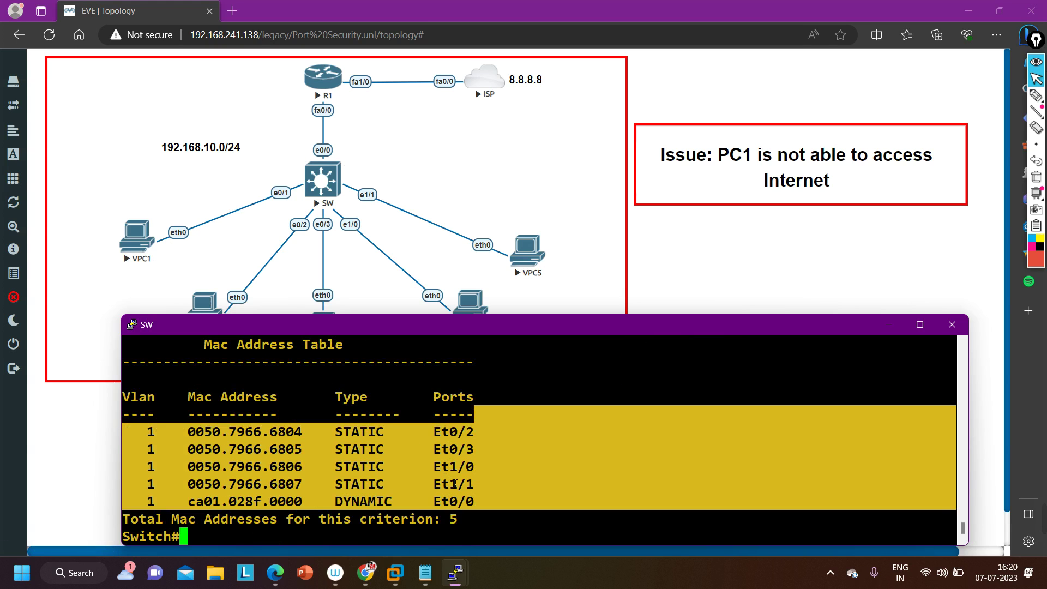
# Add a run of empty prompts in the switch console to move the MAC address table out of view.
pyautogui.press('Return')
pyautogui.press('Return')
pyautogui.press('Return')
pyautogui.press('Return')
pyautogui.press('Return')
pyautogui.press('Return')
pyautogui.press('Return')
pyautogui.press('Return')
pyautogui.press('Return')
pyautogui.press('Return')
pyautogui.press('Return')
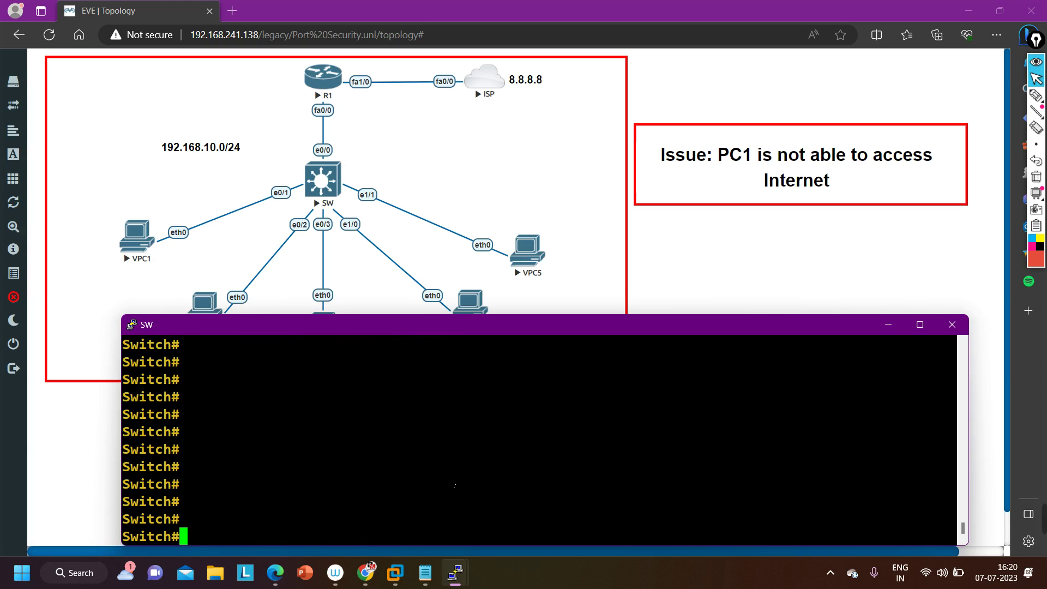
# Run show port-security interface e0/1 and highlight the Maximum MAC Addresses line in its output.
pyautogui.write('sh')
pyautogui.press('Tab')
pyautogui.write('po')
pyautogui.press('Tab')
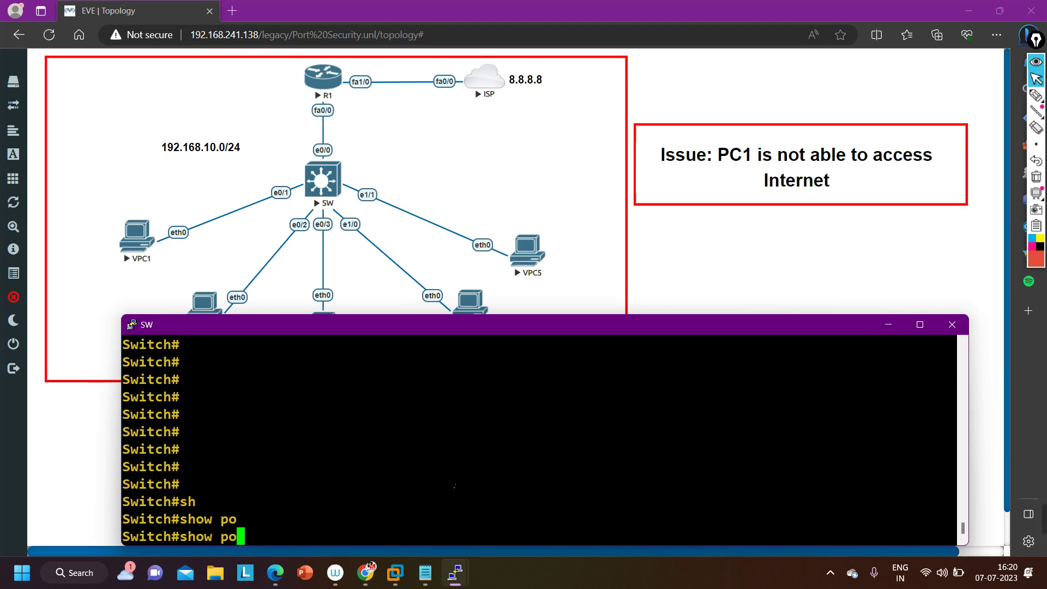
pyautogui.write('r')
pyautogui.press('Tab')
pyautogui.write('t')
pyautogui.press('Tab')
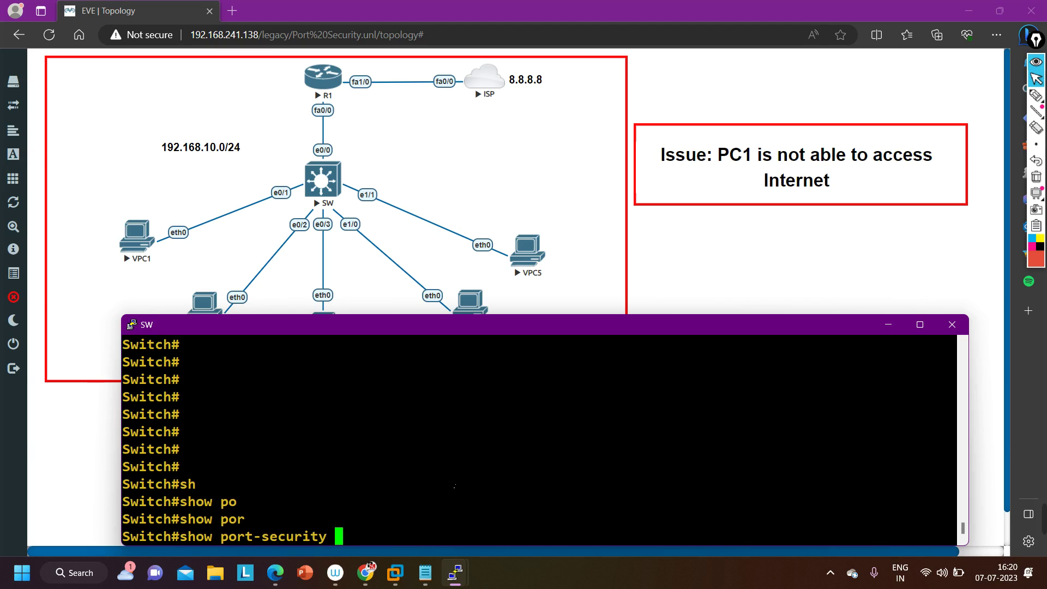
pyautogui.write('int')
pyautogui.press('Tab')
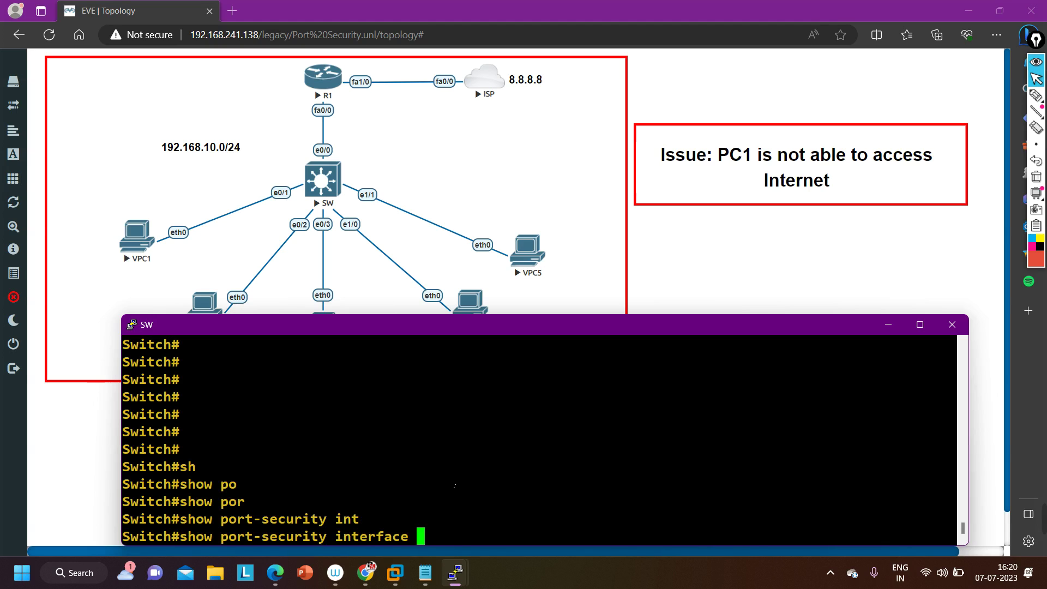
pyautogui.write('e0/1')
pyautogui.press('Return')
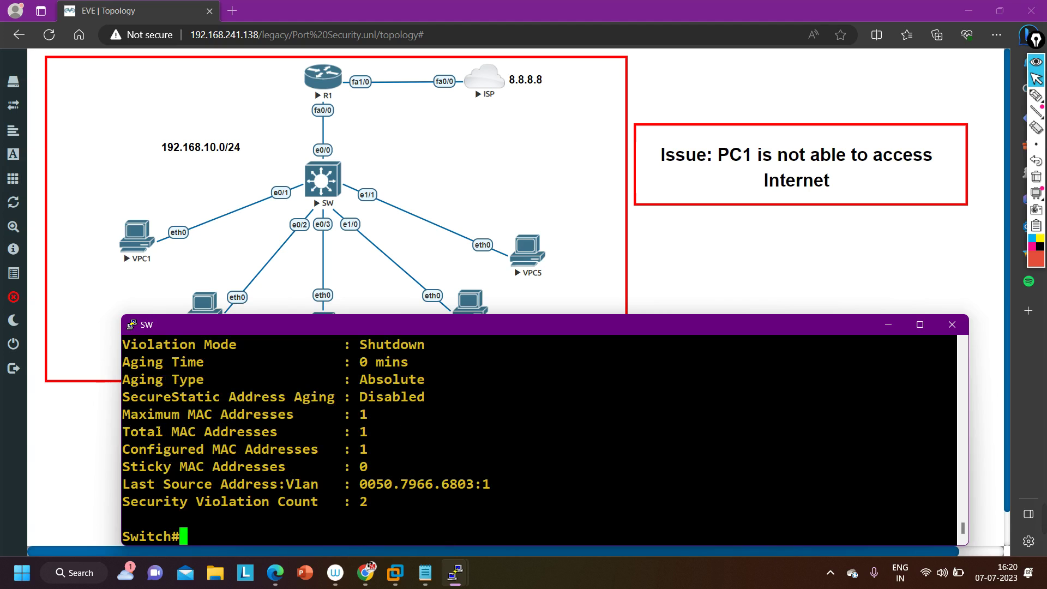
pyautogui.moveTo(132, 416); pyautogui.dragTo(384, 417)
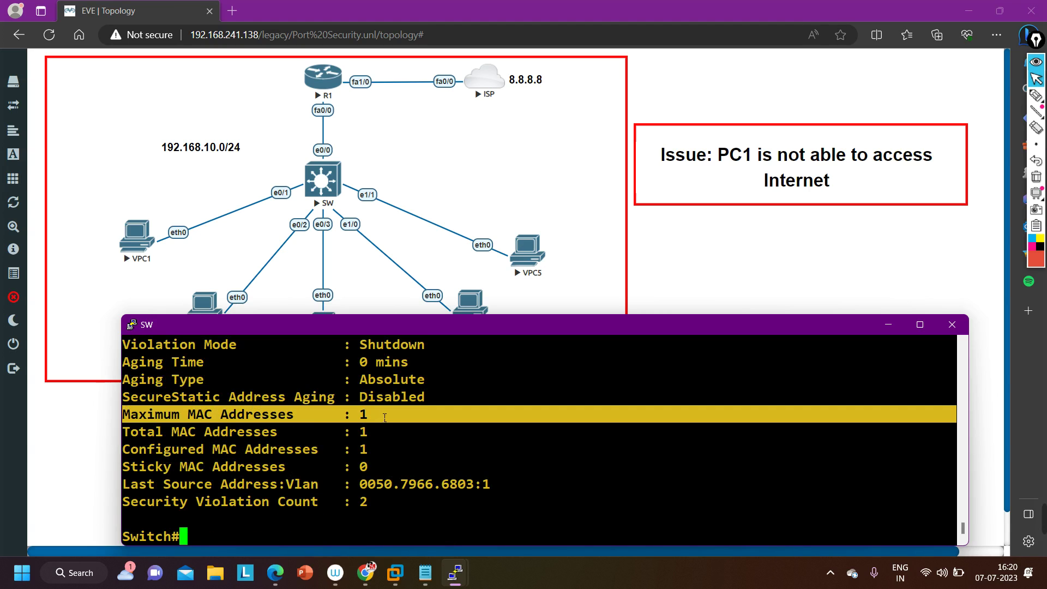
# Run show port-security interface e0/2 and highlight its Maximum MAC Addresses line for comparison.
pyautogui.write('show port-security interface e0/1')
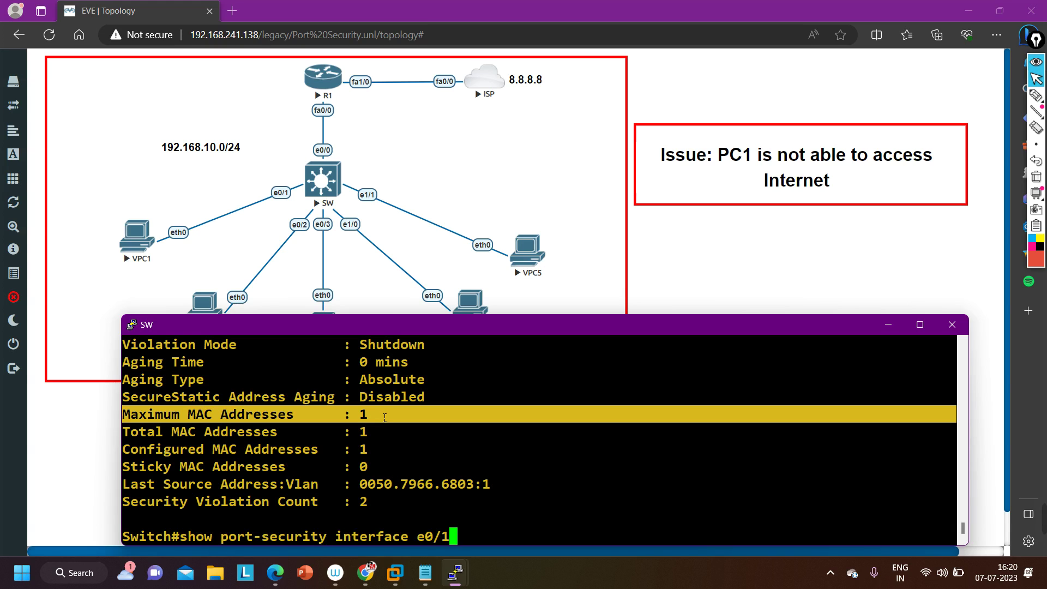
pyautogui.press('BackSpace')
pyautogui.write('2')
pyautogui.press('Return')
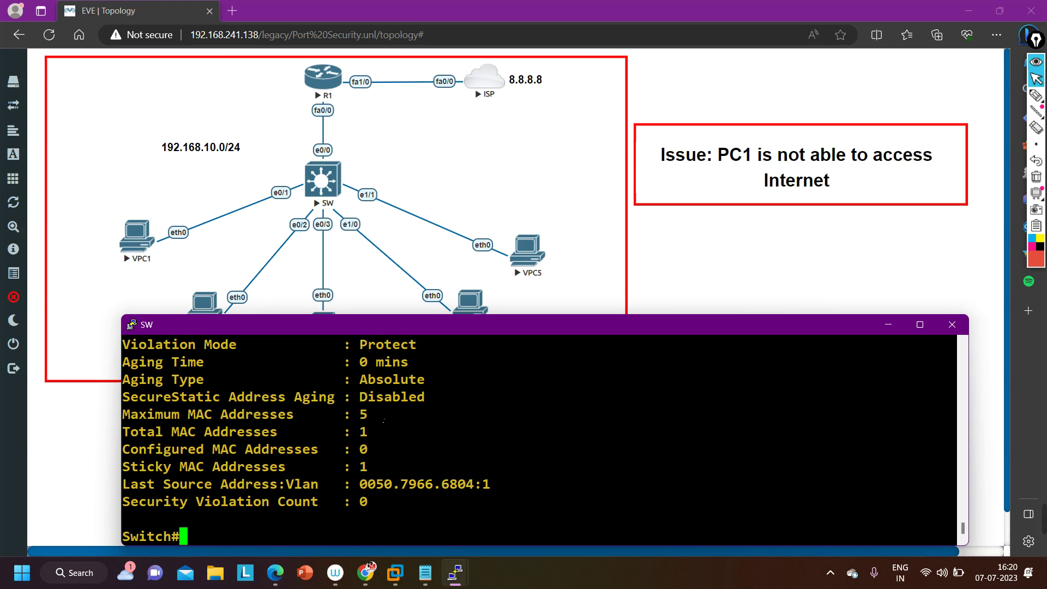
pyautogui.moveTo(383, 420); pyautogui.dragTo(142, 420)
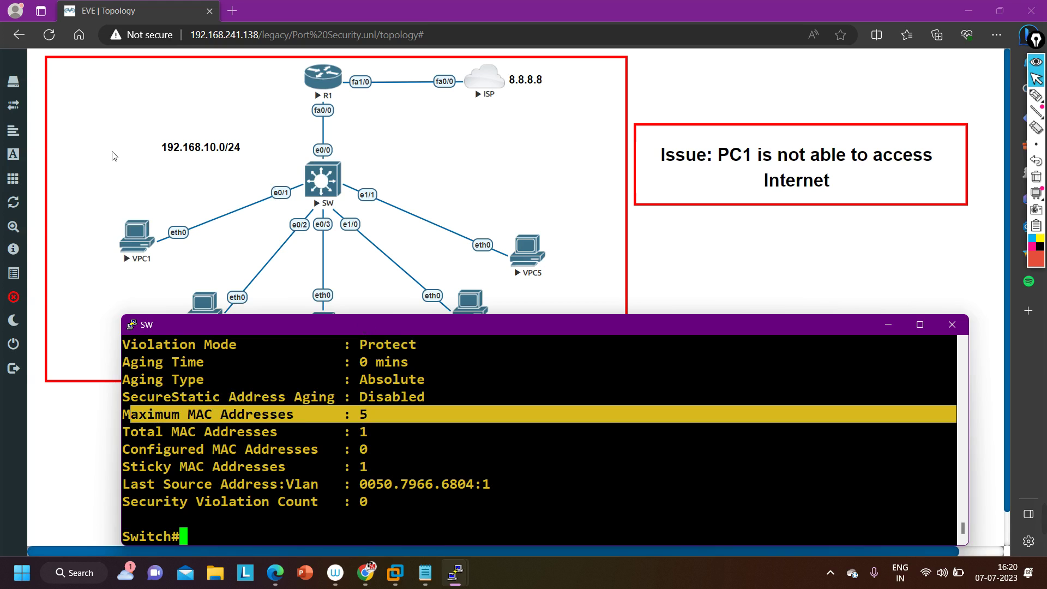
# Circle the switch's e0/1 port and mark VPC1 on the topology, erase the markings and return to the switch console.
pyautogui.click(1035, 95)
pyautogui.moveTo(287, 176)
pyautogui.mouseDown()
pyautogui.moveTo(262, 199)
pyautogui.moveTo(277, 209)
pyautogui.moveTo(290, 182)
pyautogui.mouseUp()
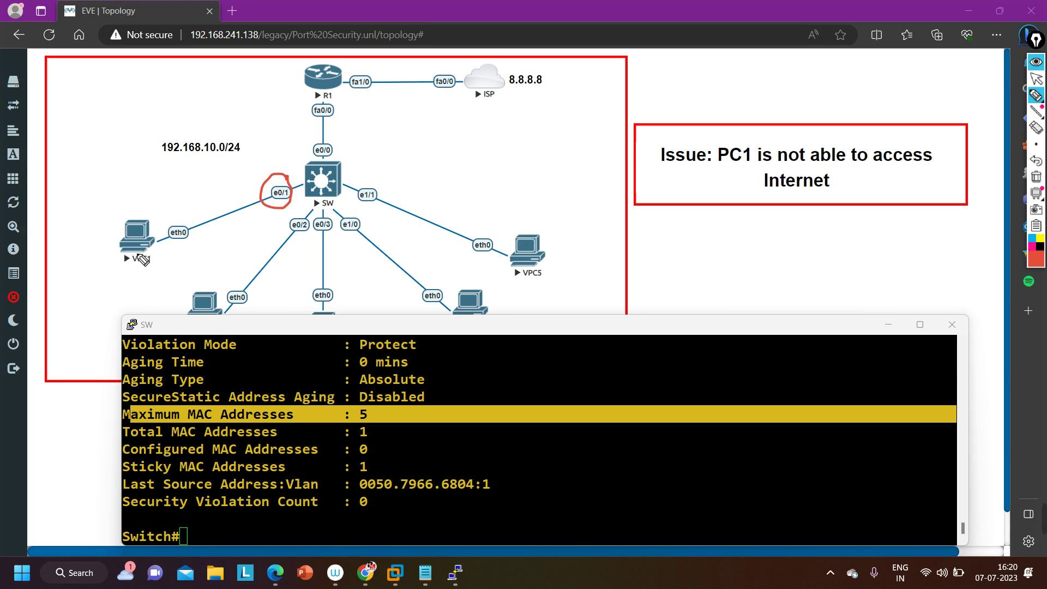
pyautogui.moveTo(121, 272)
pyautogui.mouseDown()
pyautogui.moveTo(151, 266)
pyautogui.moveTo(136, 264)
pyautogui.mouseUp()
pyautogui.click(1036, 176)
pyautogui.click(1033, 79)
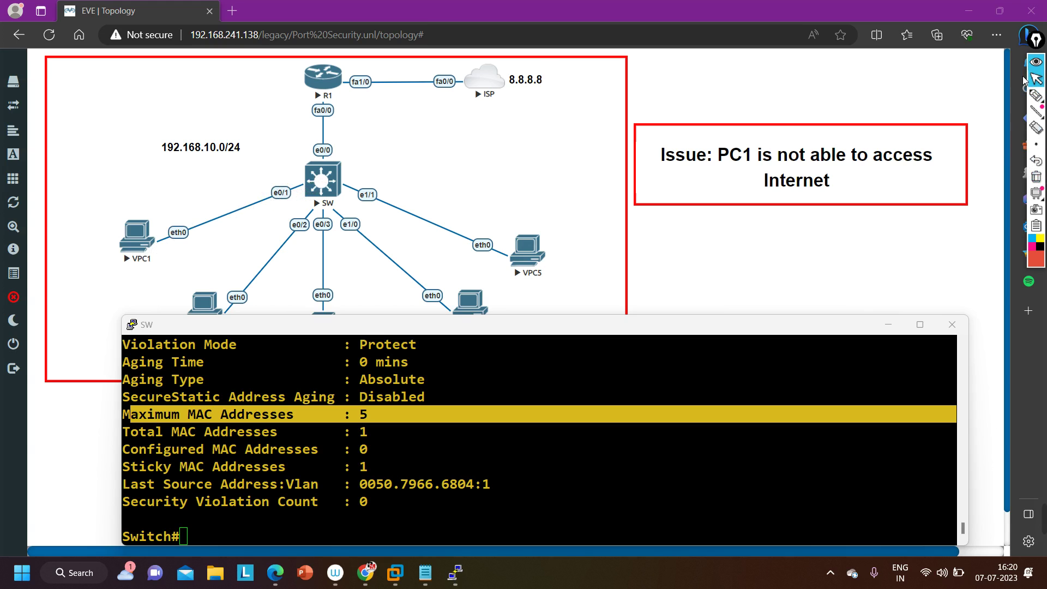
pyautogui.click(450, 519)
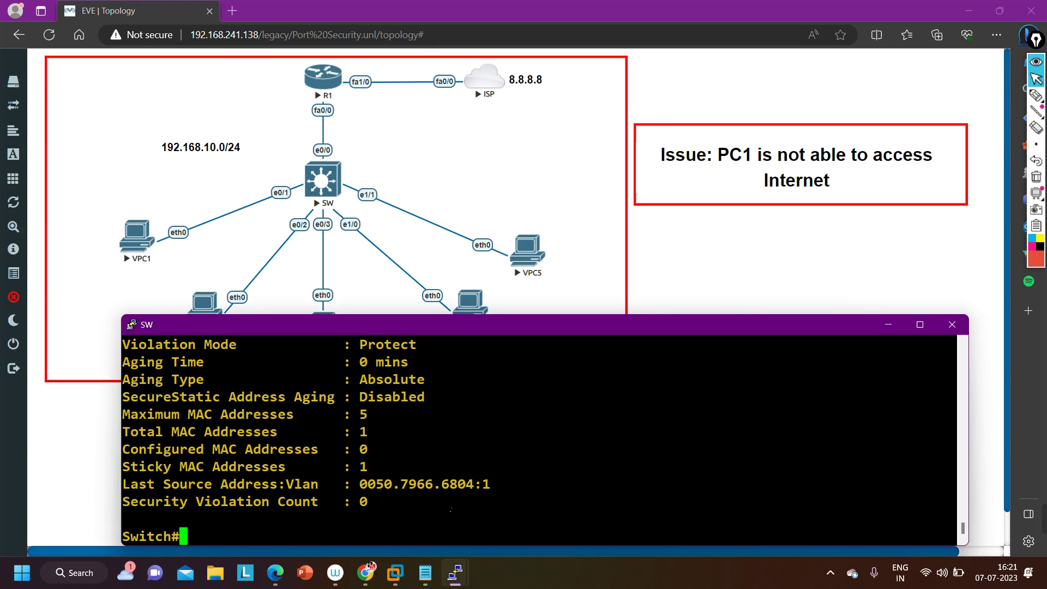
# Run show port-security on the switch to list the limits and violation actions of all secure ports.
pyautogui.scroll(5, 538, 437)
pyautogui.scroll(-5, 539, 436)
pyautogui.write('sho')
pyautogui.press('Tab')
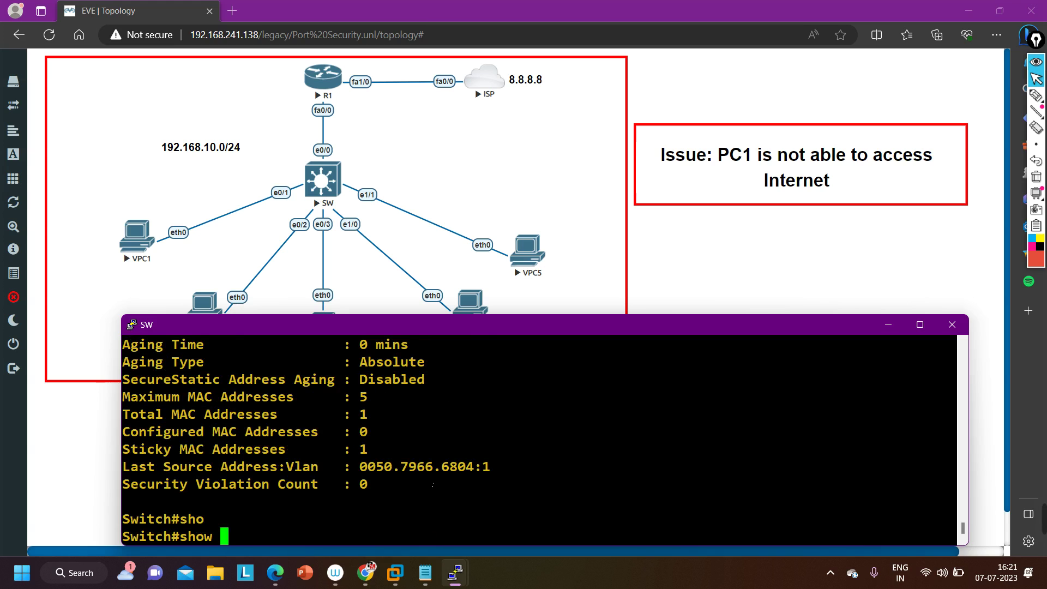
pyautogui.write('port')
pyautogui.press('Tab')
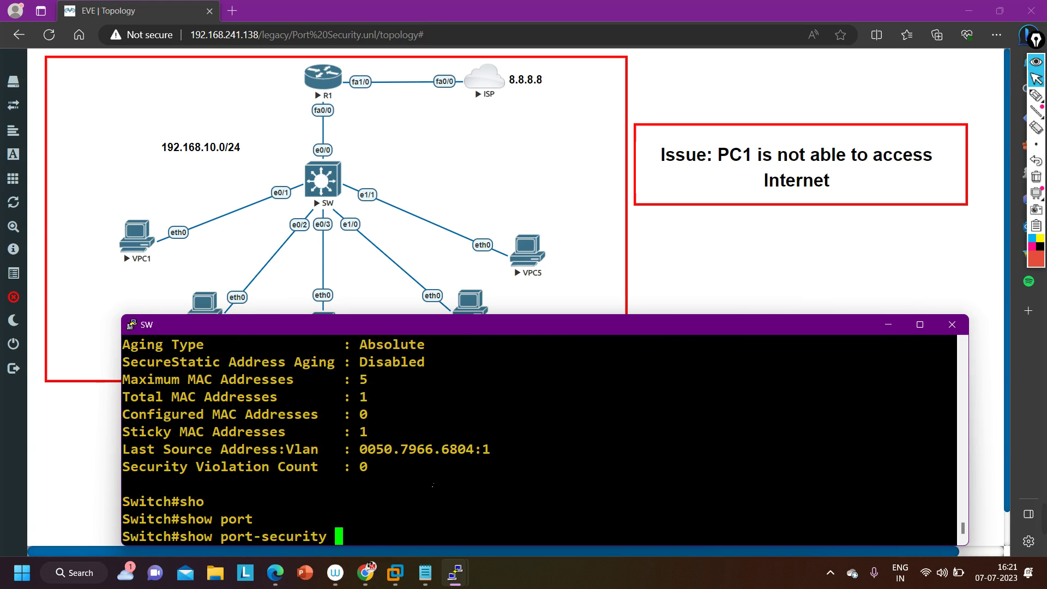
pyautogui.press('Return')
# Run show port-security address on the switch to list the secure MAC addresses per port.
pyautogui.press('Up')
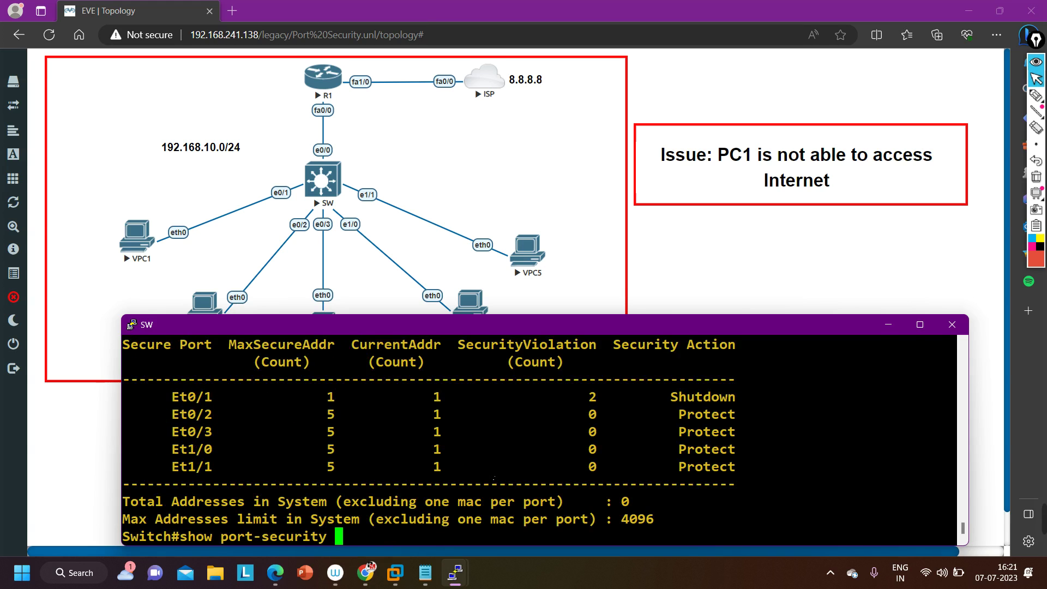
pyautogui.write('ad')
pyautogui.press('Return')
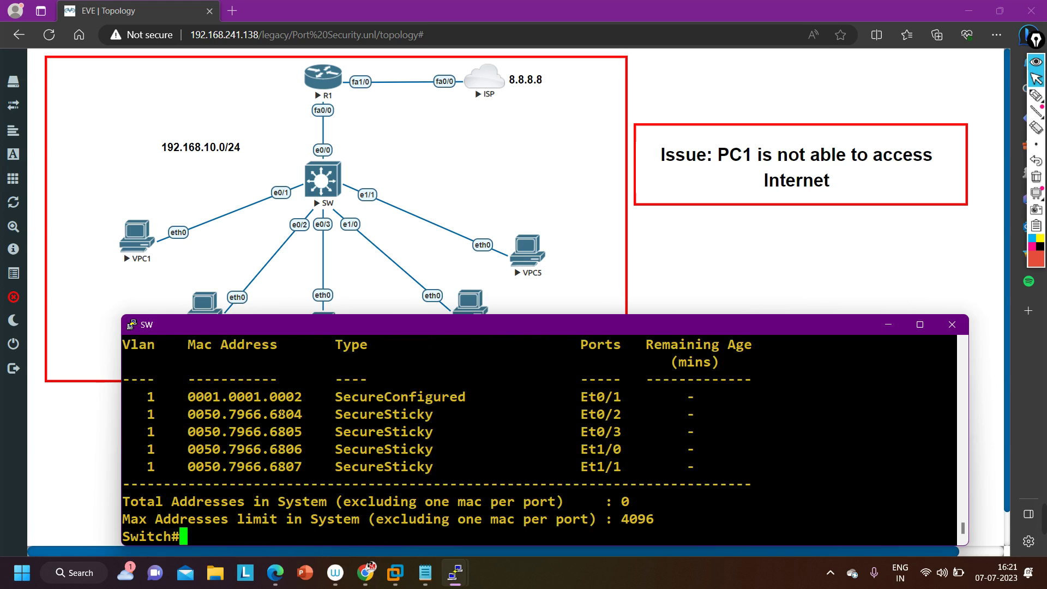
pyautogui.press('Up')
pyautogui.press('Tab')
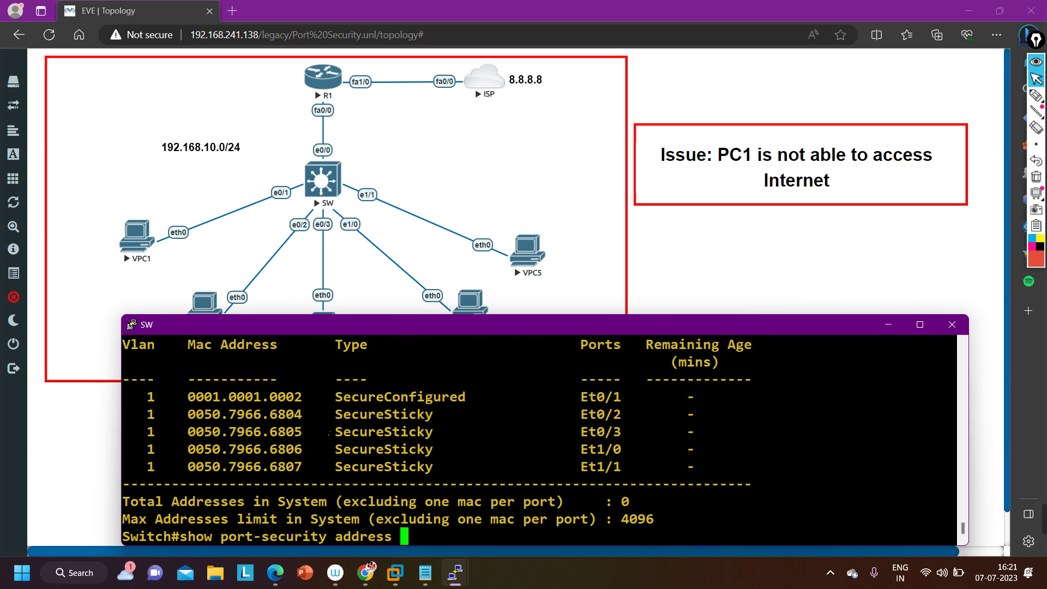
pyautogui.press('BackSpace')
pyautogui.press('BackSpace')
pyautogui.press('BackSpace')
pyautogui.press('BackSpace')
pyautogui.press('BackSpace')
pyautogui.press('BackSpace')
pyautogui.press('BackSpace')
pyautogui.press('BackSpace')
pyautogui.press('BackSpace')
pyautogui.press('BackSpace')
pyautogui.press('BackSpace')
pyautogui.press('BackSpace')
pyautogui.press('BackSpace')
pyautogui.press('BackSpace')
pyautogui.press('BackSpace')
pyautogui.press('BackSpace')
pyautogui.press('BackSpace')
pyautogui.press('BackSpace')
pyautogui.press('BackSpace')
pyautogui.press('BackSpace')
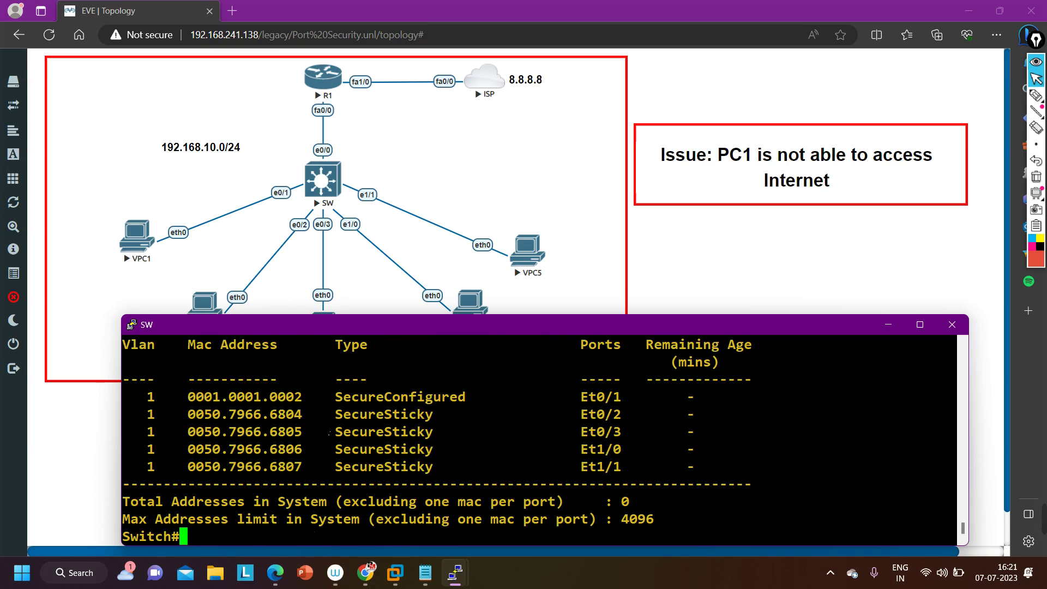
# Review the Et0/1 entry in the secure address table, highlighting its configured MAC address and port.
pyautogui.moveTo(629, 397); pyautogui.dragTo(441, 402)
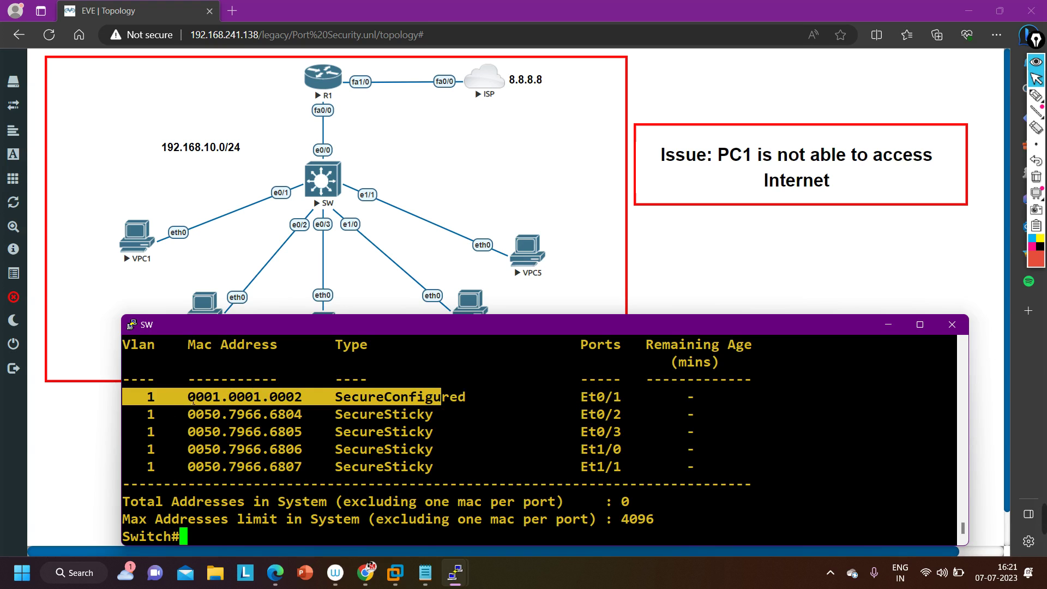
pyautogui.moveTo(185, 402); pyautogui.dragTo(304, 404)
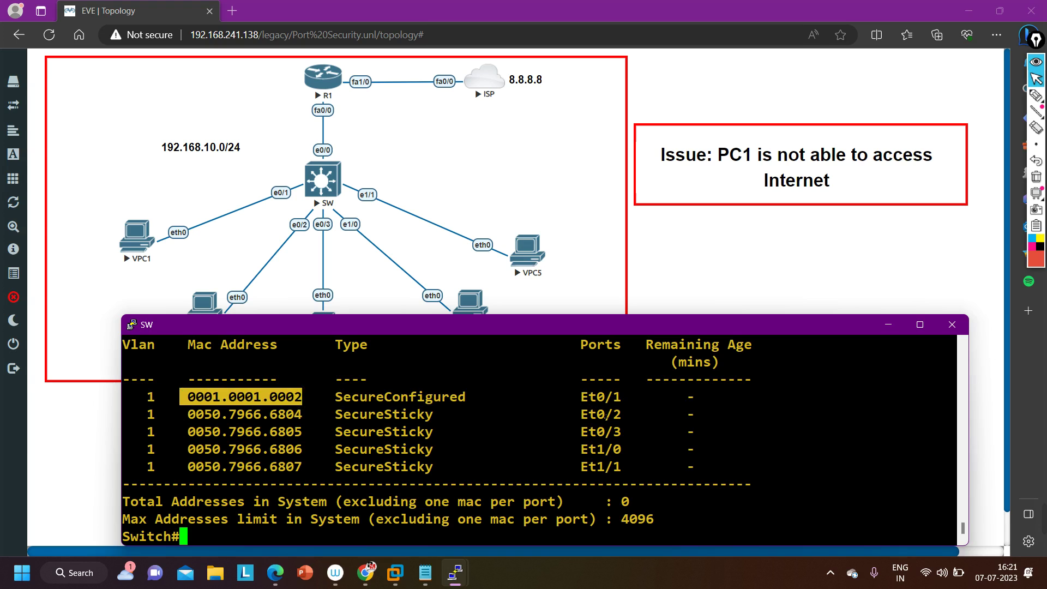
pyautogui.moveTo(580, 397); pyautogui.dragTo(628, 396)
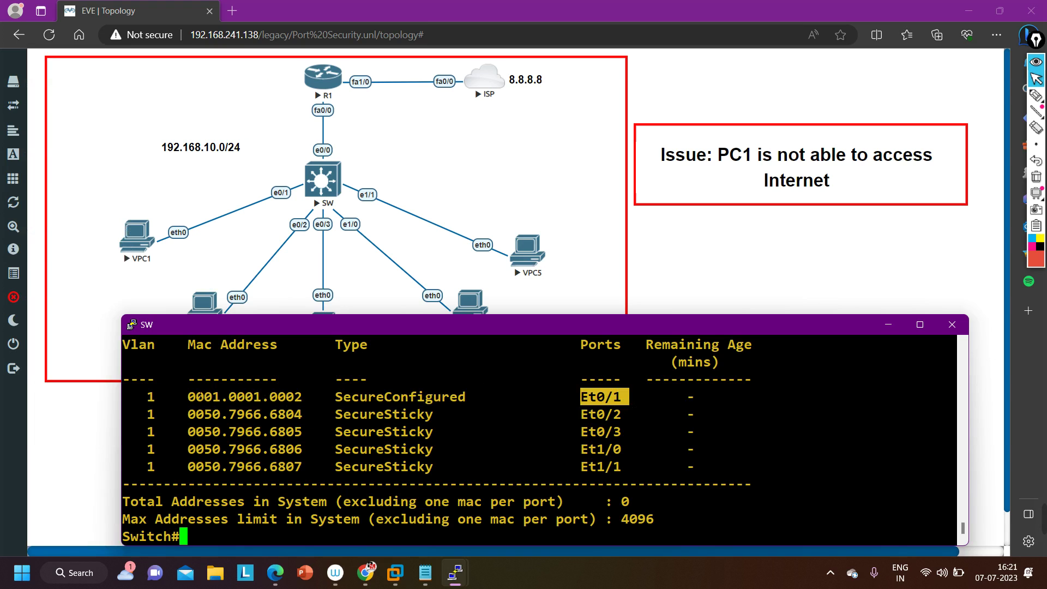
pyautogui.moveTo(187, 396); pyautogui.dragTo(334, 396)
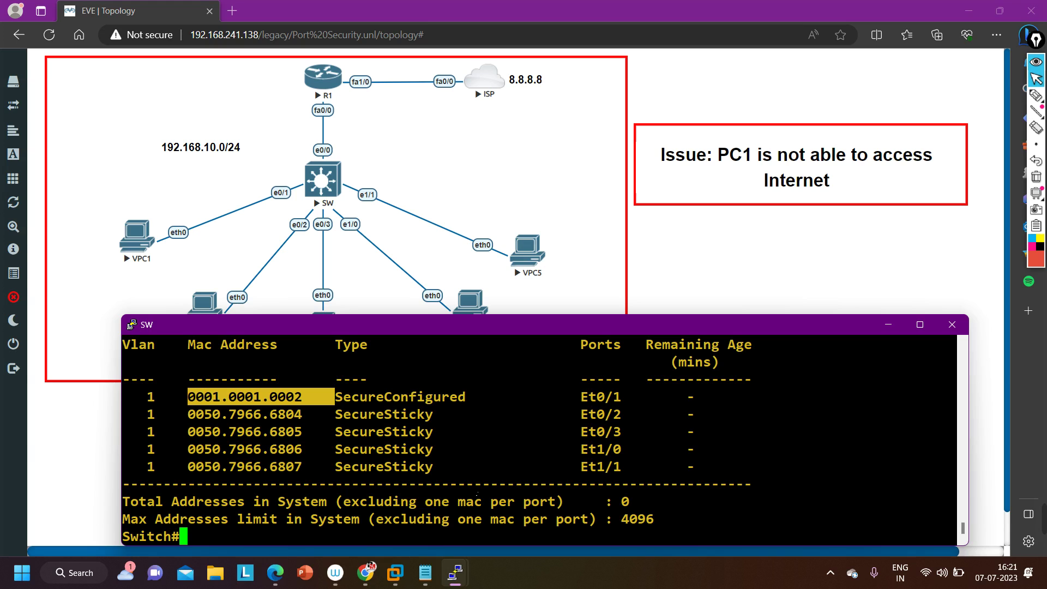
# Enter global configuration mode on the switch and open the configuration of interface e0/1.
pyautogui.press('Return')
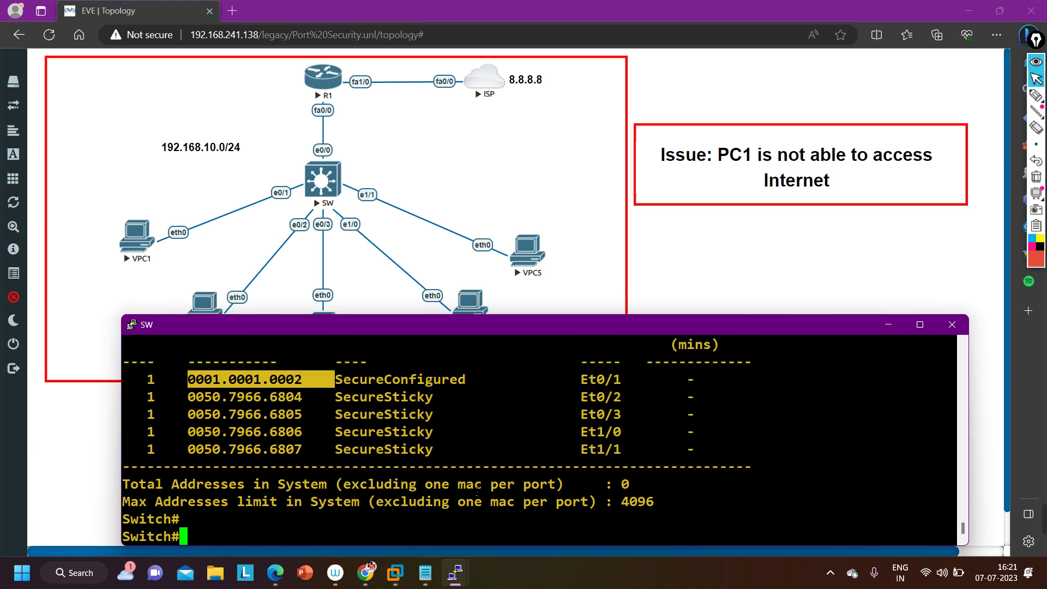
pyautogui.write('conf')
pyautogui.press('Tab')
pyautogui.press('Return')
pyautogui.press('Return')
pyautogui.press('Return')
pyautogui.press('Return')
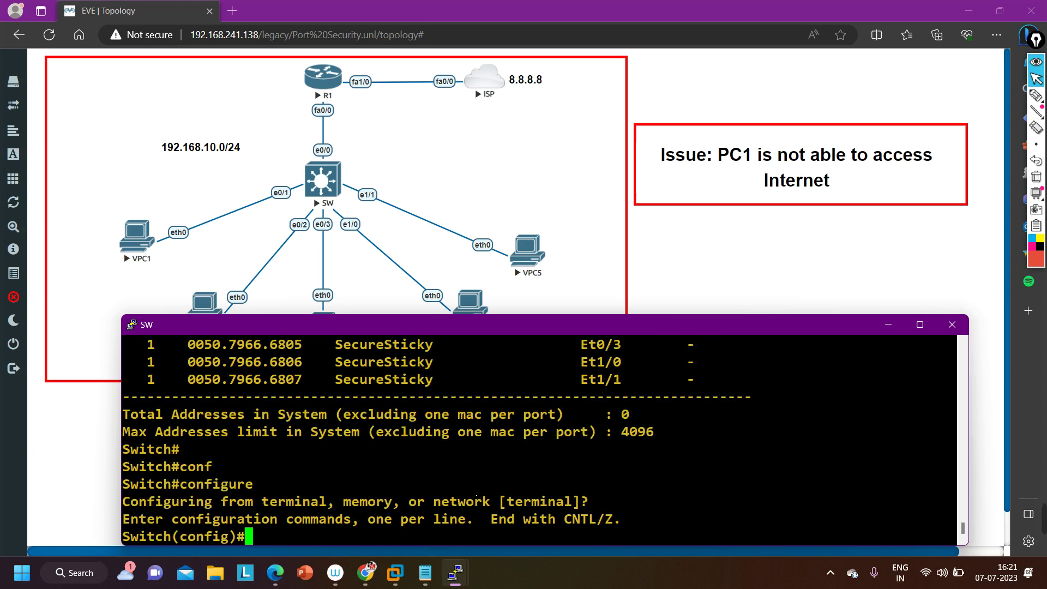
pyautogui.write('int ')
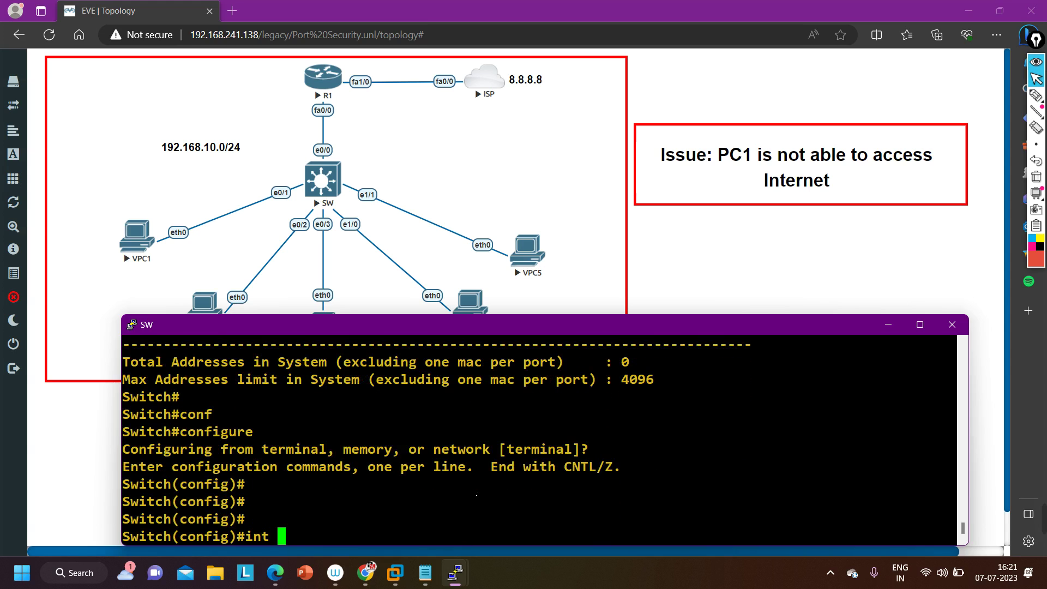
pyautogui.write('e0/1')
pyautogui.press('Return')
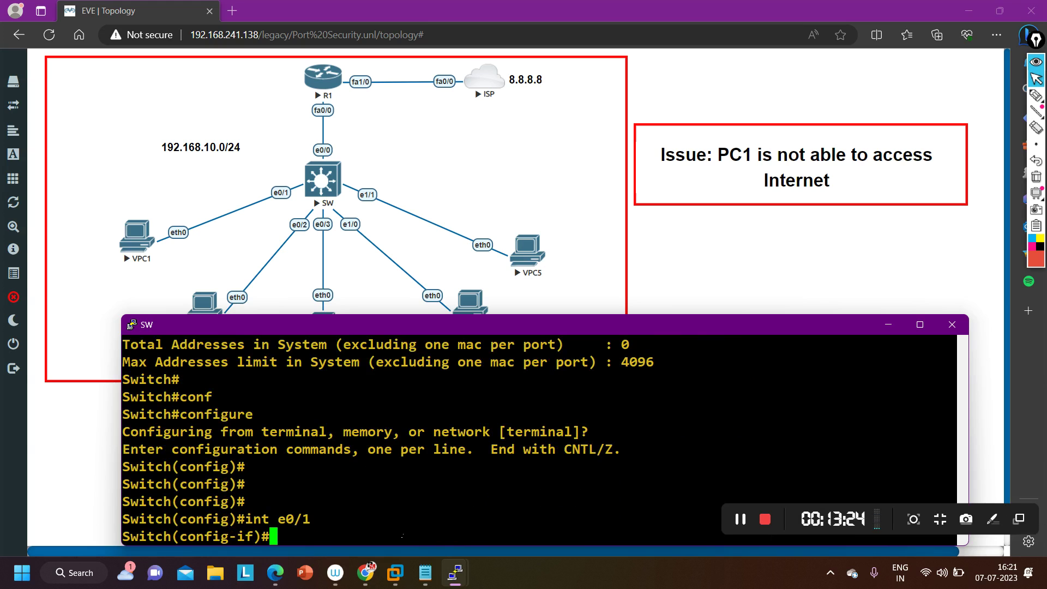
# Set the port-security maximum on e0/1 to 5 MAC addresses and minimize the switch console.
pyautogui.write('sw')
pyautogui.press('Tab')
pyautogui.write('po')
pyautogui.press('Tab')
pyautogui.write('max')
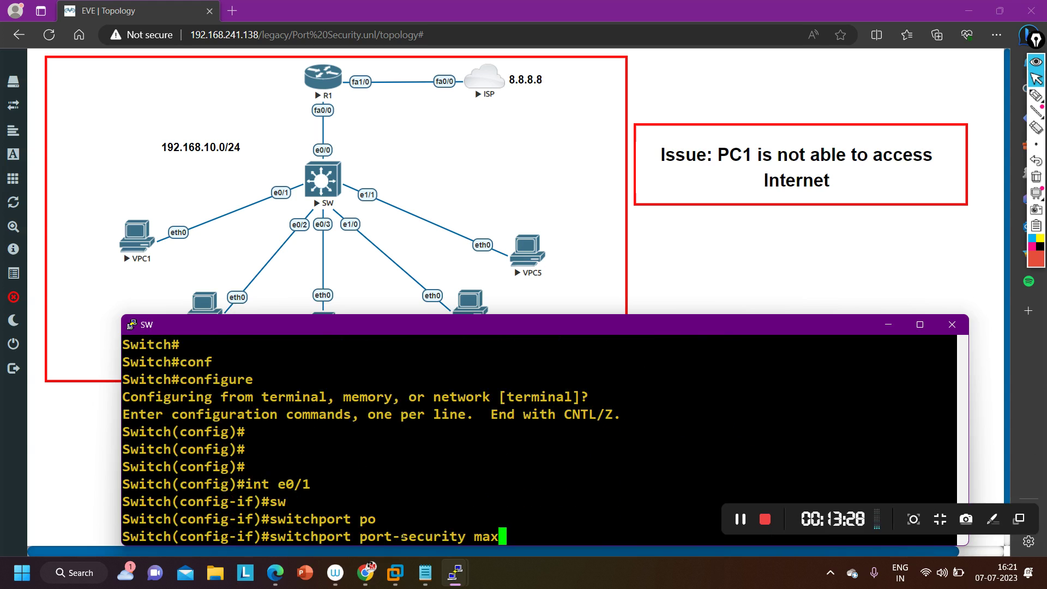
pyautogui.press('Tab')
pyautogui.write('5')
pyautogui.press('Return')
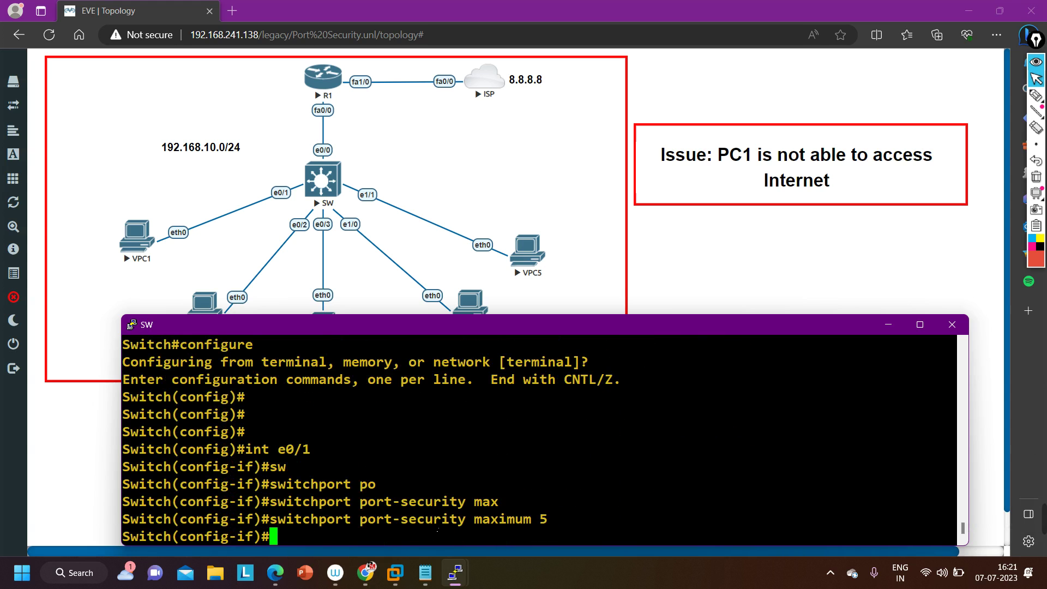
pyautogui.click(894, 325)
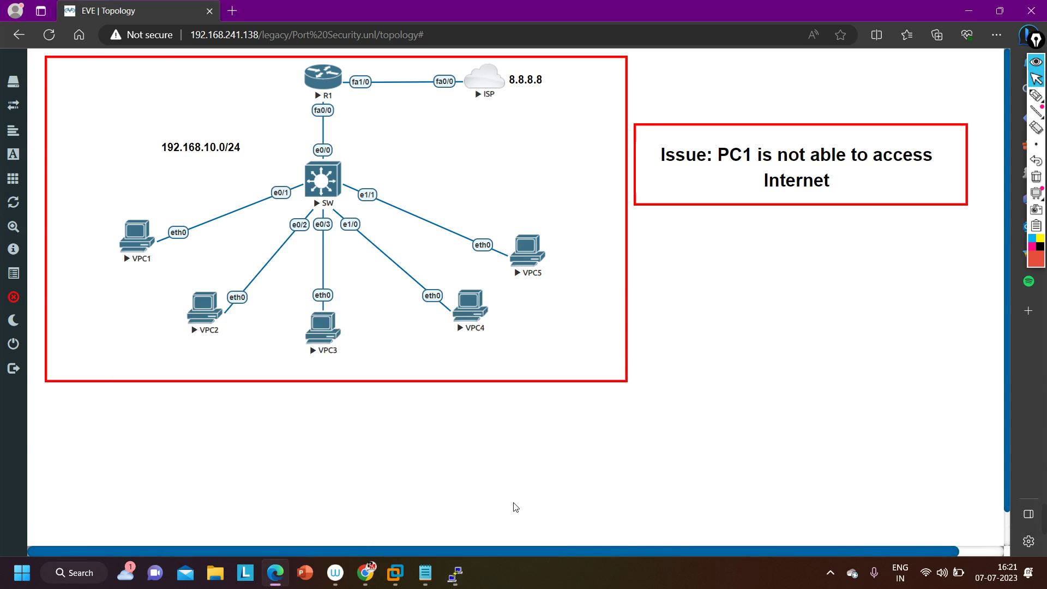
# Bring up the VPC1 console, place it below the topology, and ping 8.8.8.8 twice.
pyautogui.moveTo(453, 586)
pyautogui.click(93, 512)
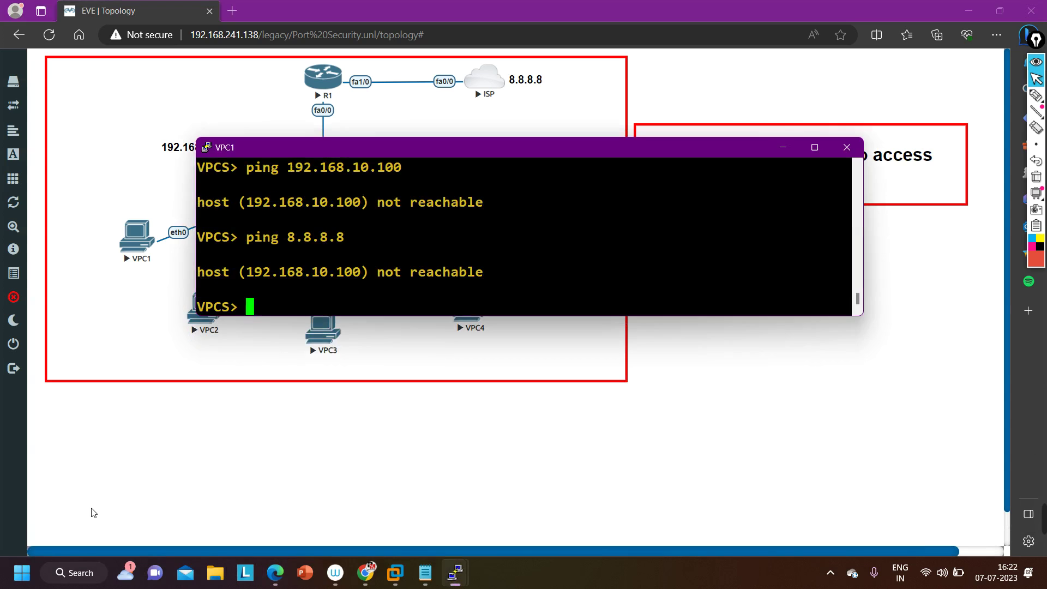
pyautogui.moveTo(522, 150); pyautogui.dragTo(433, 374)
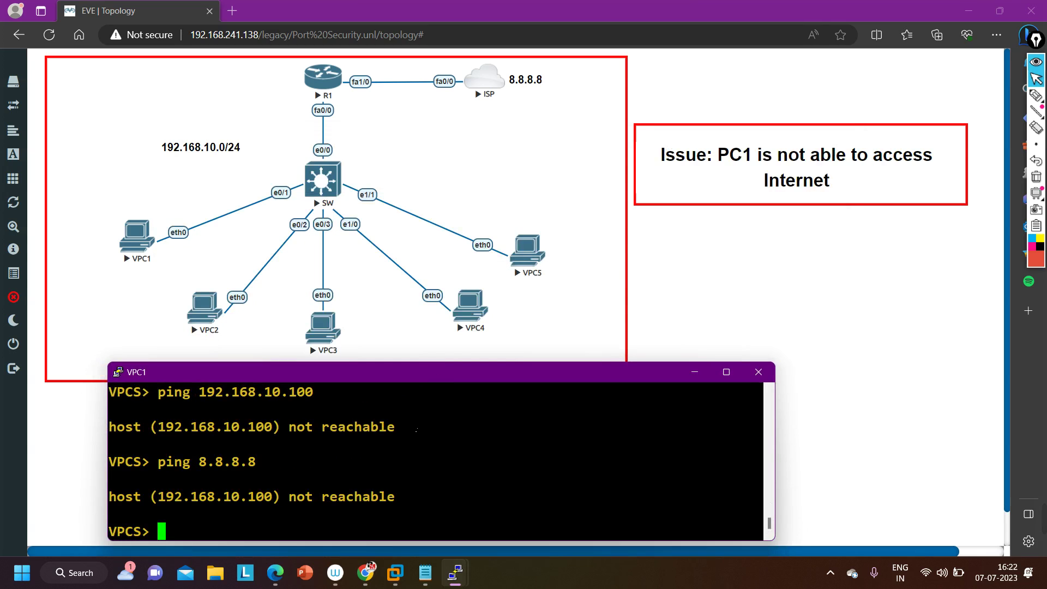
pyautogui.doubleClick(385, 480)
pyautogui.press('Up')
pyautogui.press('Return')
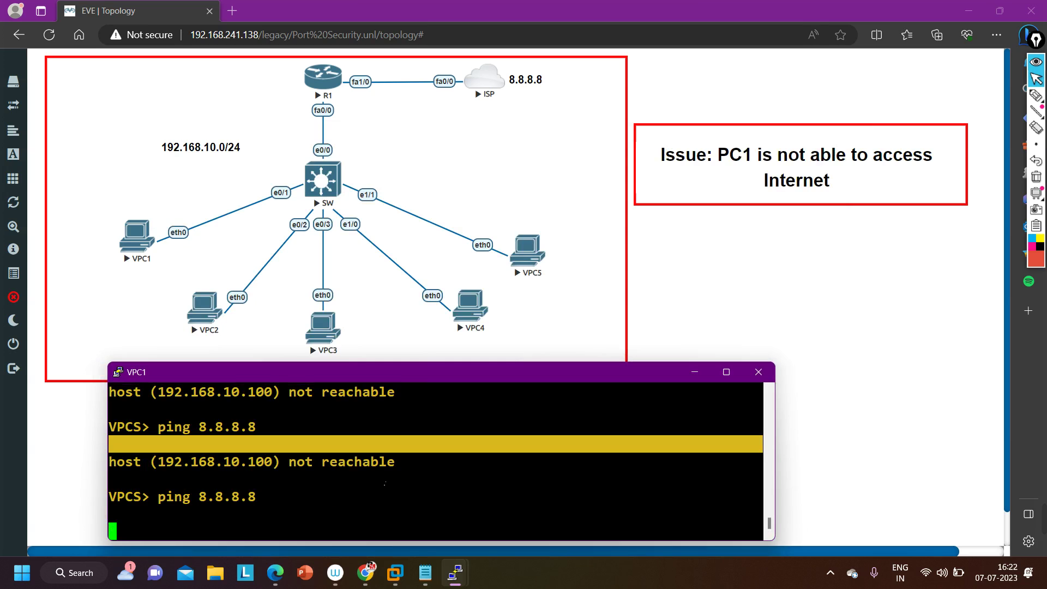
pyautogui.press('Up')
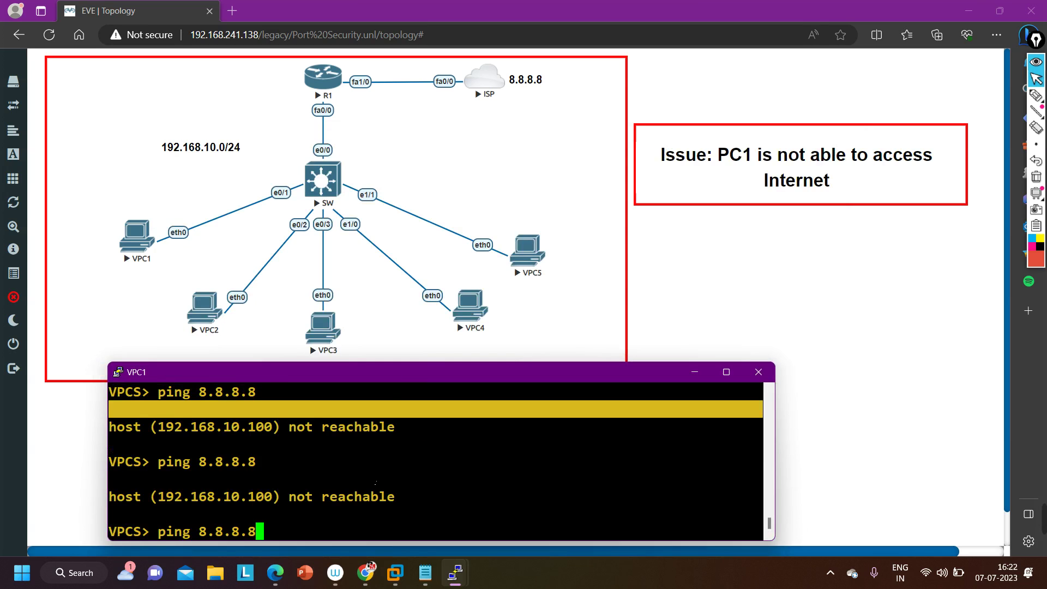
pyautogui.press('Return')
# Check the switch console briefly, then ping 192.168.10.100 from VPC1 and minimize its console.
pyautogui.moveTo(455, 572)
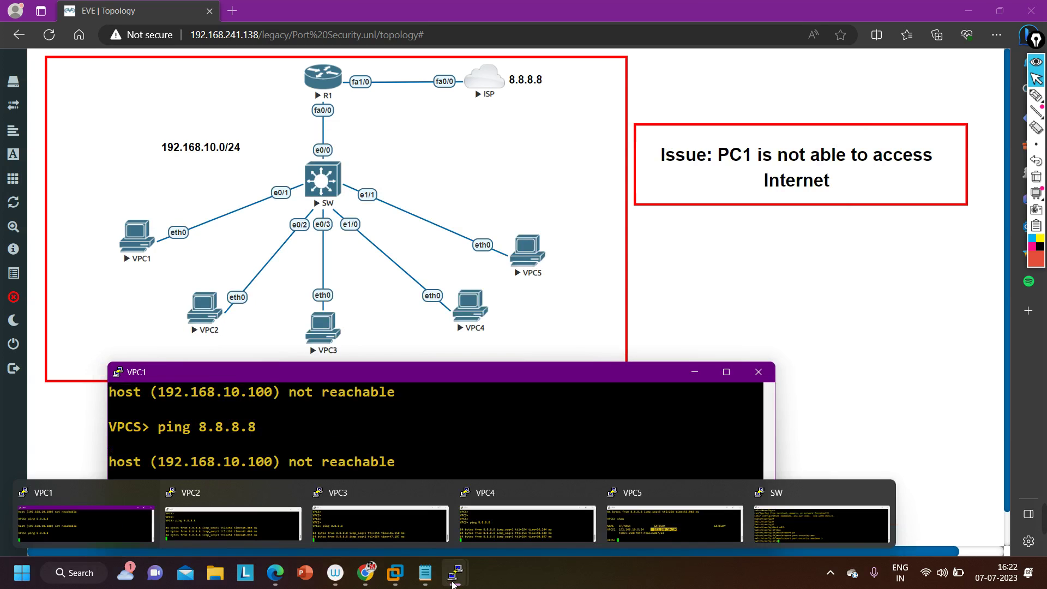
pyautogui.click(801, 525)
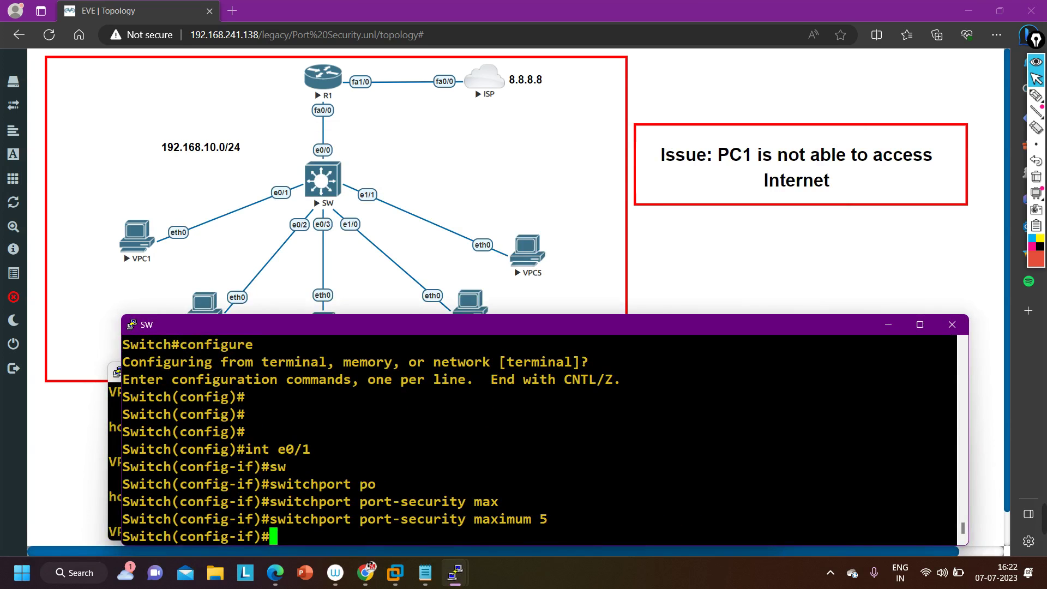
pyautogui.click(895, 325)
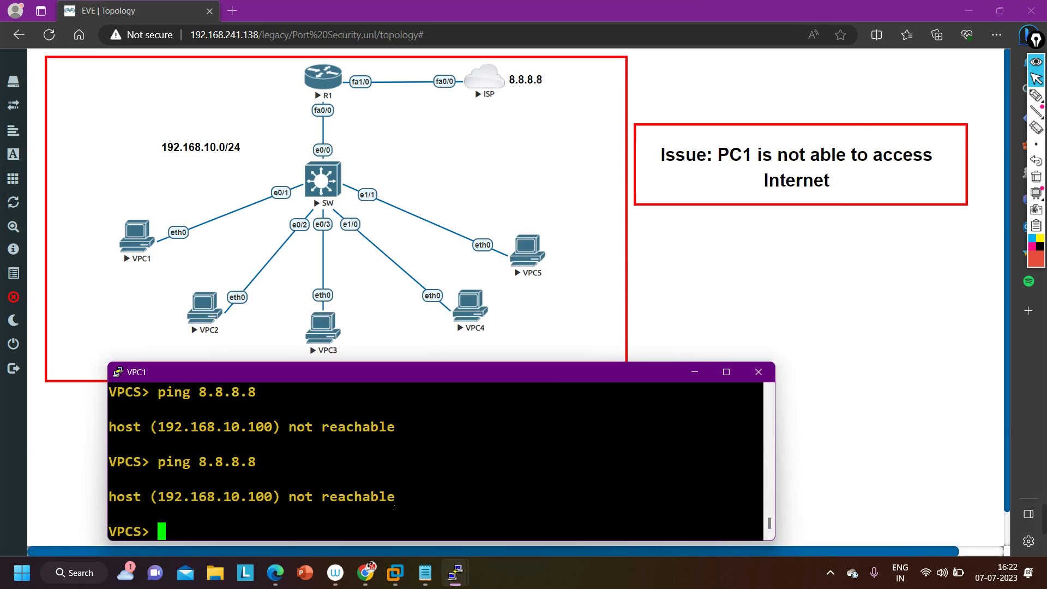
pyautogui.press('Up')
pyautogui.press('Return')
pyautogui.write('ping')
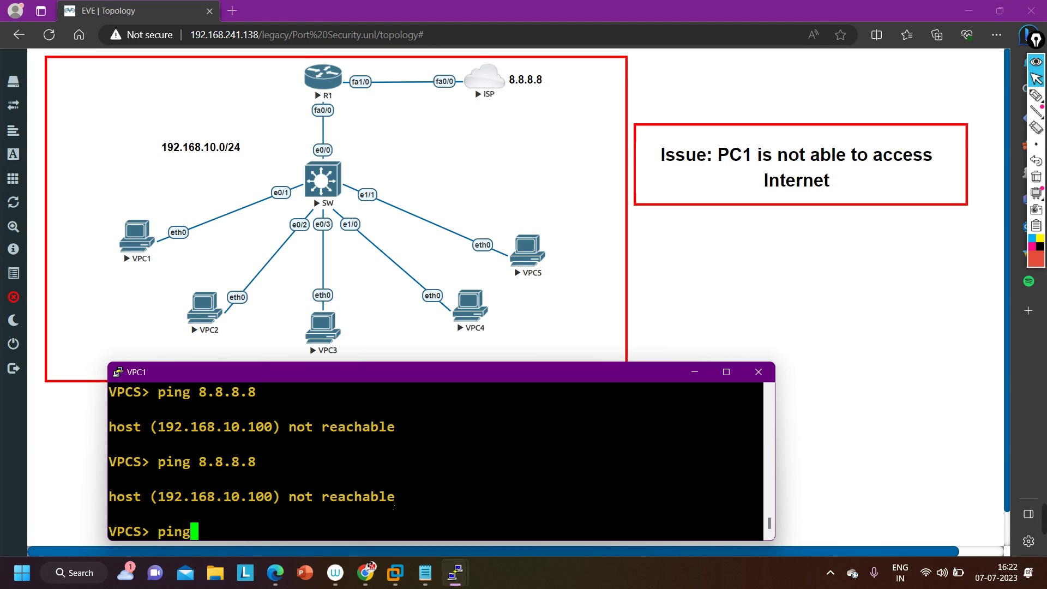
pyautogui.write(' 192.1')
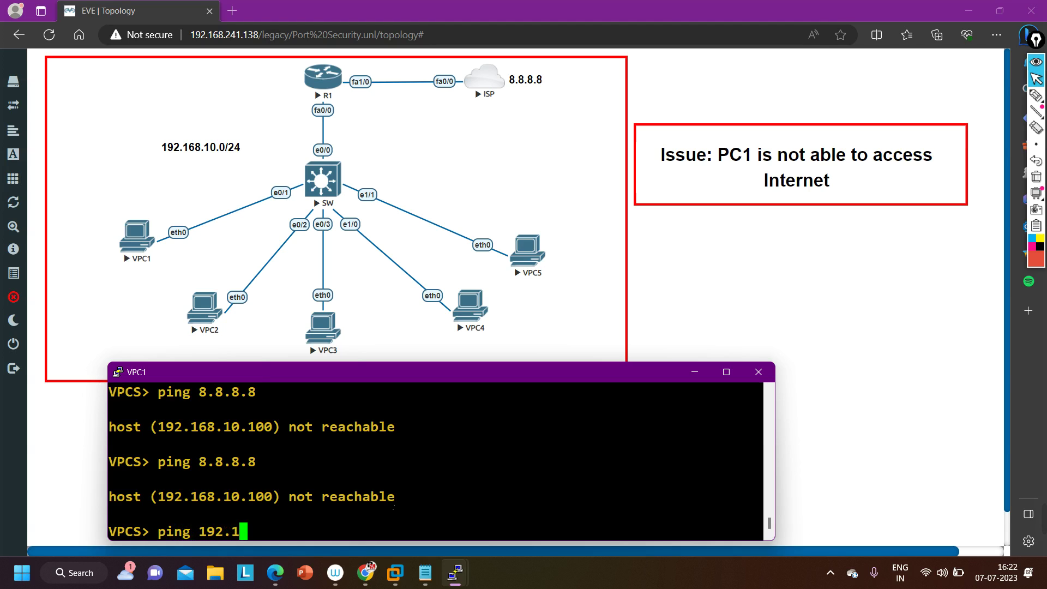
pyautogui.write('68.10.100')
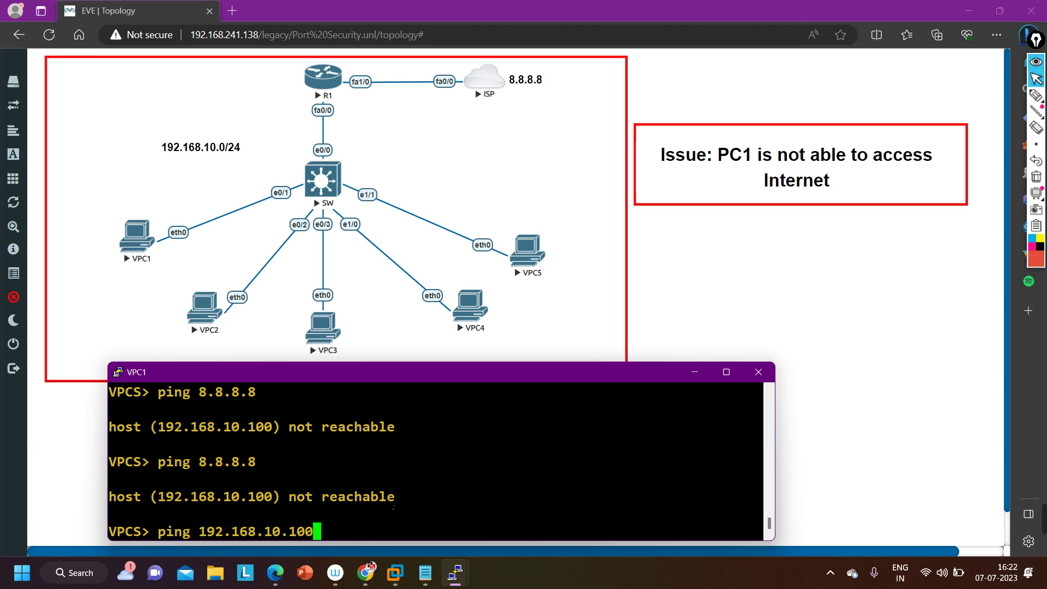
pyautogui.press('Return')
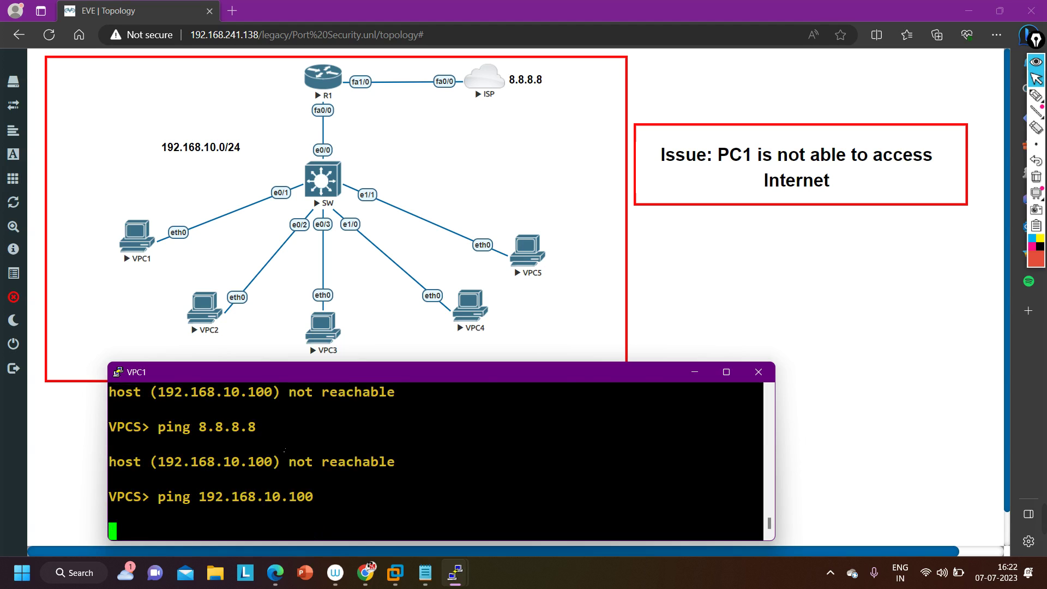
pyautogui.click(694, 371)
# Exit configuration mode on the switch and display the running configuration of interface e0/1, highlighting its port-security maximum and mac-address lines.
pyautogui.moveTo(462, 583)
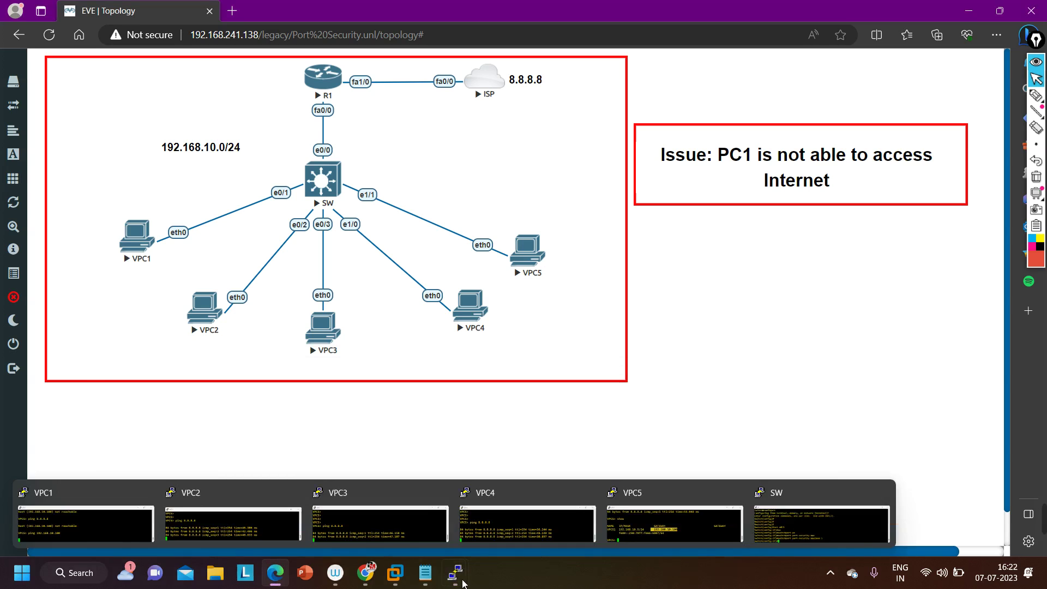
pyautogui.click(826, 525)
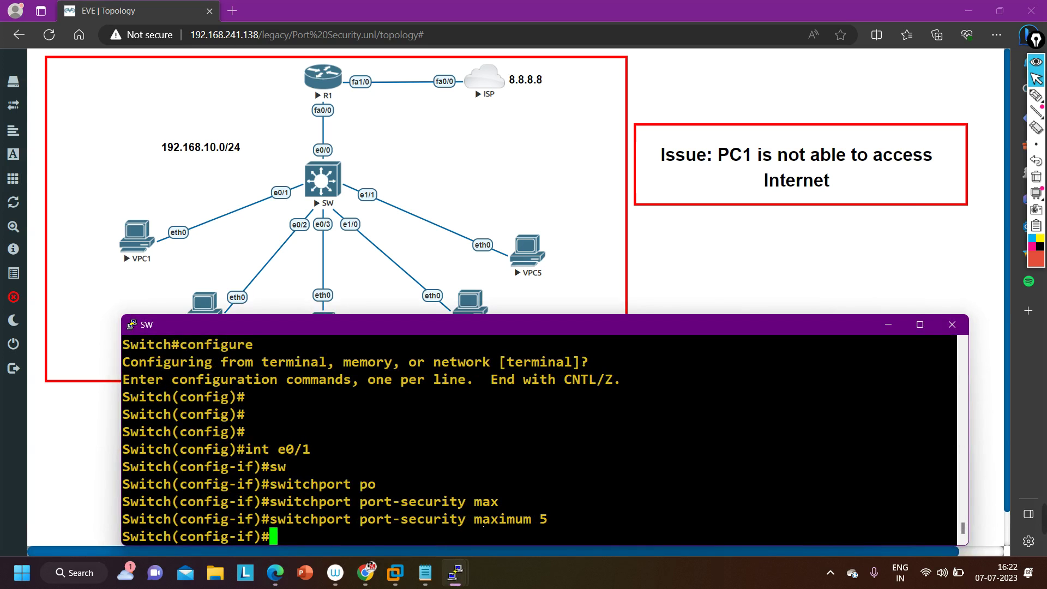
pyautogui.moveTo(475, 521); pyautogui.dragTo(567, 521)
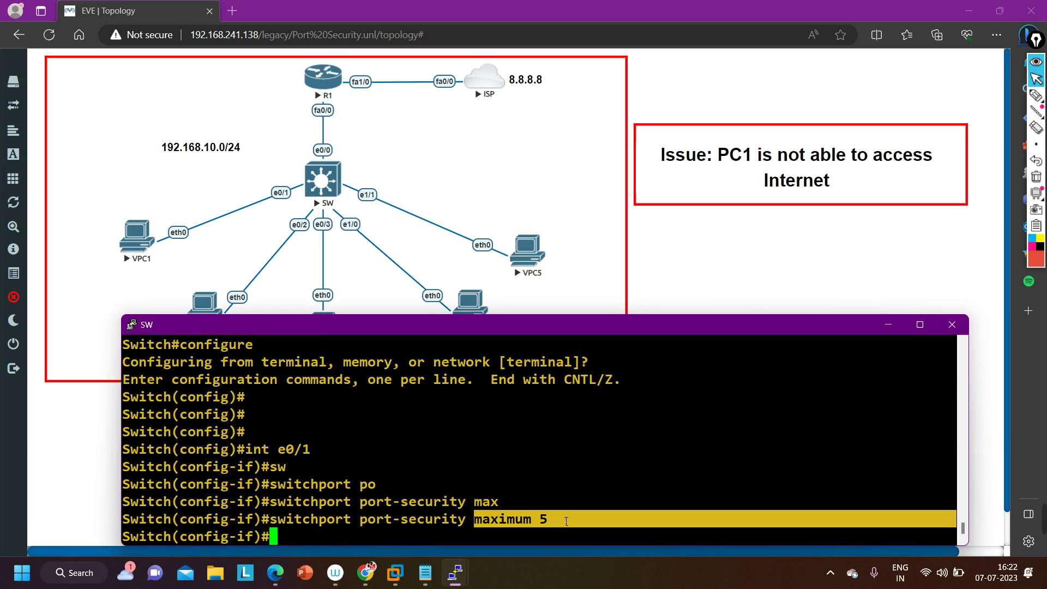
pyautogui.hotkey('ctrl', 'z')
pyautogui.press('Return')
pyautogui.write('show ')
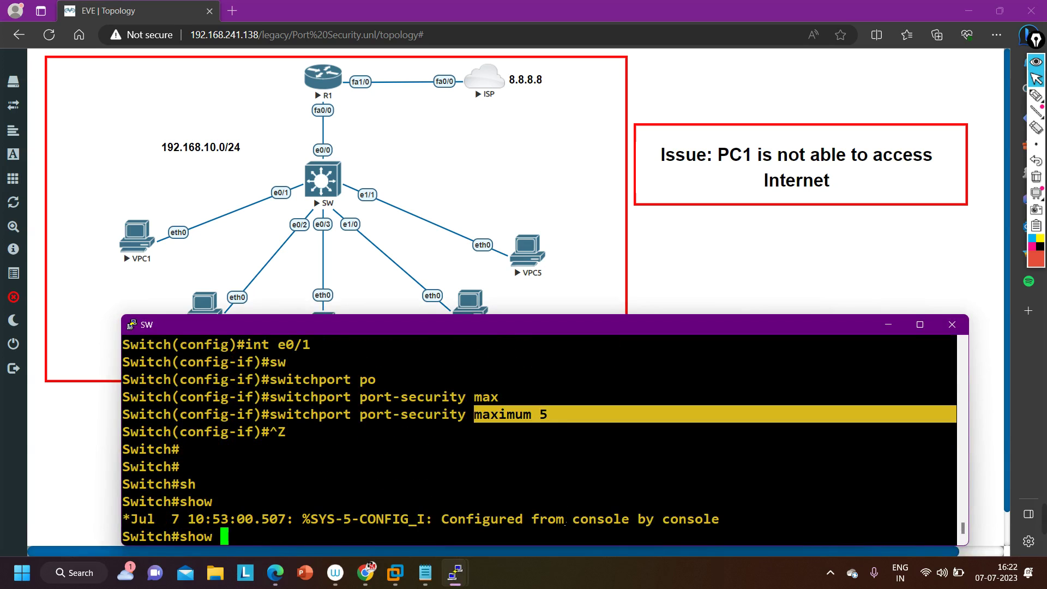
pyautogui.write('run')
pyautogui.press('Tab')
pyautogui.write('int e')
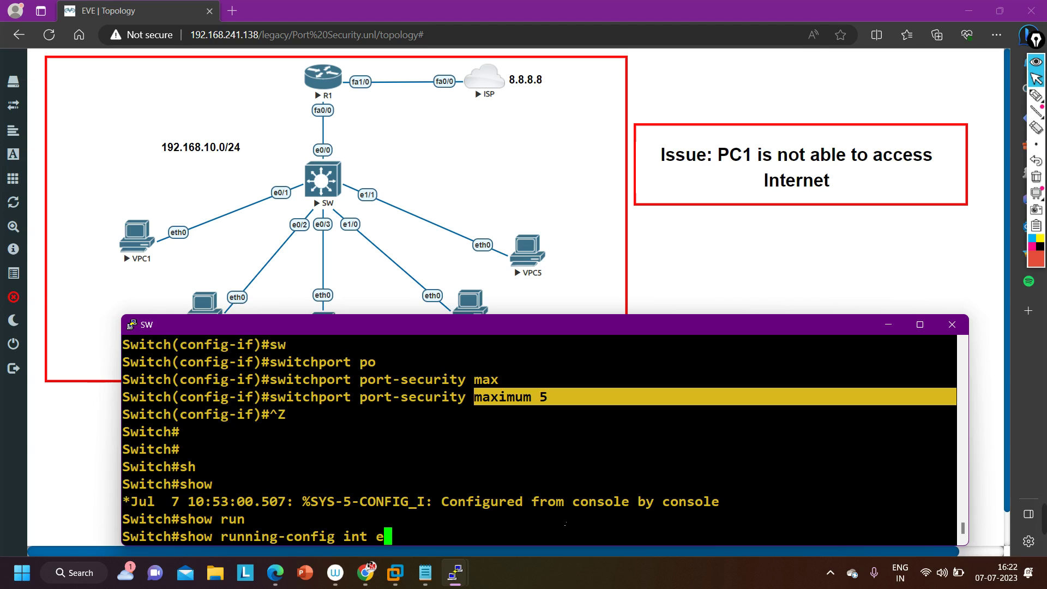
pyautogui.write('0/1')
pyautogui.press('Return')
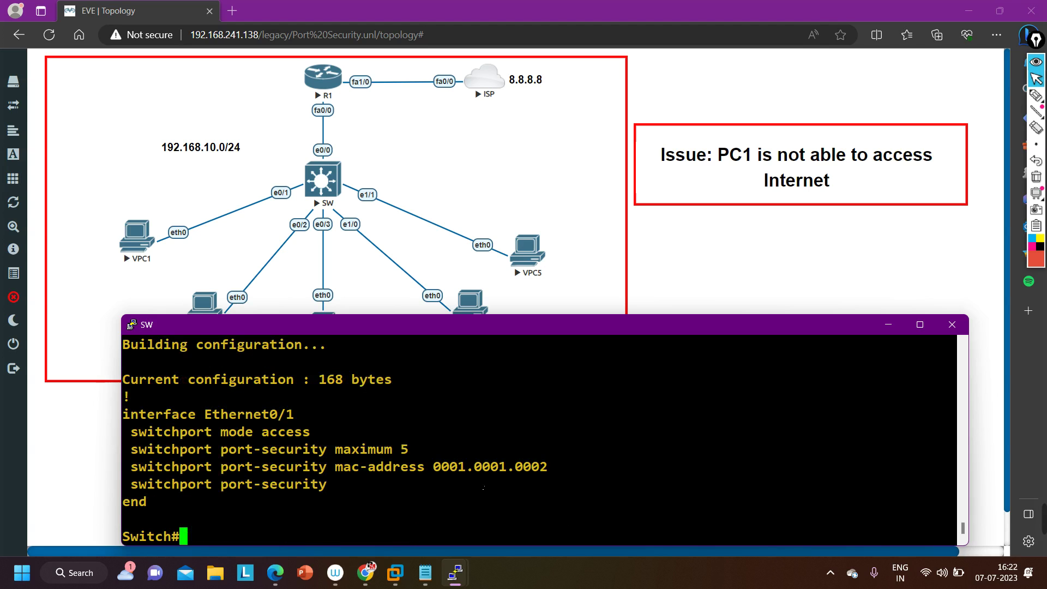
pyautogui.moveTo(141, 450); pyautogui.dragTo(420, 448)
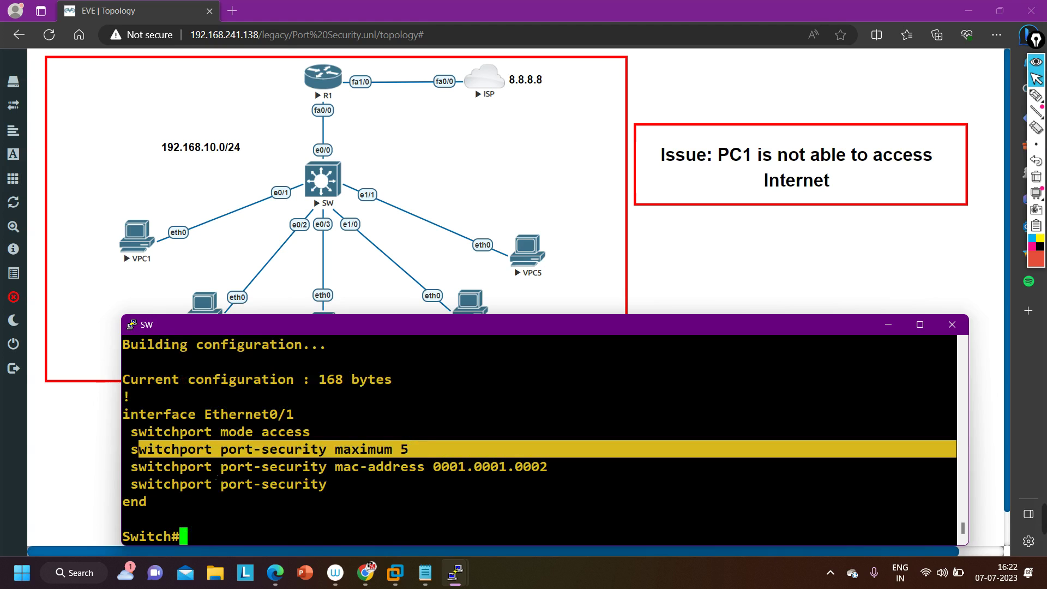
pyautogui.moveTo(264, 467); pyautogui.dragTo(597, 470)
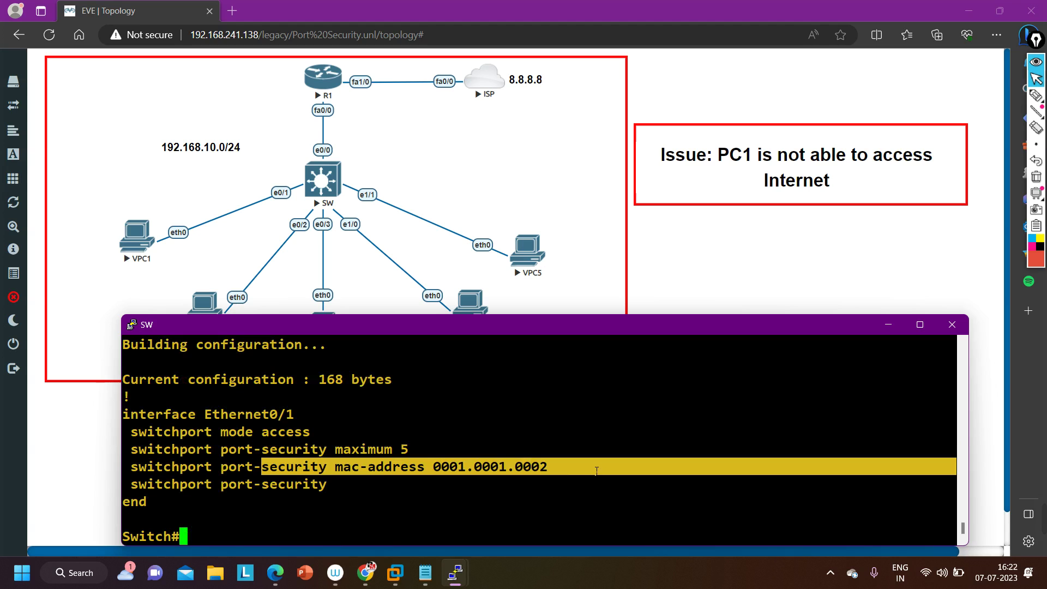
# Return the switch to global configuration mode and enter interface configuration for e0/1.
pyautogui.write('conf')
pyautogui.press('Tab')
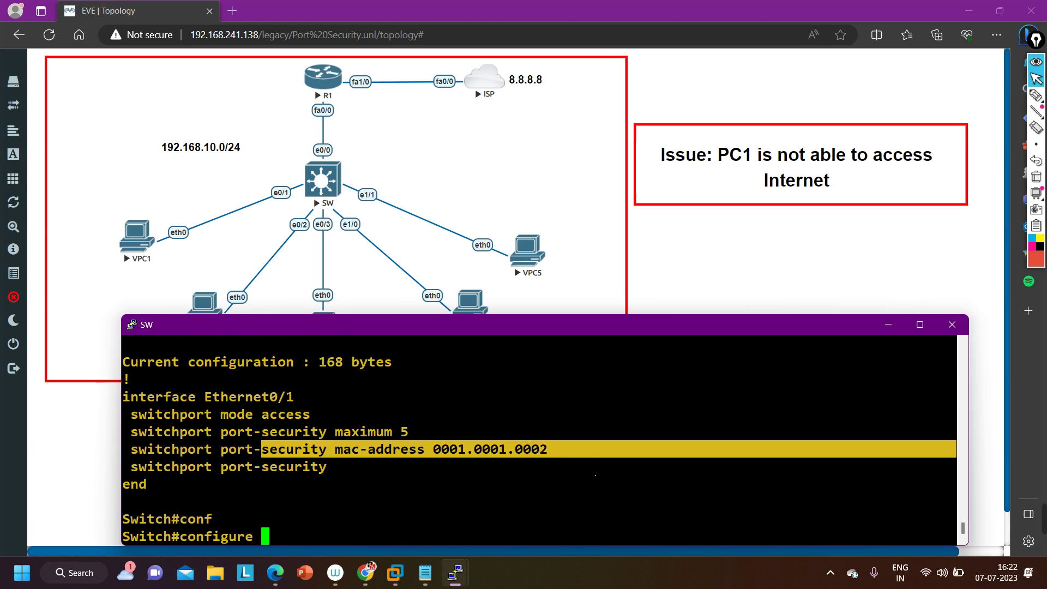
pyautogui.press('Return')
pyautogui.press('Return')
pyautogui.press('Return')
pyautogui.press('Return')
pyautogui.press('Return')
pyautogui.write('int ')
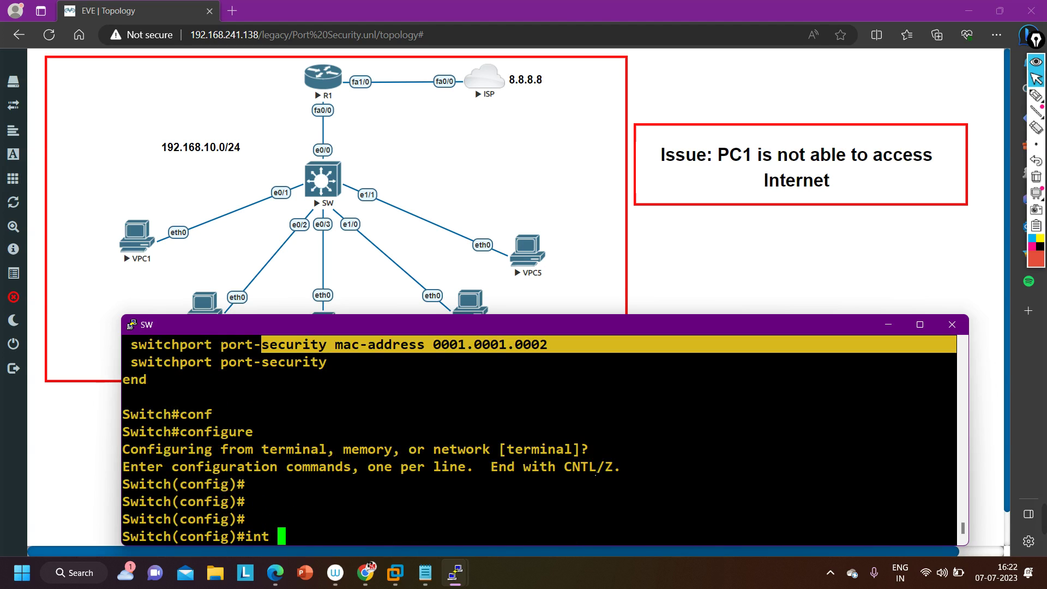
pyautogui.write('e0/1')
pyautogui.press('Return')
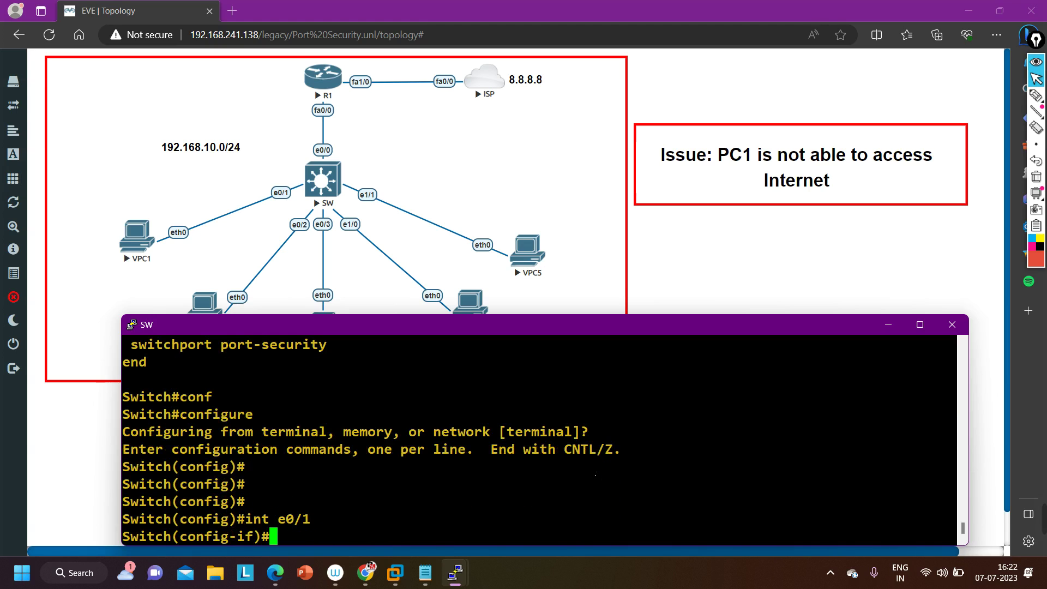
# Set the port-security violation mode on e0/1 to shutdown.
pyautogui.write('sw')
pyautogui.press('Tab')
pyautogui.write('po')
pyautogui.press('Tab')
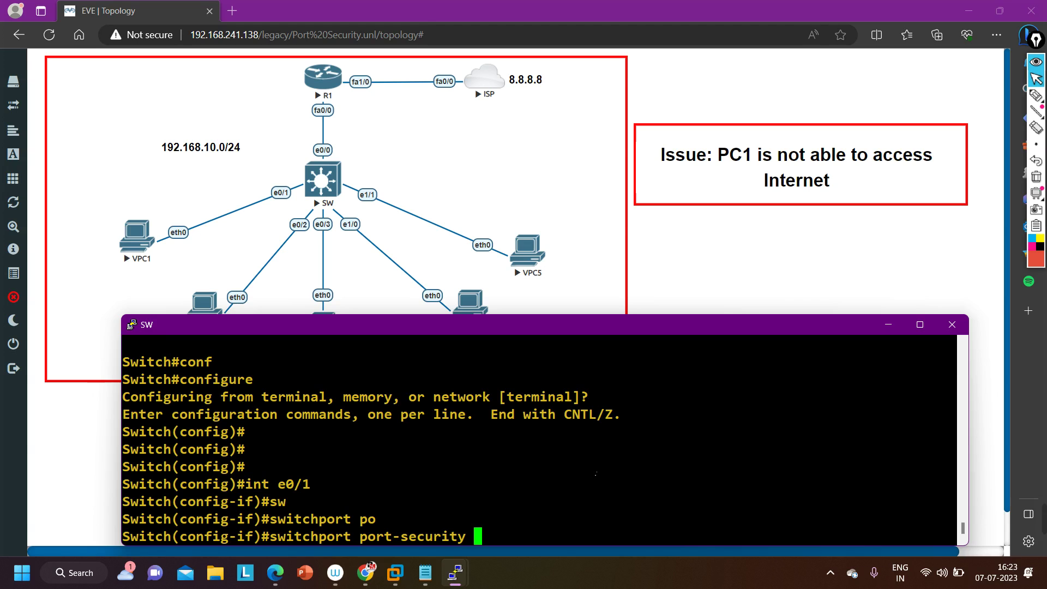
pyautogui.write('vi')
pyautogui.press('Tab')
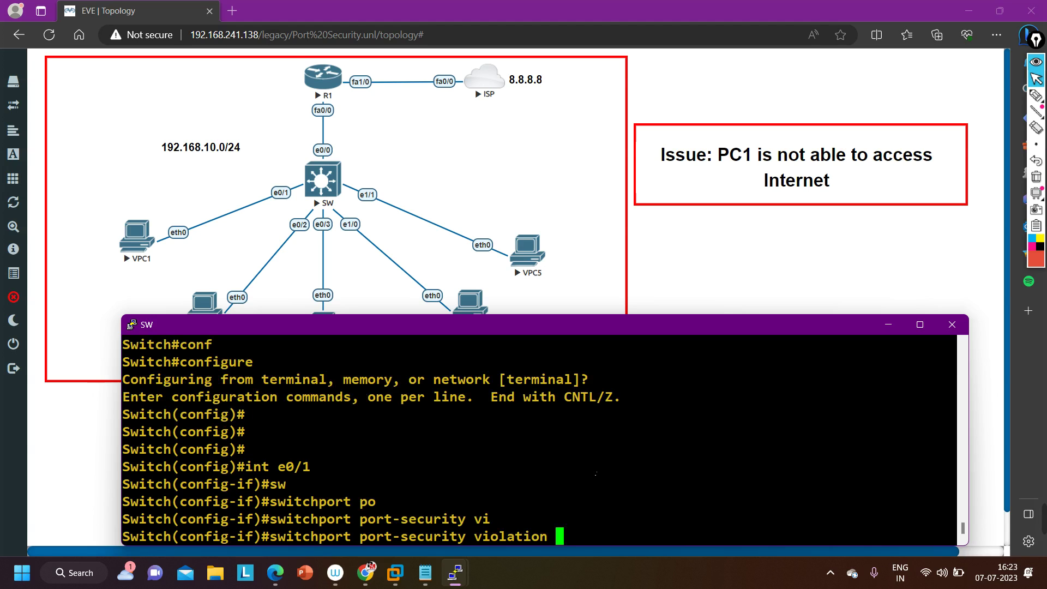
pyautogui.write('sh')
pyautogui.press('Tab')
pyautogui.press('Return')
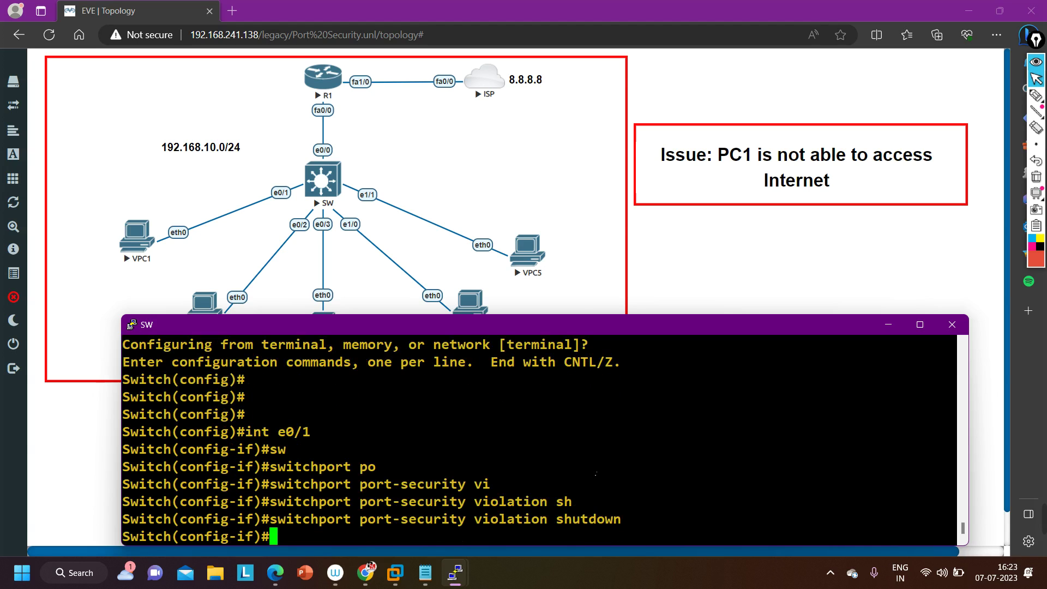
# Enable sticky MAC address learning for port security on e0/1 and minimize the switch console.
pyautogui.write('sw')
pyautogui.press('Tab')
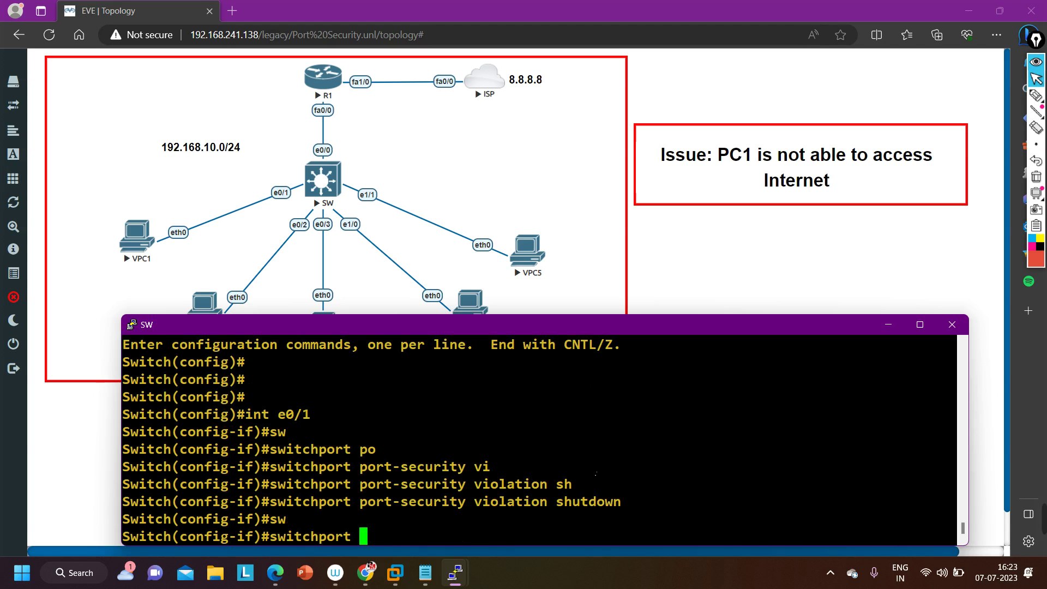
pyautogui.write('po')
pyautogui.press('Tab')
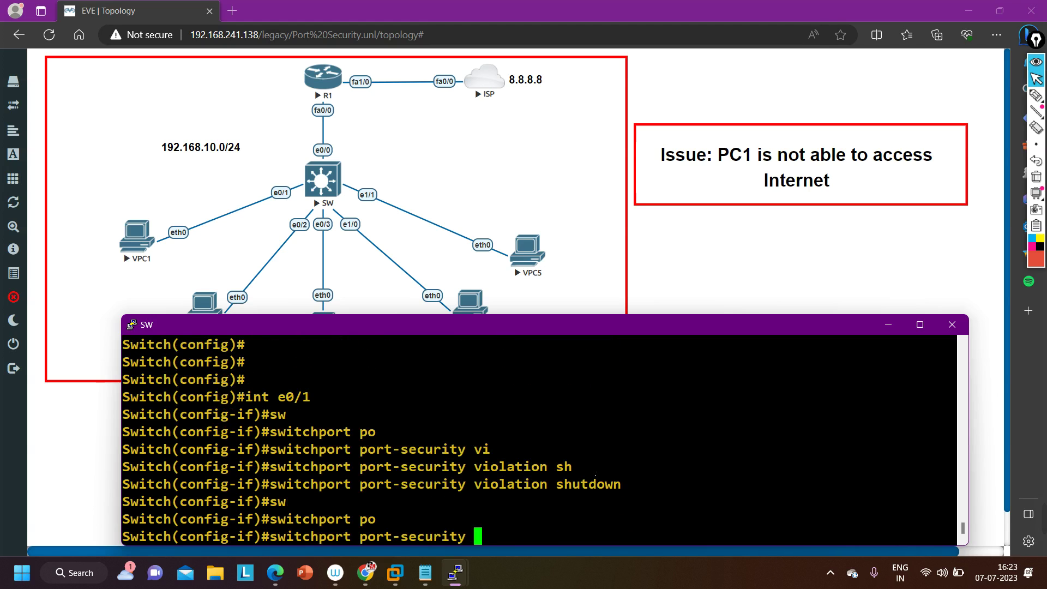
pyautogui.write('mac')
pyautogui.press('Tab')
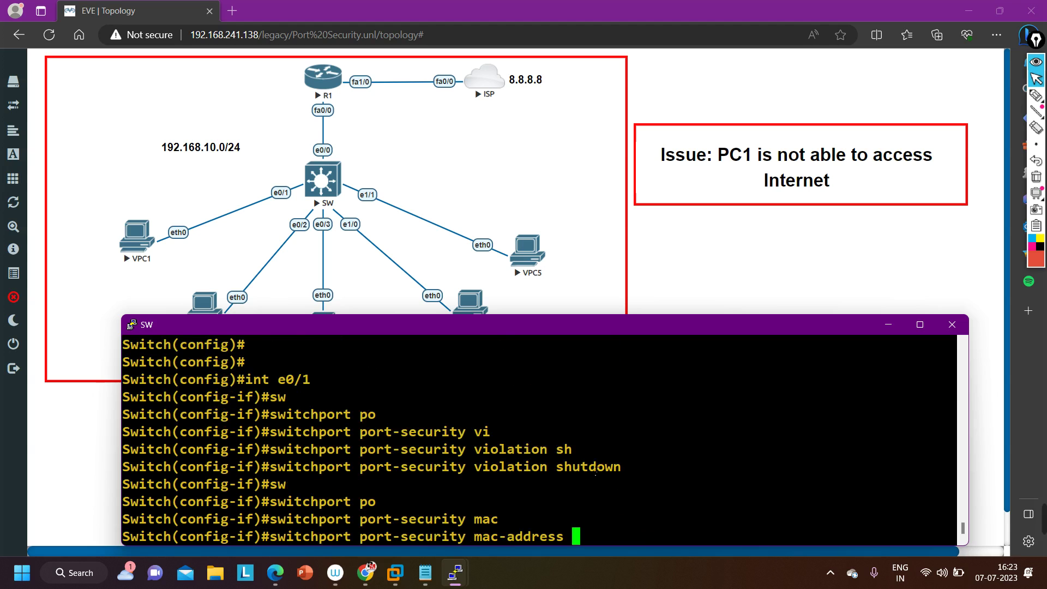
pyautogui.write('st')
pyautogui.press('Tab')
pyautogui.press('Return')
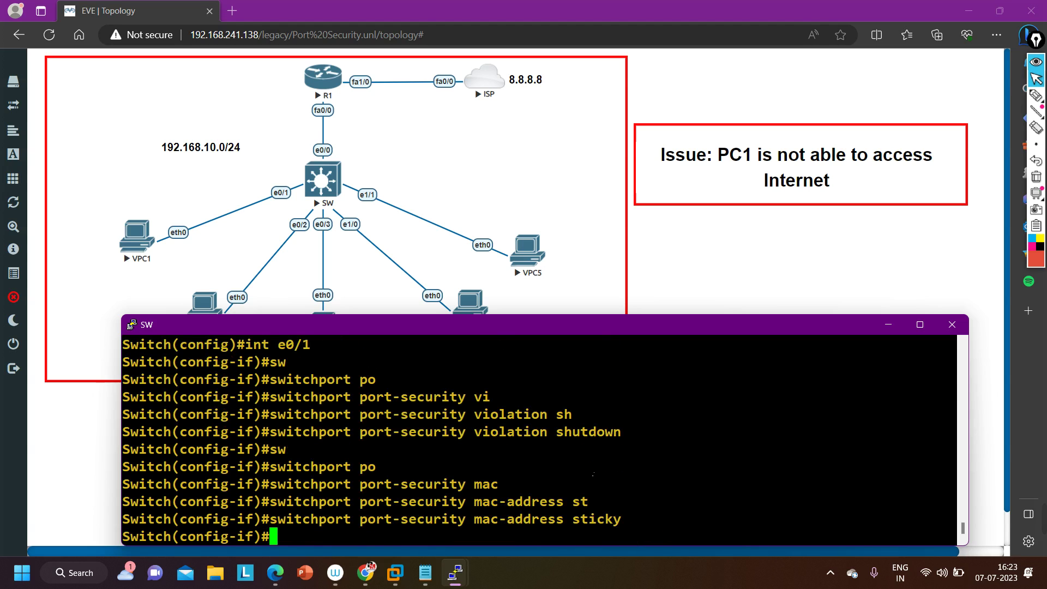
pyautogui.click(887, 325)
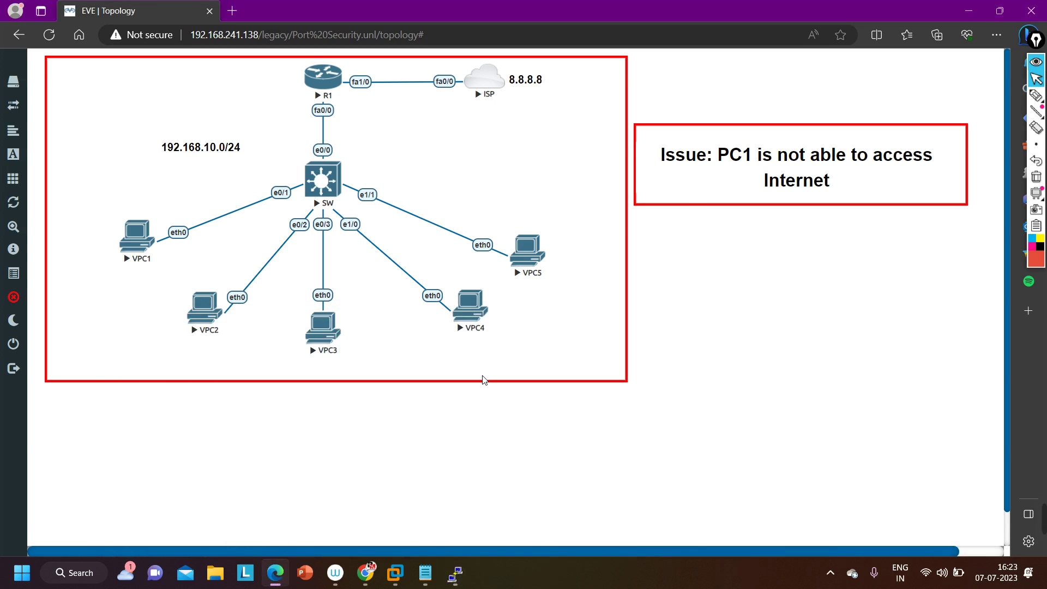
# Ping 192.168.10.100 again from the VPC1 console, repeating the test once.
pyautogui.moveTo(455, 573)
pyautogui.click(103, 529)
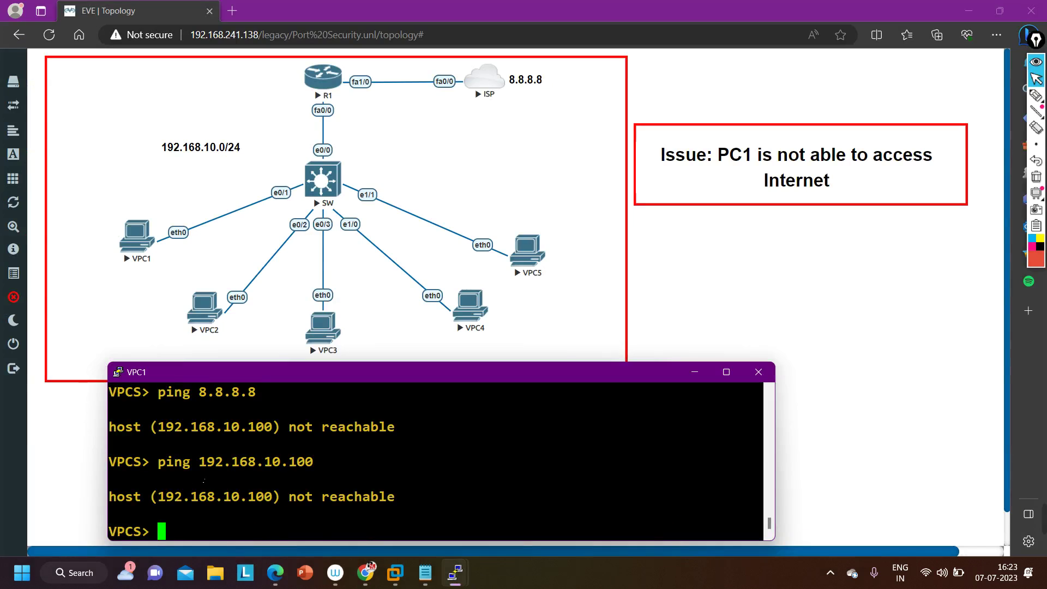
pyautogui.press('Up')
pyautogui.press('Return')
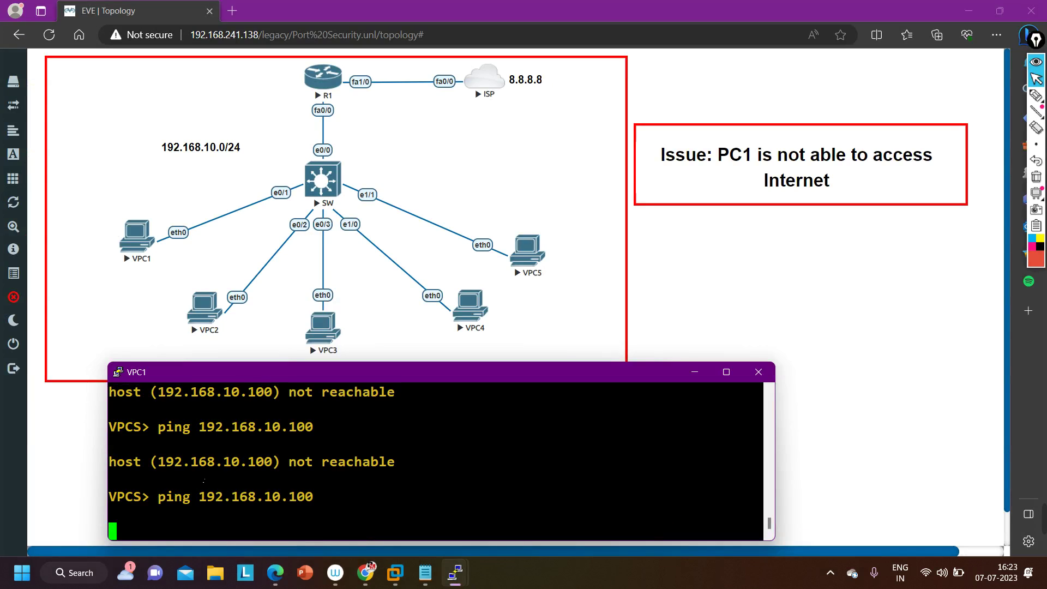
pyautogui.press('Up')
pyautogui.press('Return')
# Reopen the switch console, exit to privileged EXEC mode, and clear the view with blank prompt lines.
pyautogui.moveTo(455, 571)
pyautogui.click(820, 522)
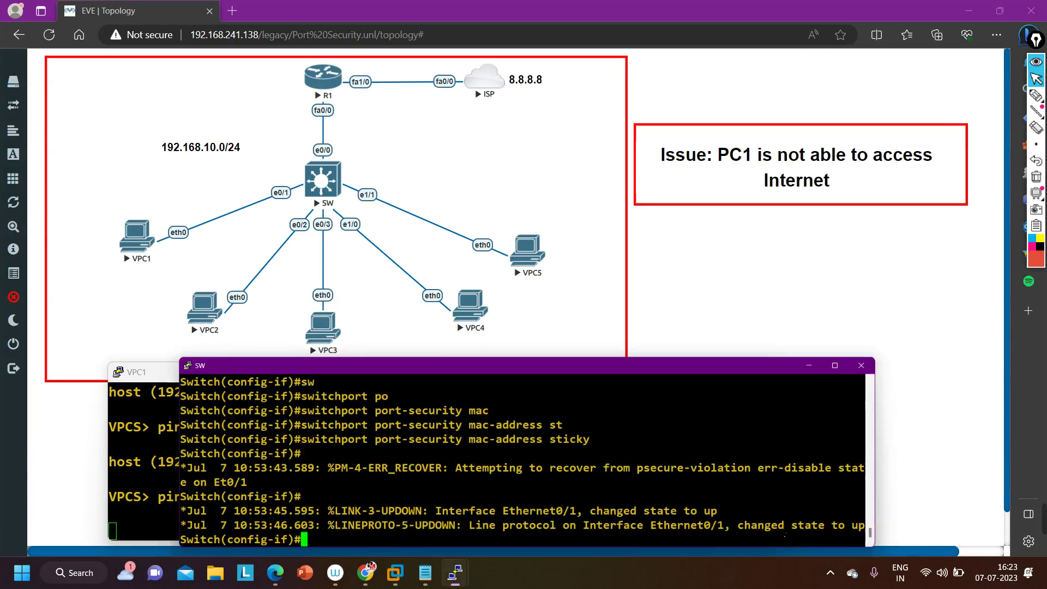
pyautogui.press('Return')
pyautogui.press('Return')
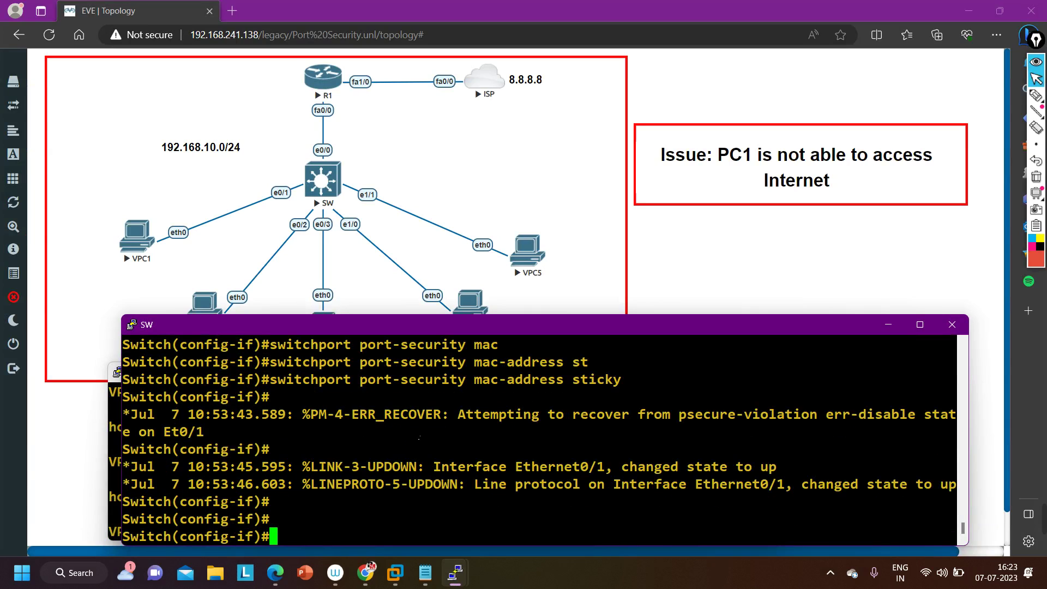
pyautogui.hotkey('ctrl', 'z')
pyautogui.press('Return')
pyautogui.press('Return')
pyautogui.press('Return')
pyautogui.press('Return')
pyautogui.press('Return')
pyautogui.press('Return')
pyautogui.press('Return')
pyautogui.press('Return')
pyautogui.press('Return')
pyautogui.press('Return')
pyautogui.press('Return')
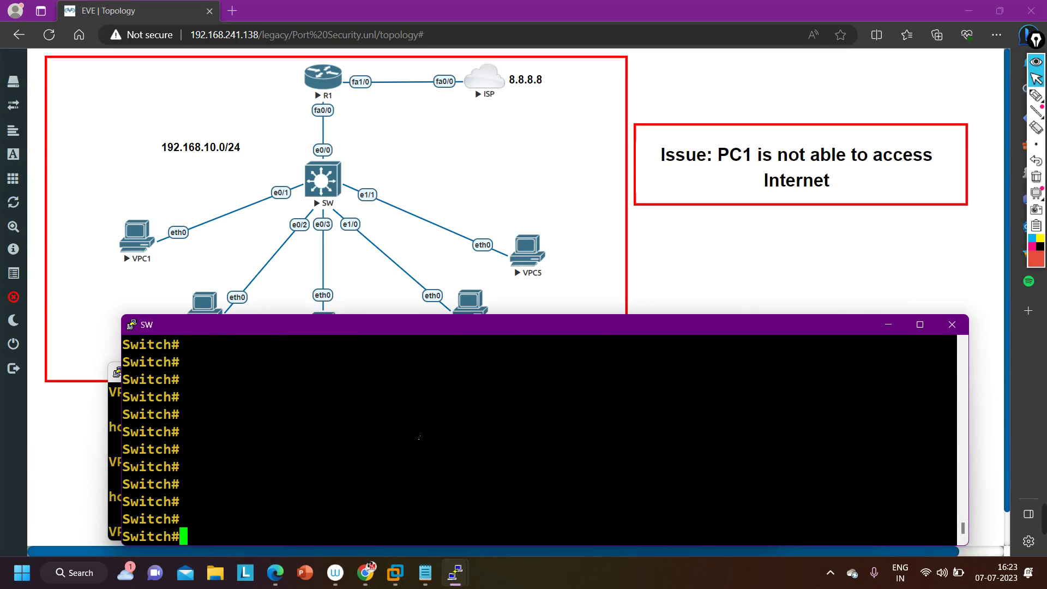
# Display the status of all switch interfaces with show interfaces status.
pyautogui.write('show int')
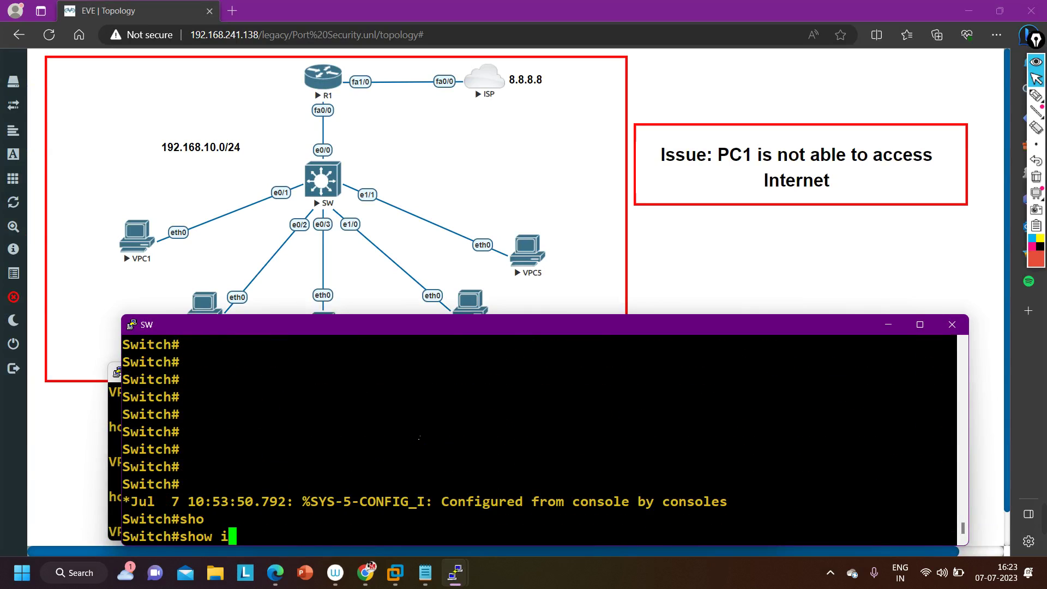
pyautogui.press('Tab')
pyautogui.write('st')
pyautogui.press('Tab')
pyautogui.write('at')
pyautogui.press('Tab')
pyautogui.press('Return')
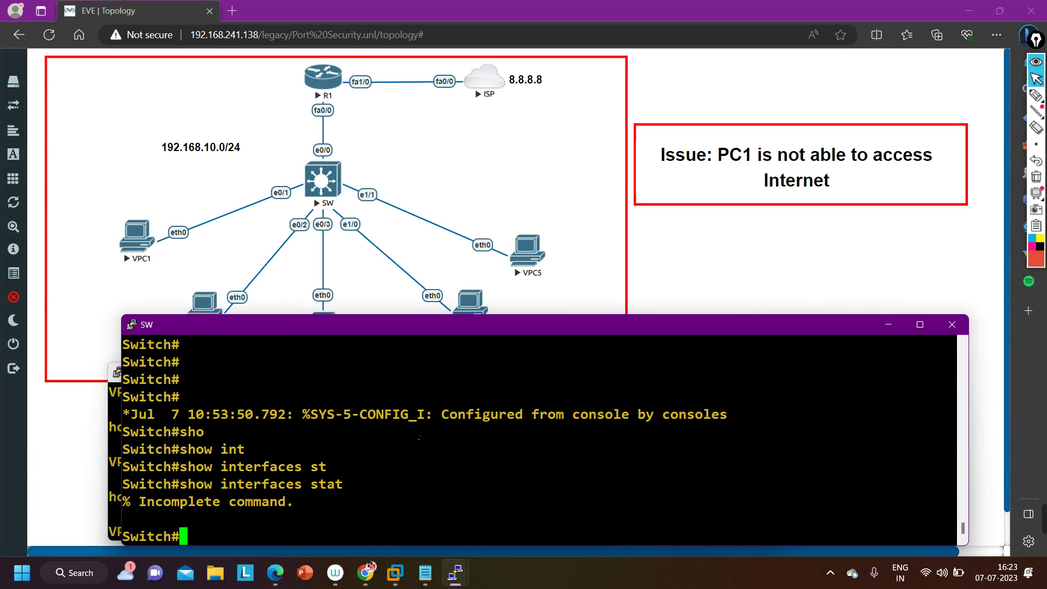
pyautogui.press('Up')
pyautogui.write('u')
pyautogui.press('Tab')
pyautogui.press('Return')
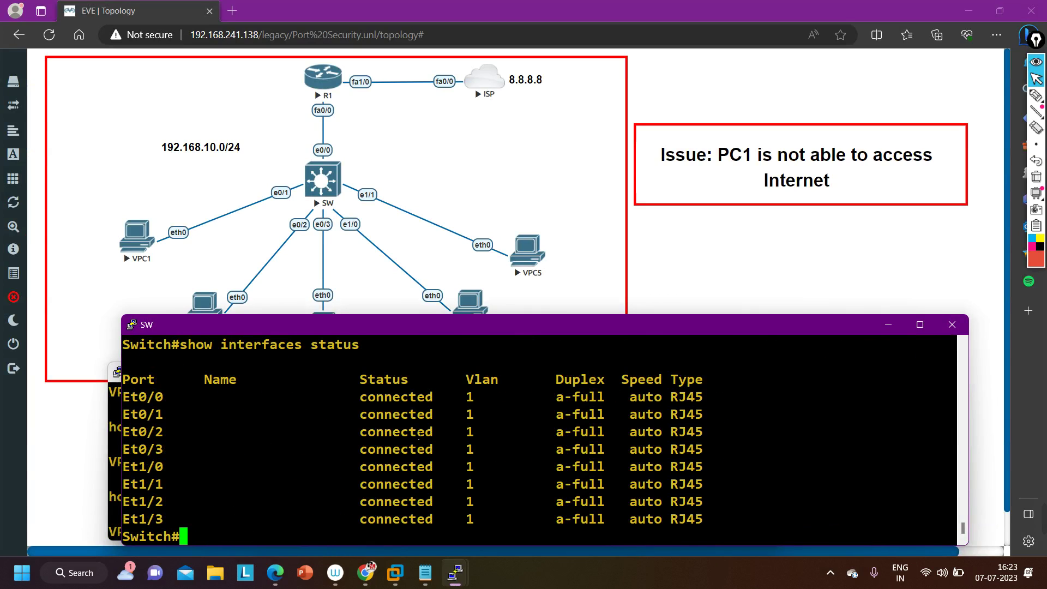
# Display the switch's MAC address table and highlight the Et0/1 entry.
pyautogui.write('sho')
pyautogui.press('Tab')
pyautogui.write('mac add')
pyautogui.press('Tab')
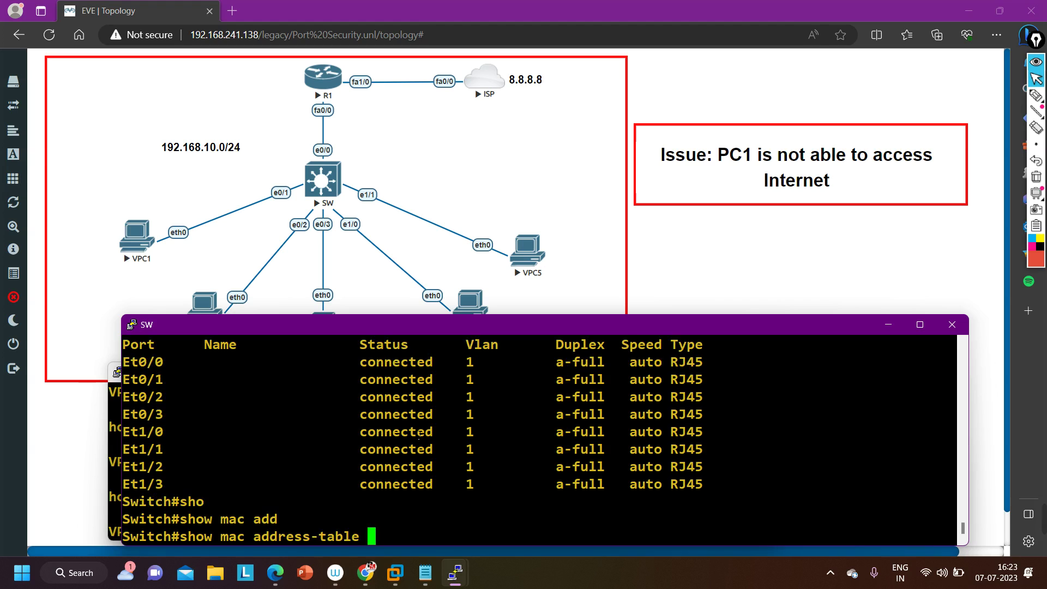
pyautogui.press('Return')
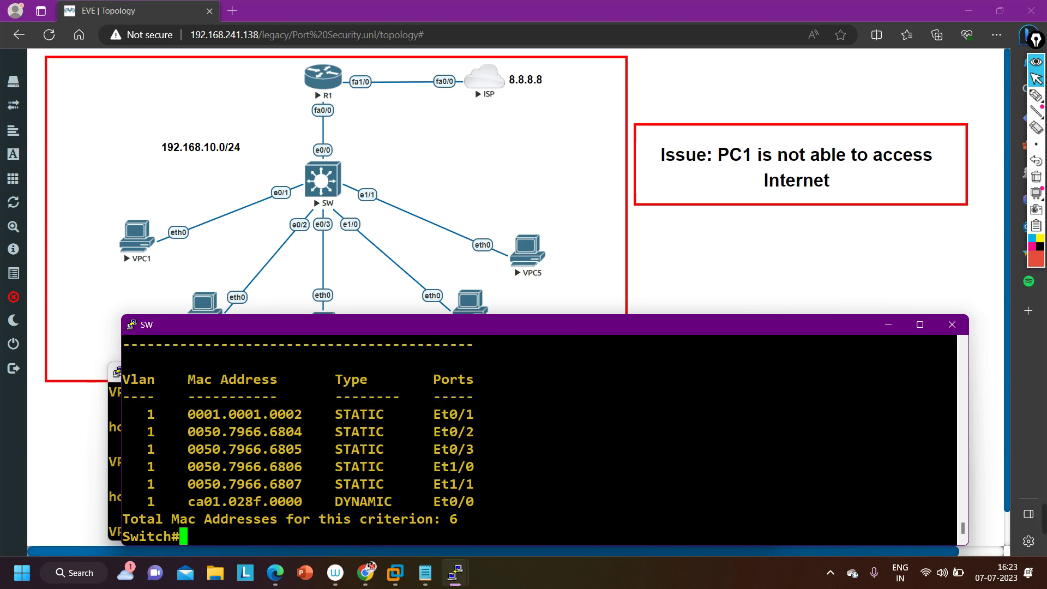
pyautogui.moveTo(954, 414); pyautogui.dragTo(139, 414)
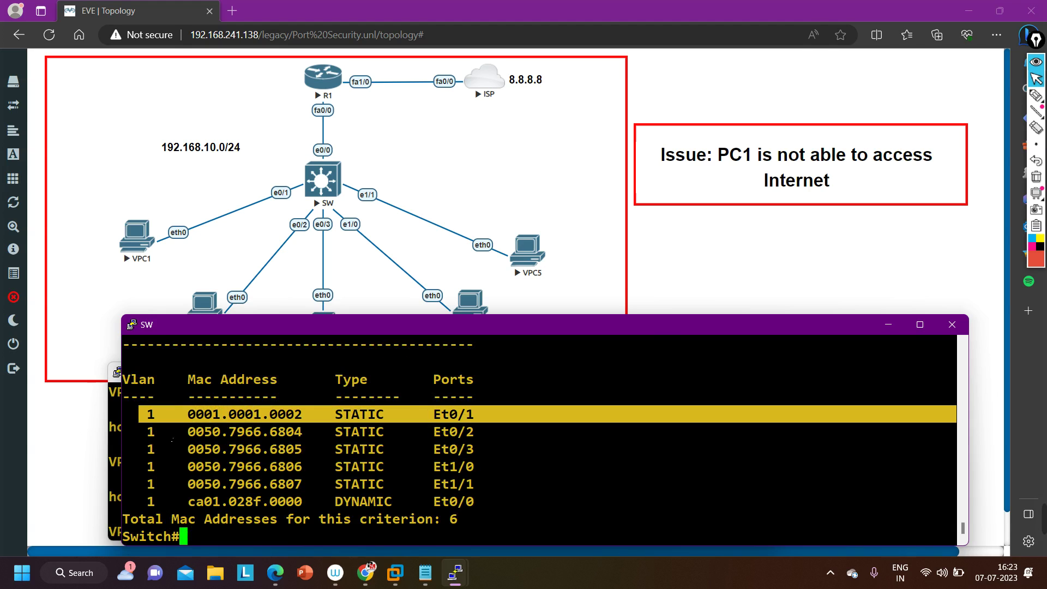
# Ping the gateway 192.168.10.100 again from the VPC1 console and highlight lines of the output.
pyautogui.click(113, 461)
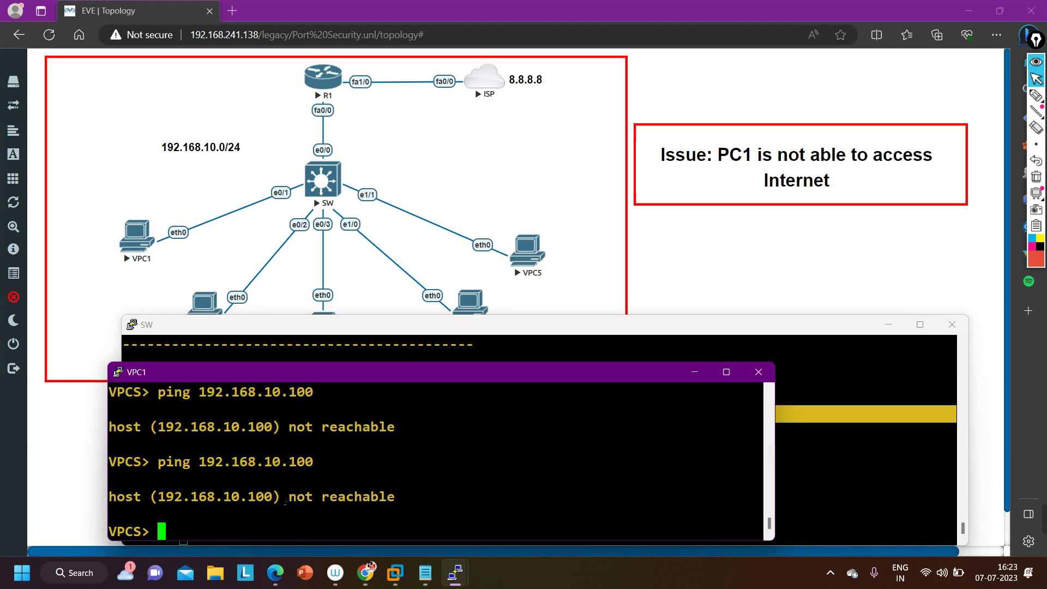
pyautogui.press('Up')
pyautogui.press('Return')
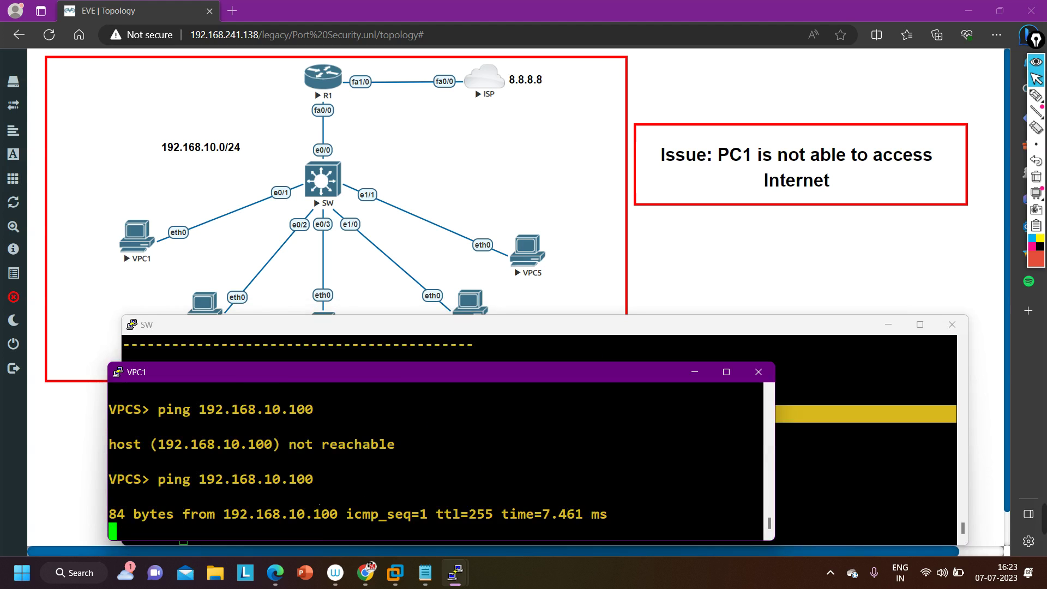
pyautogui.moveTo(154, 476); pyautogui.dragTo(289, 443)
pyautogui.moveTo(152, 446); pyautogui.dragTo(296, 409)
# Return to the switch console, redisplay the MAC address table, and highlight the second Et0/1 entry.
pyautogui.hotkey('alt', 'Tab')
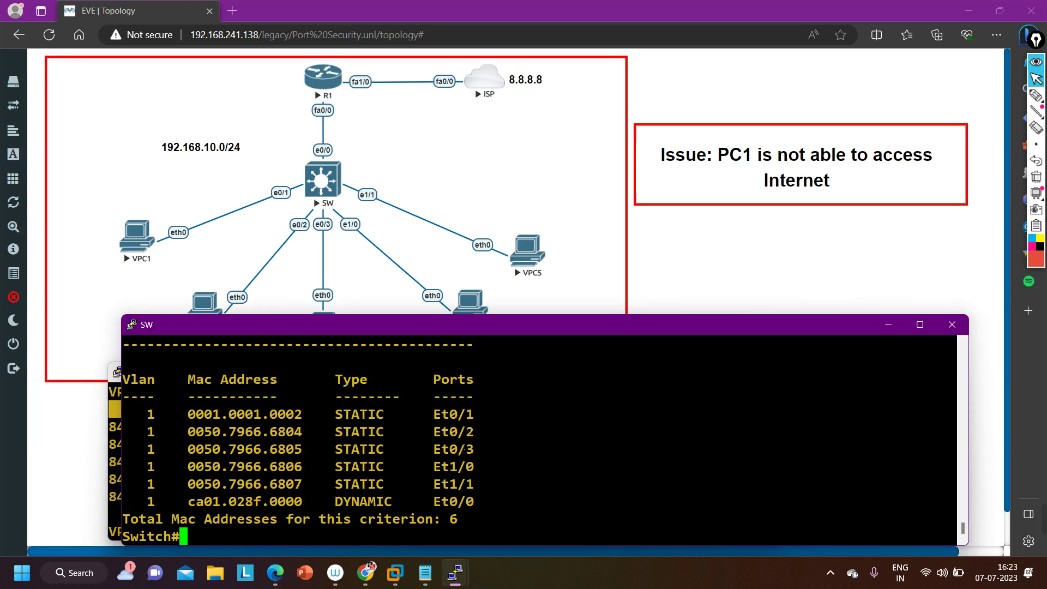
pyautogui.press('Up')
pyautogui.press('Return')
pyautogui.moveTo(485, 406); pyautogui.dragTo(125, 378)
pyautogui.moveTo(172, 414); pyautogui.dragTo(956, 415)
# Place the VPC1 console above the switch console, run show ip, and compare its MAC address with the switch's second Et0/1 entry.
pyautogui.moveTo(453, 572)
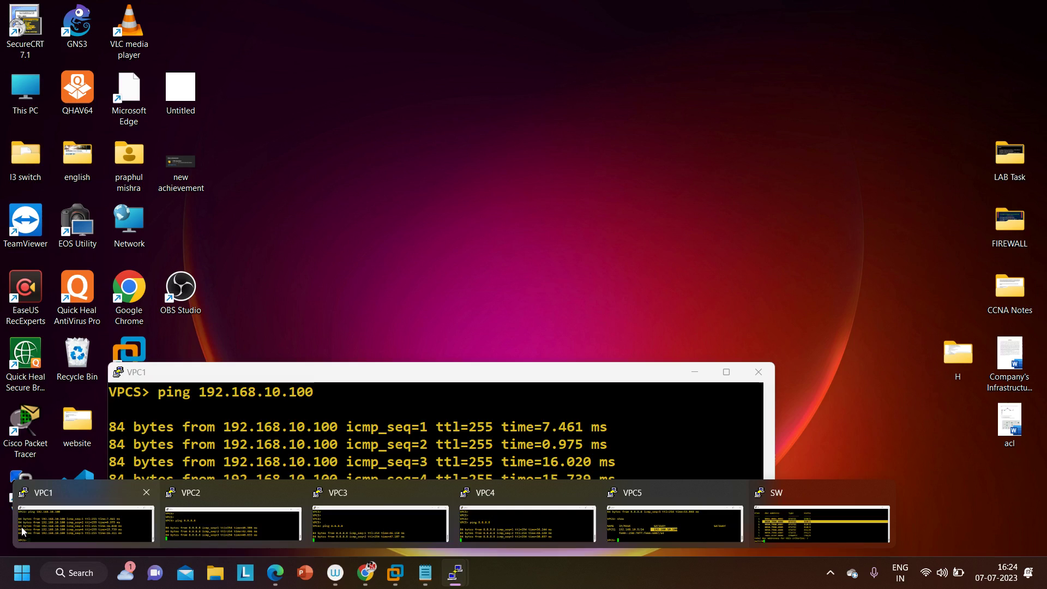
pyautogui.click(85, 522)
pyautogui.moveTo(405, 375); pyautogui.dragTo(462, 163)
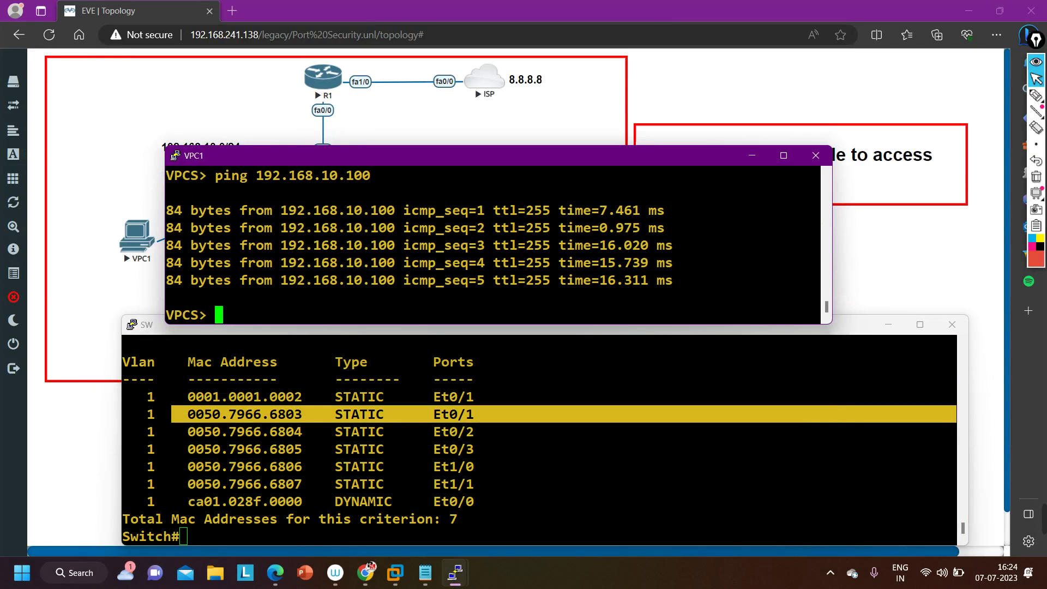
pyautogui.write('show ip')
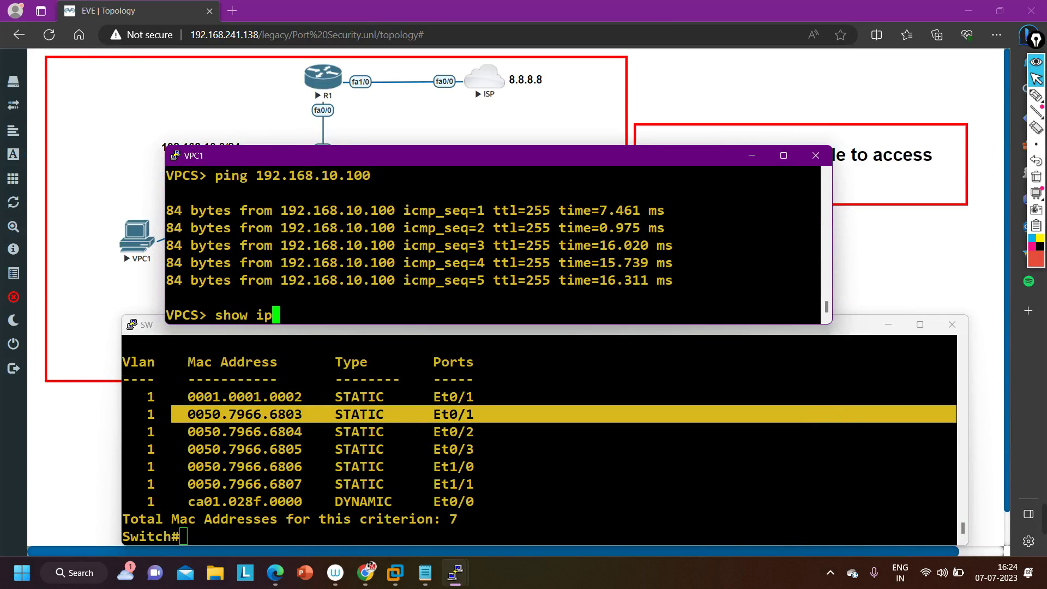
pyautogui.press('Return')
pyautogui.moveTo(281, 228); pyautogui.dragTo(818, 228)
pyautogui.moveTo(188, 415); pyautogui.dragTo(310, 414)
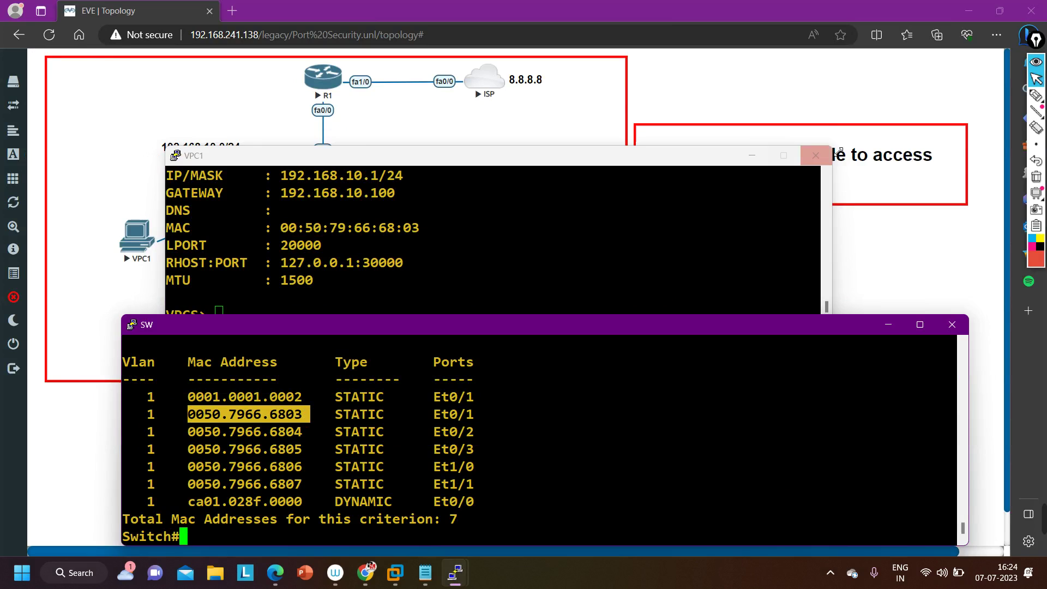
# Ping 8.8.8.8 from the VPC1 console to test internet access, and minimize that console.
pyautogui.click(719, 155)
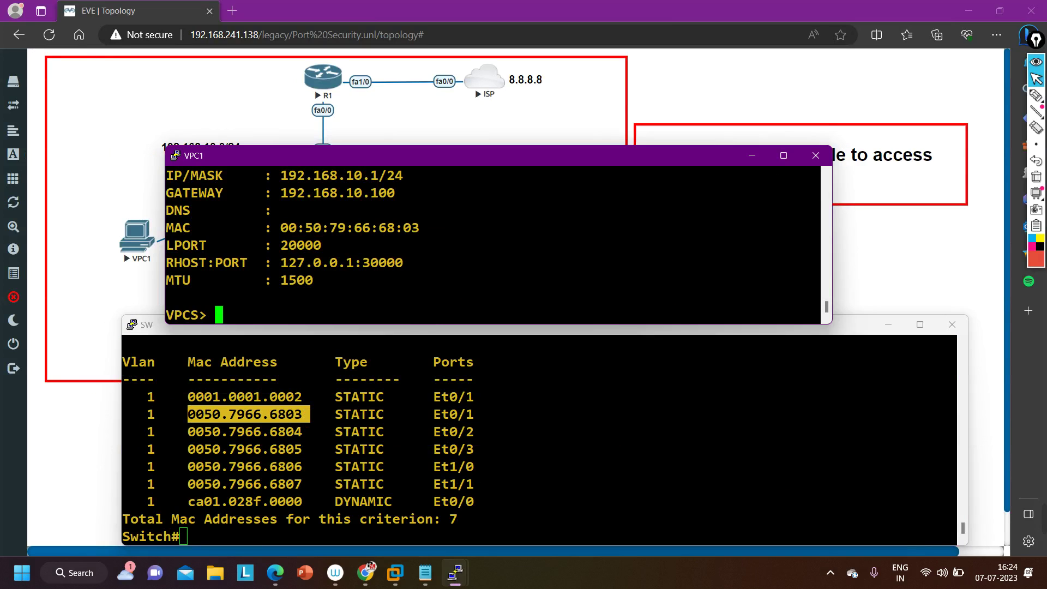
pyautogui.write('ping ')
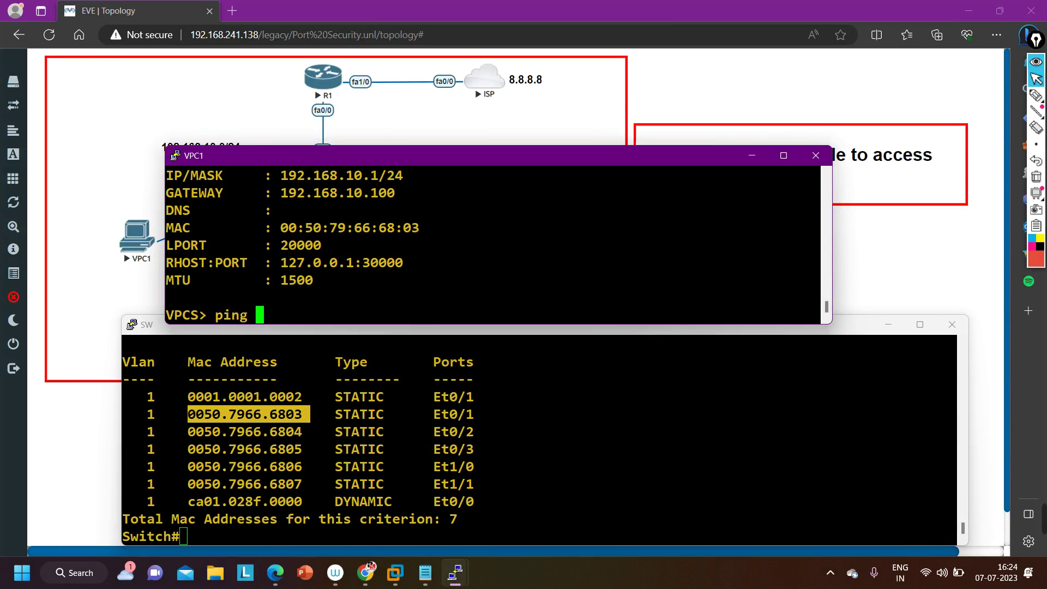
pyautogui.write('8.8.8')
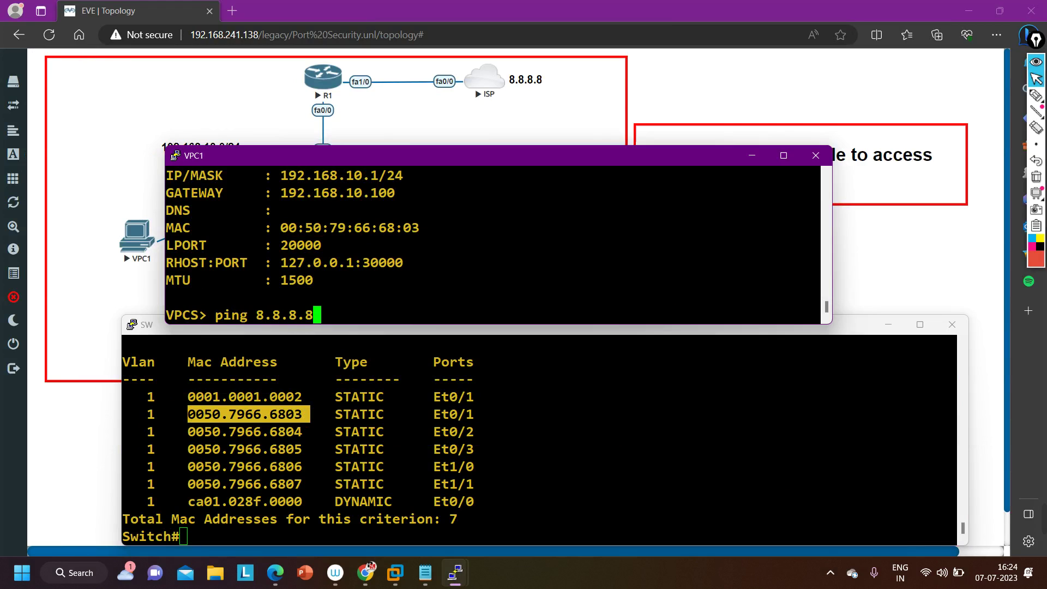
pyautogui.press('Return')
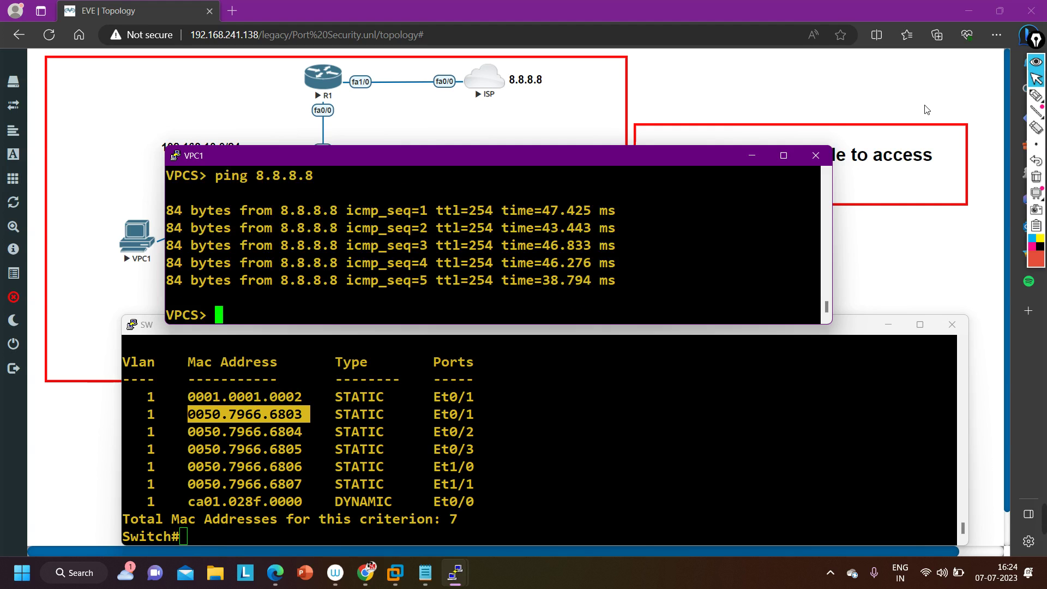
pyautogui.click(755, 160)
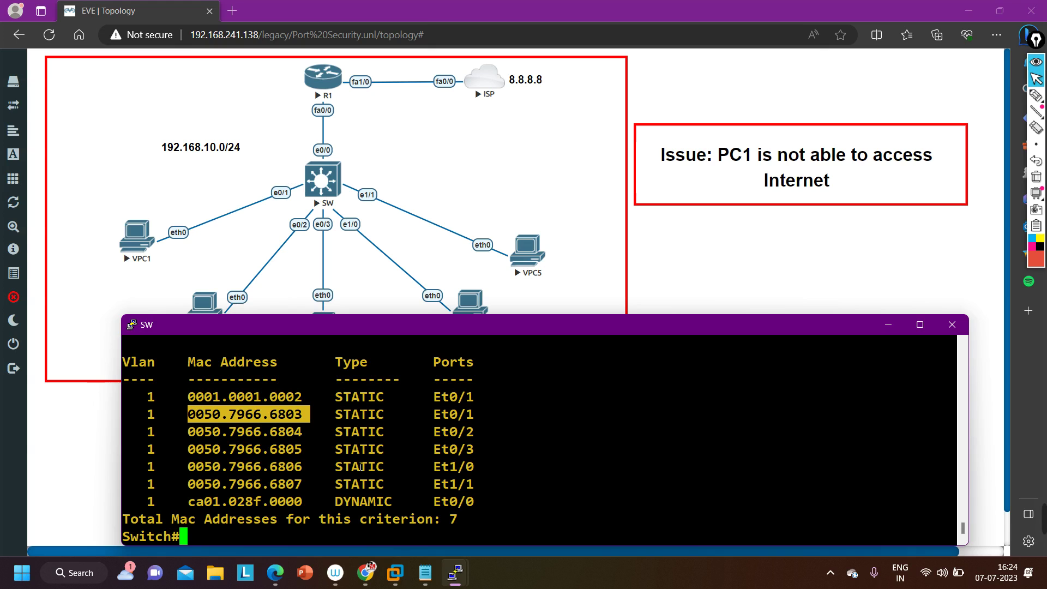
# Display the running configuration of interface e0/1 on the switch.
pyautogui.write('sho')
pyautogui.press('Tab')
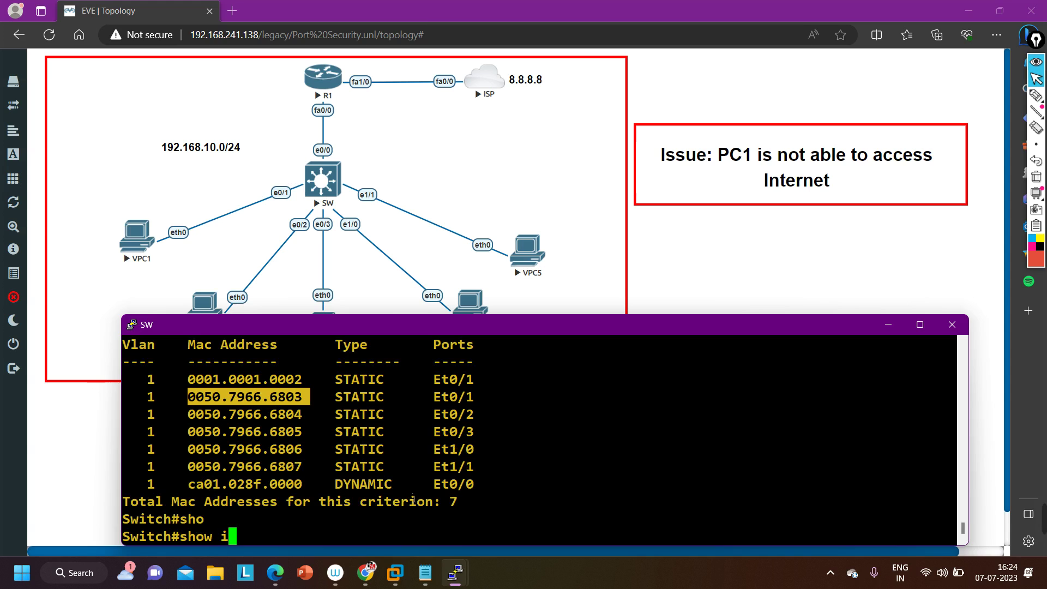
pyautogui.write('run')
pyautogui.press('Tab')
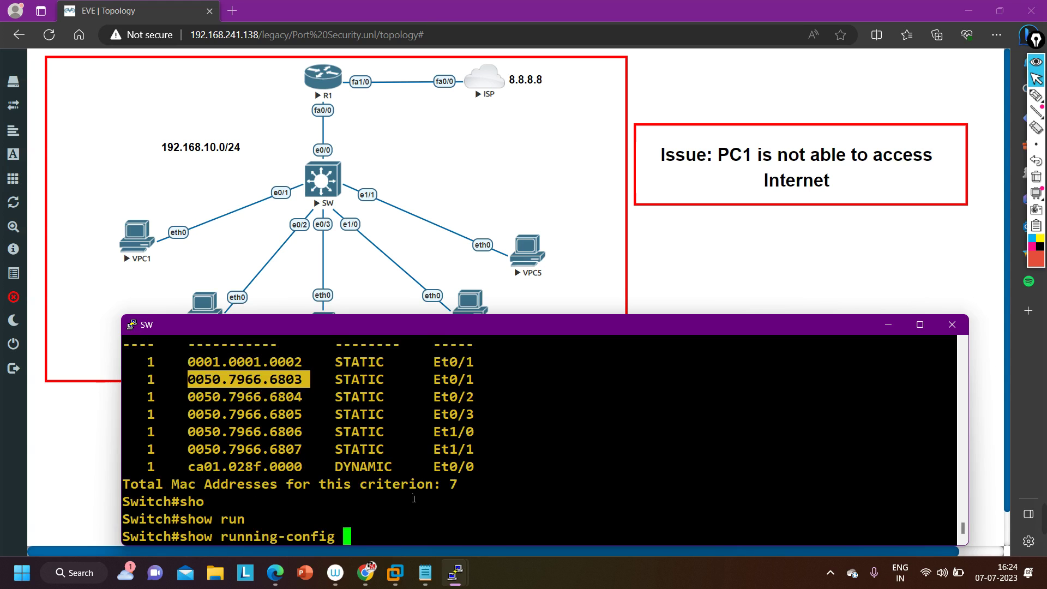
pyautogui.write('int e0/1')
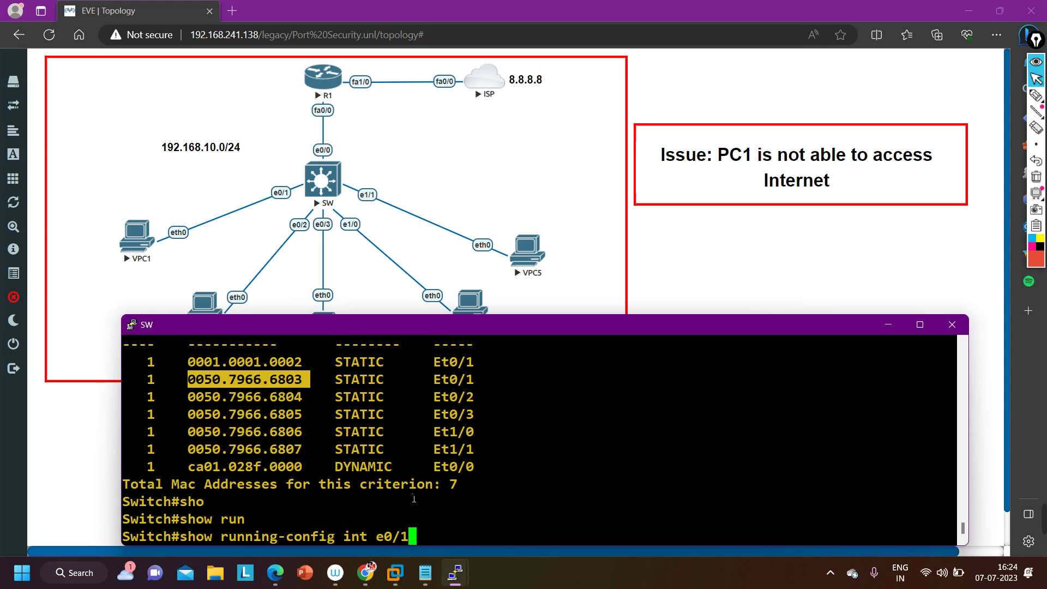
pyautogui.press('Return')
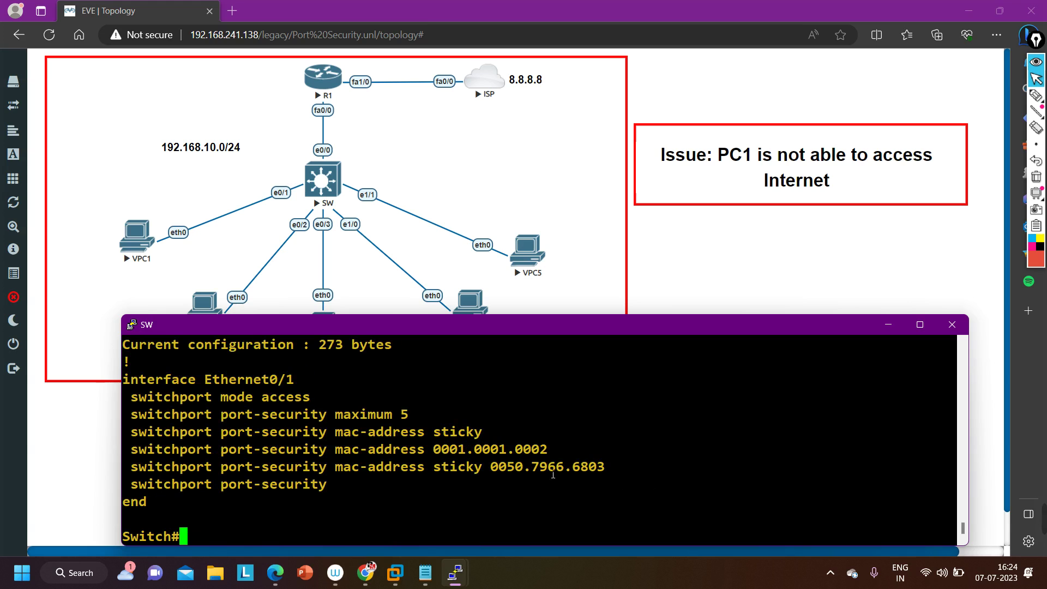
# Highlight the sticky MAC address and port-security maximum lines in the e0/1 configuration, and minimize the switch console.
pyautogui.moveTo(122, 468); pyautogui.dragTo(614, 478)
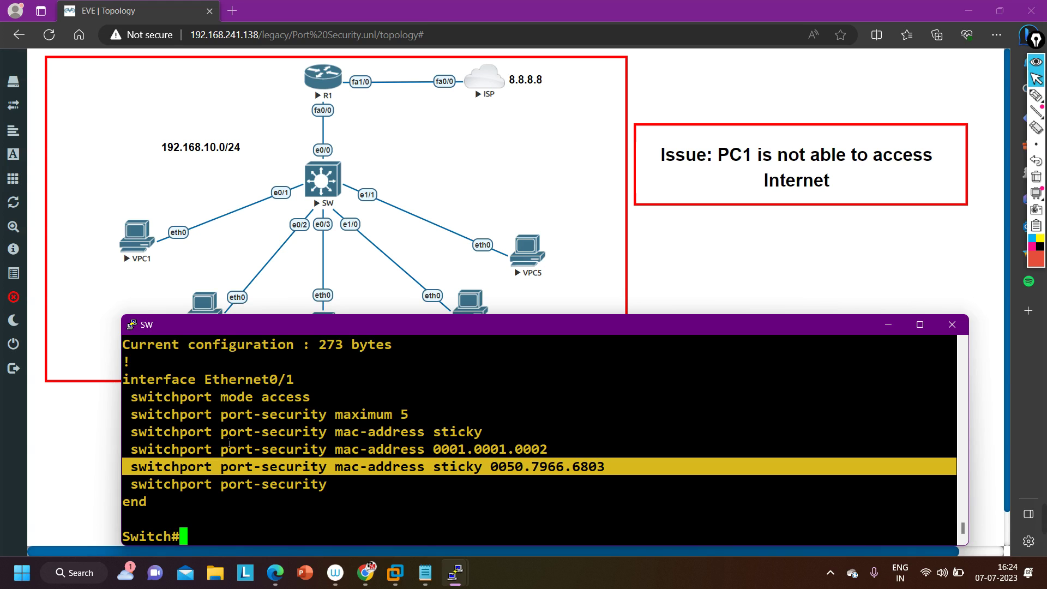
pyautogui.moveTo(135, 436); pyautogui.dragTo(502, 436)
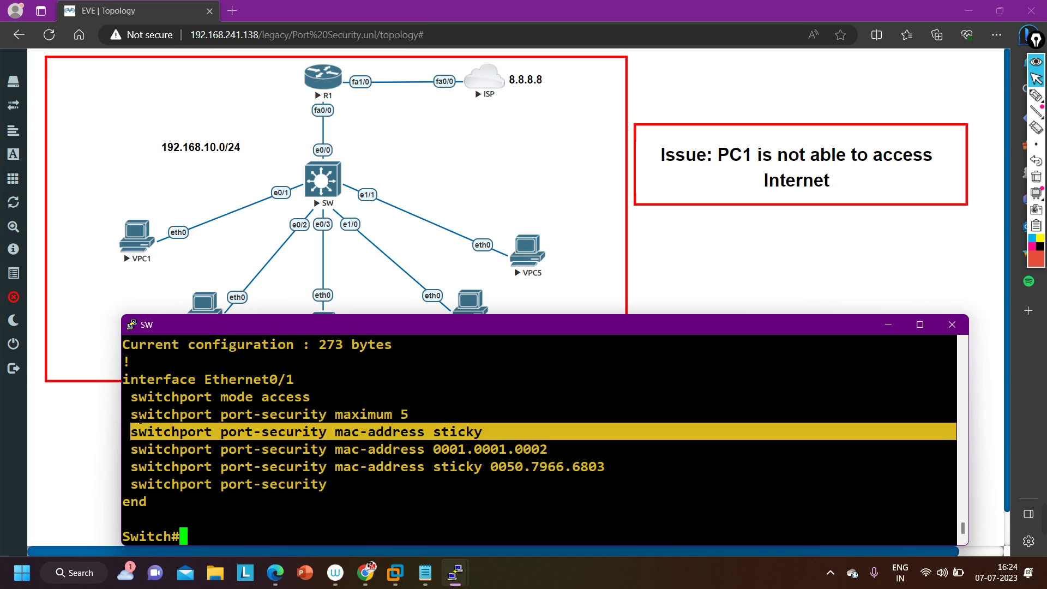
pyautogui.moveTo(131, 414); pyautogui.dragTo(419, 421)
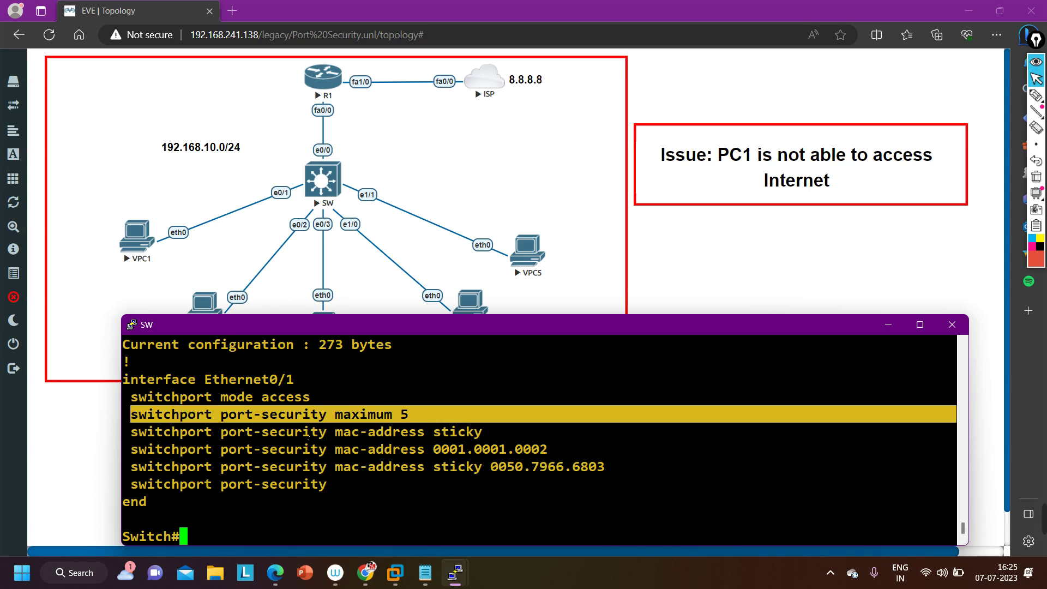
pyautogui.click(886, 326)
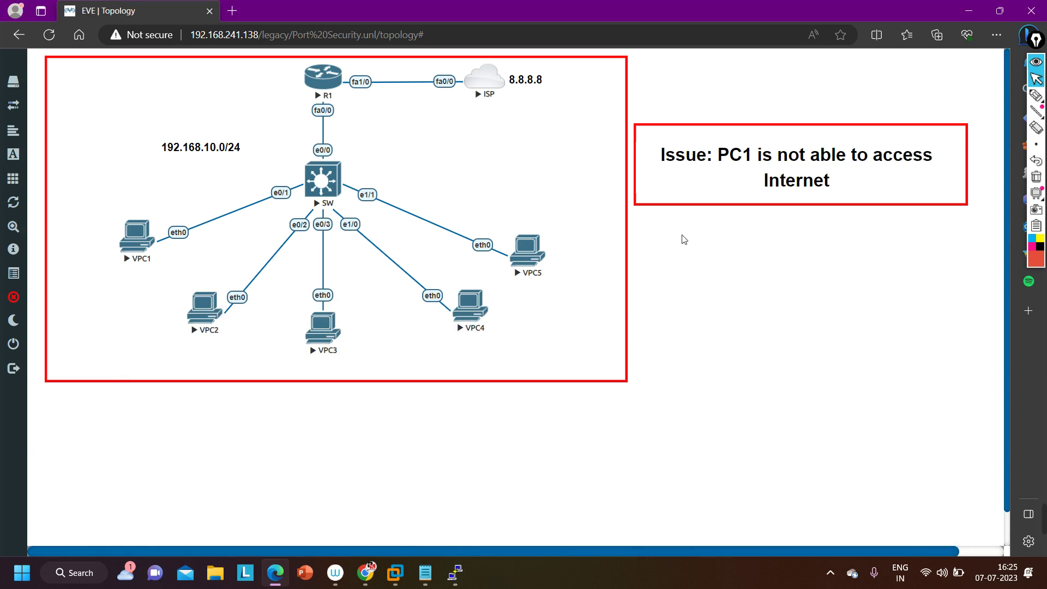